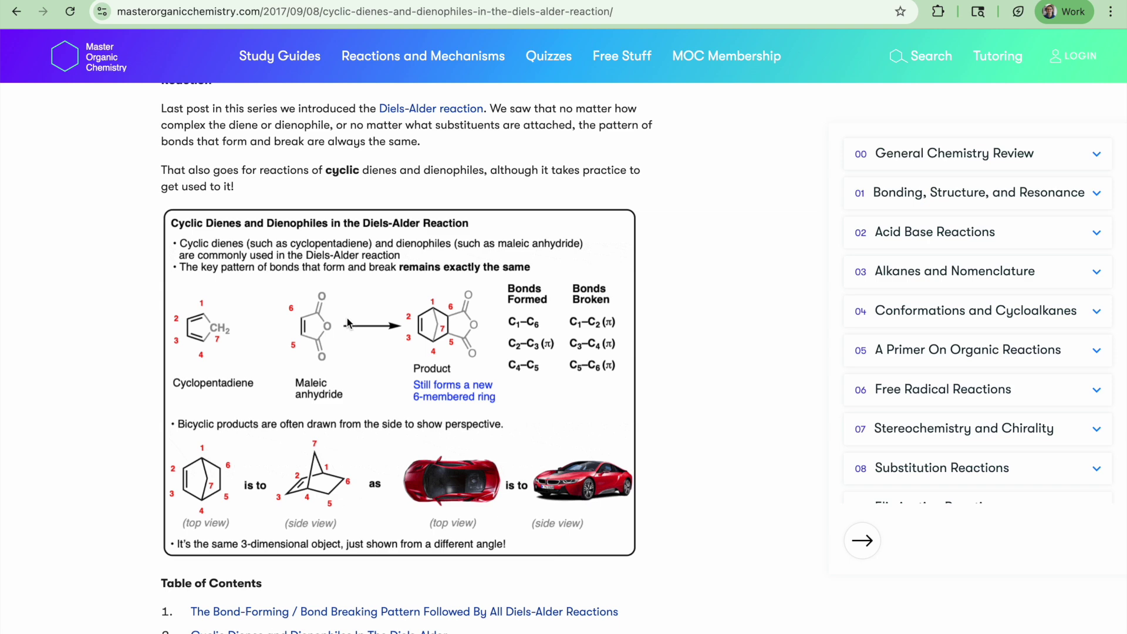
# In the Rowan Labs tutorials project, create a folder named "maleic anhydride + cyclopentadiene" and open it
pyautogui.hotkey('ctrl', 'Tab')
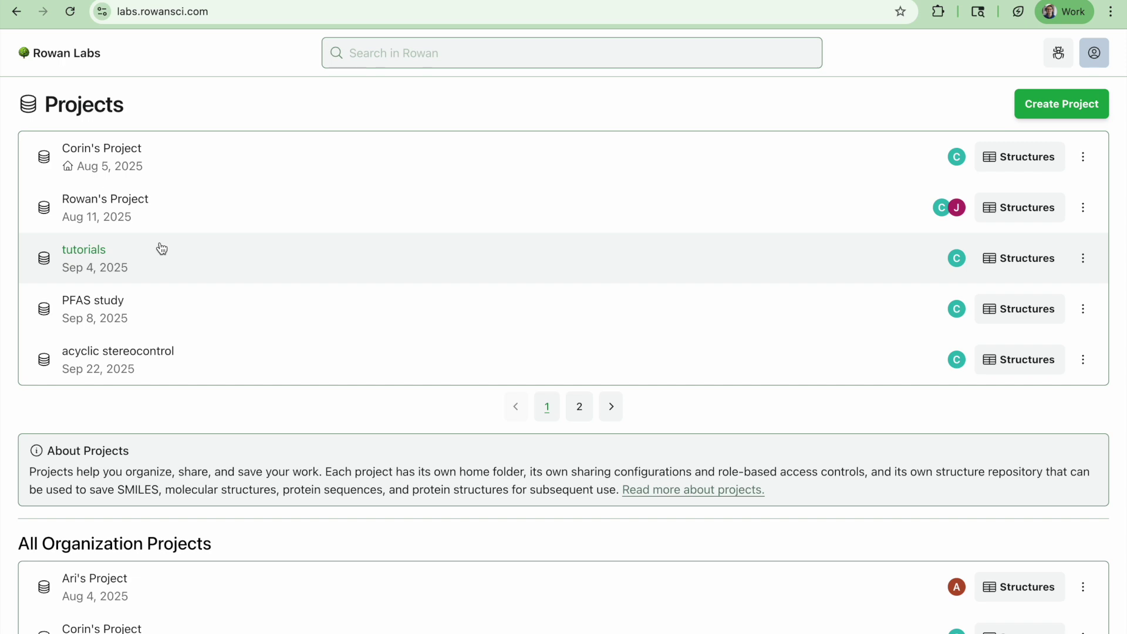
pyautogui.click(92, 250)
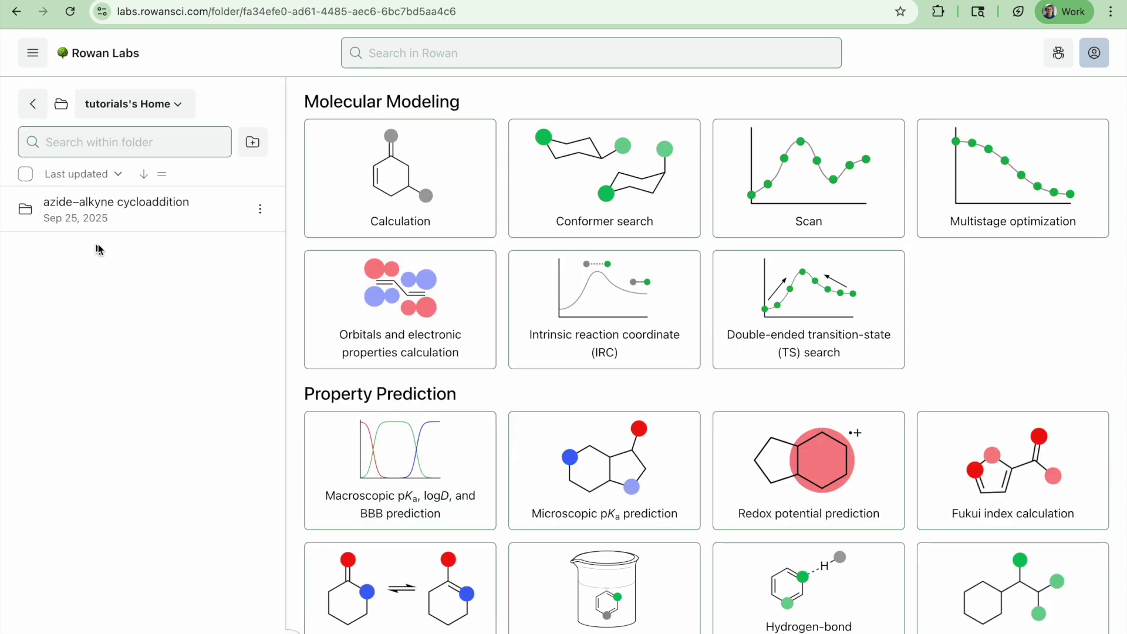
pyautogui.click(253, 142)
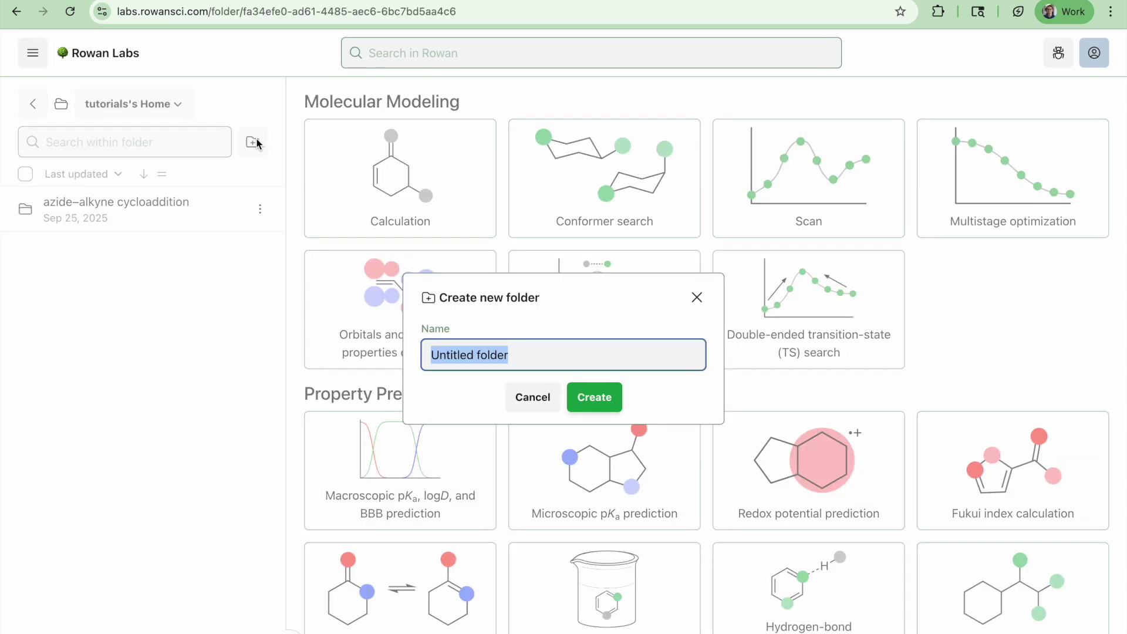
pyautogui.write('malei')
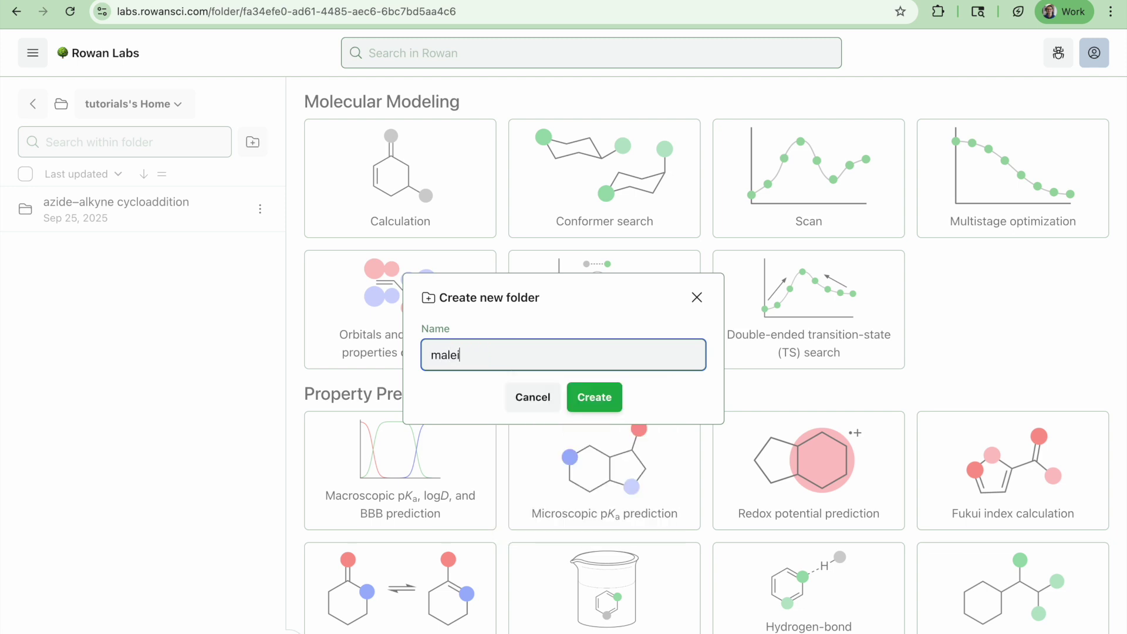
pyautogui.write('c anhydride + cyclopentadiene')
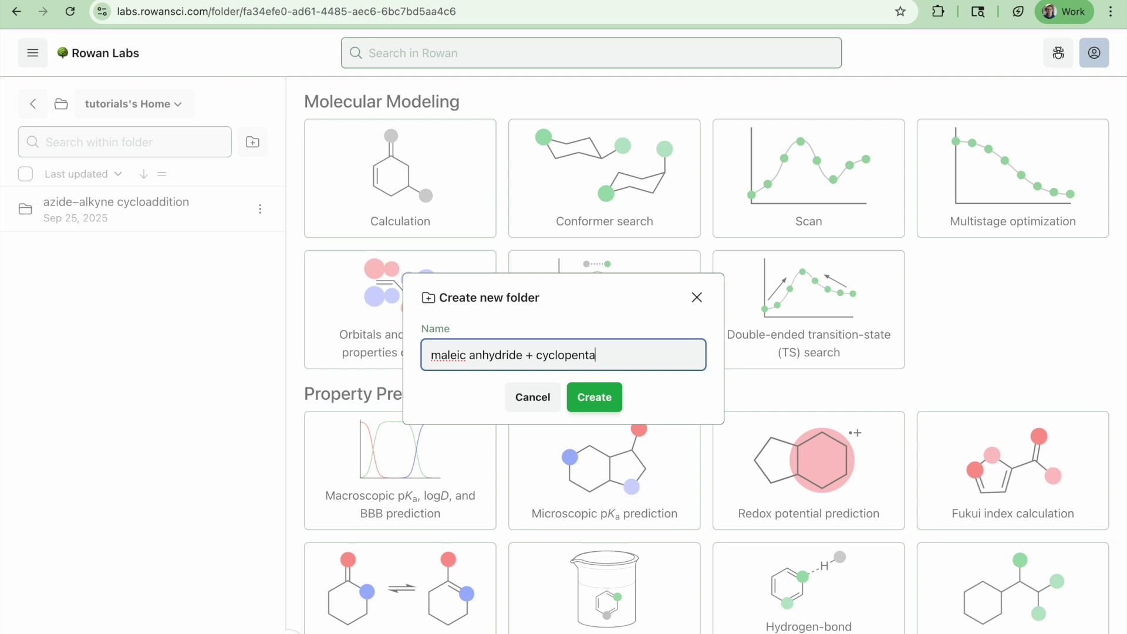
pyautogui.press('Return')
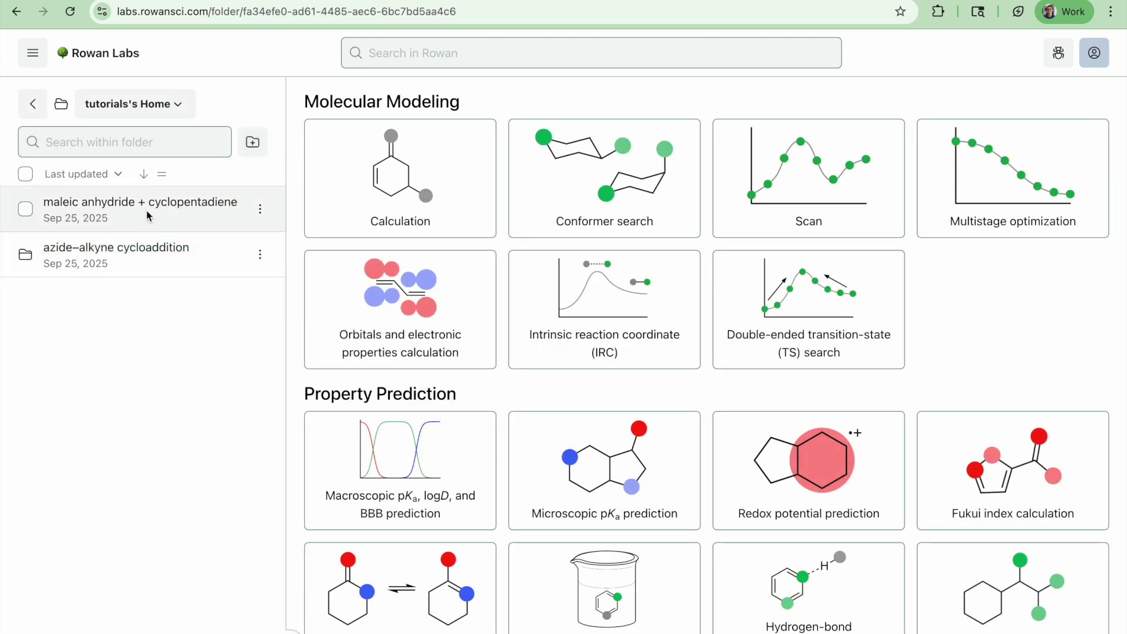
pyautogui.click(146, 212)
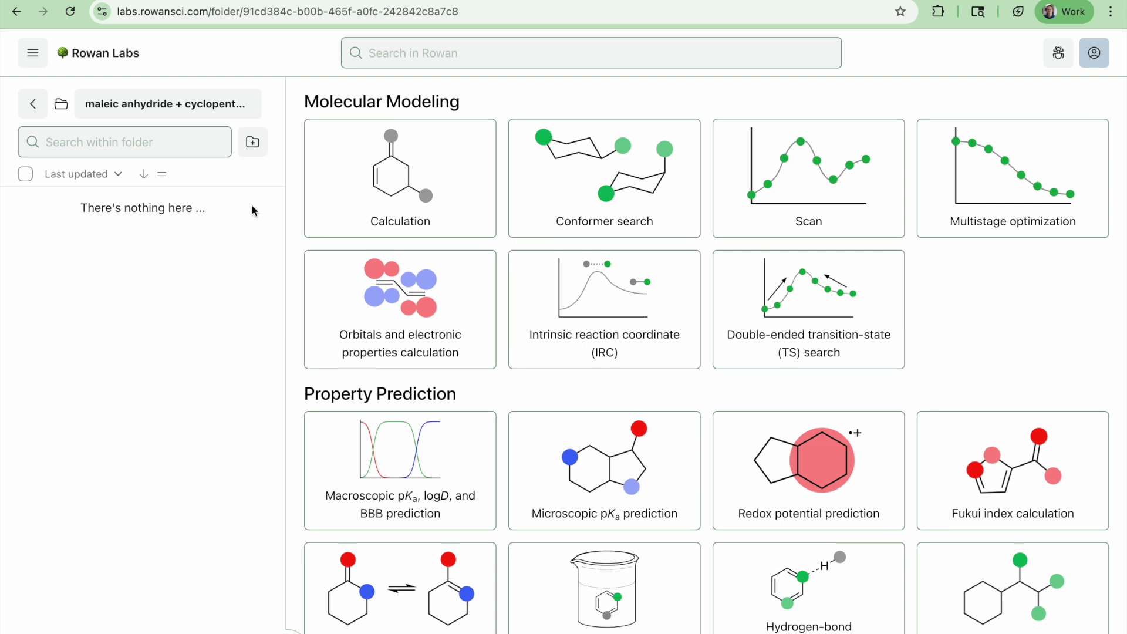
# Start a new calculation, draw a cyclopentadiene ring as its 2D structure and save the drawing
pyautogui.click(399, 169)
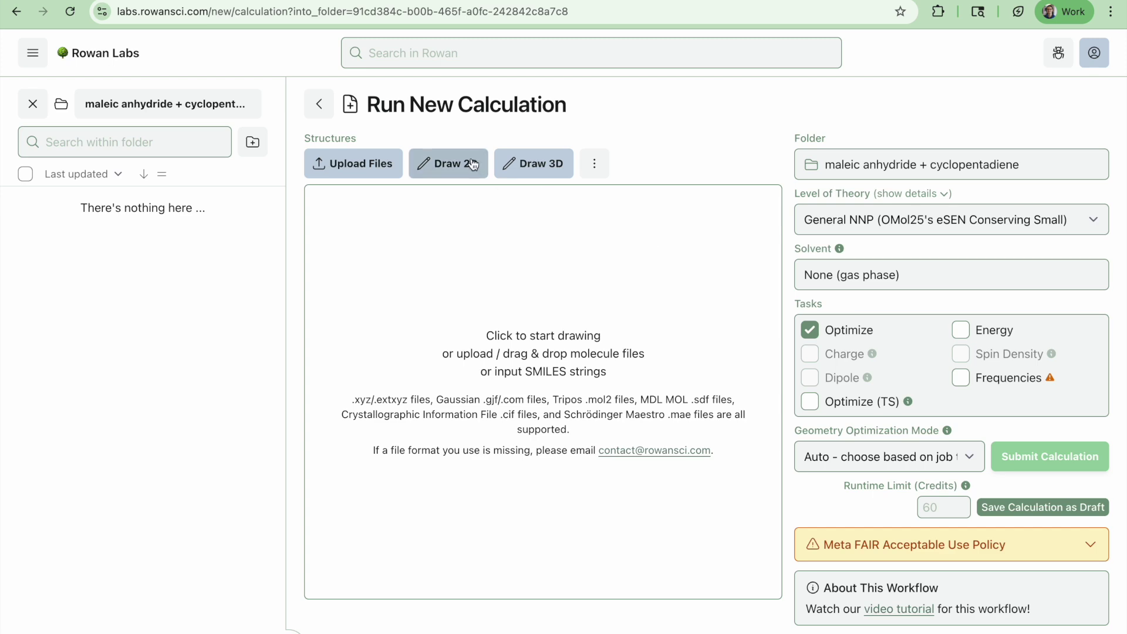
pyautogui.click(469, 159)
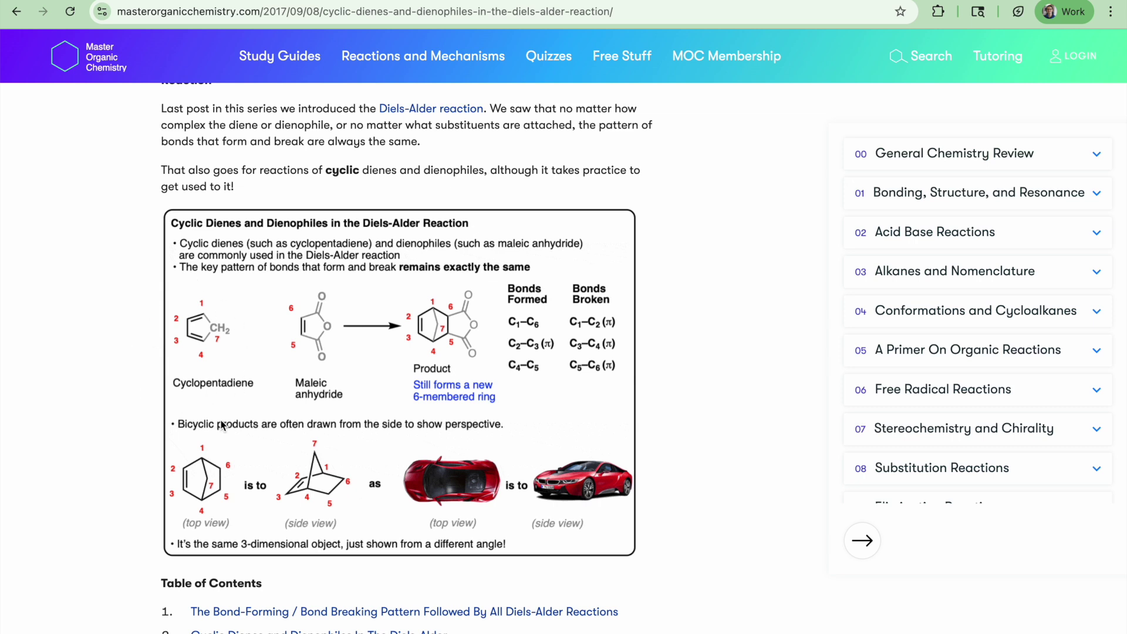
pyautogui.hotkey('ctrl', 'shift', 'Tab')
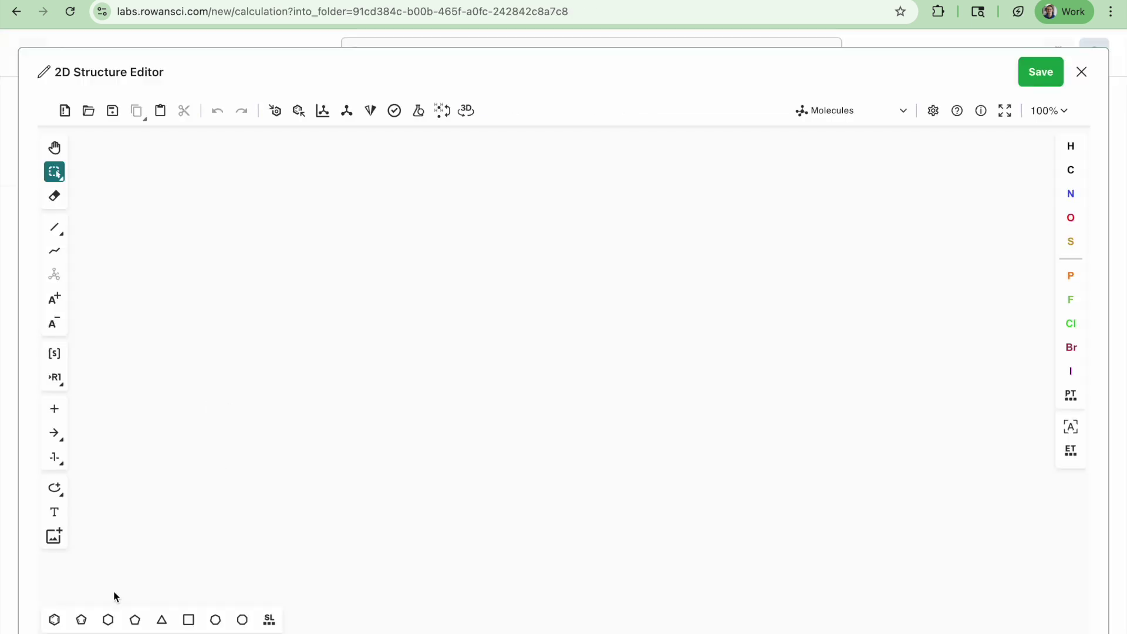
pyautogui.click(81, 623)
pyautogui.click(423, 331)
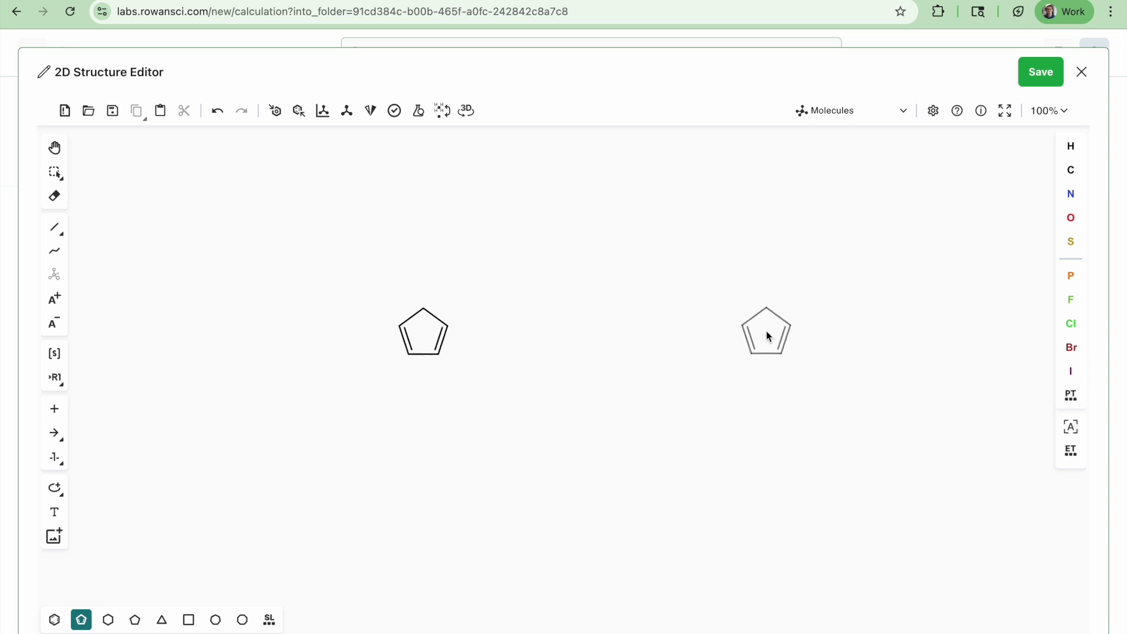
pyautogui.click(1041, 73)
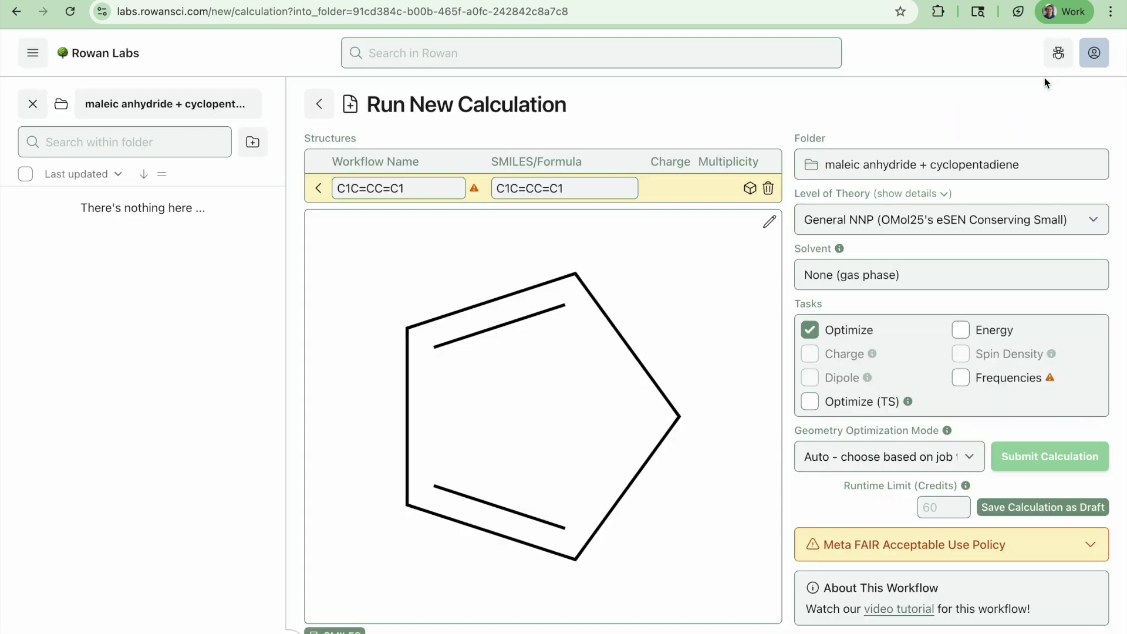
# Convert the cyclopentadiene SMILES entry into a 3D structure and inspect its geometry
pyautogui.click(749, 188)
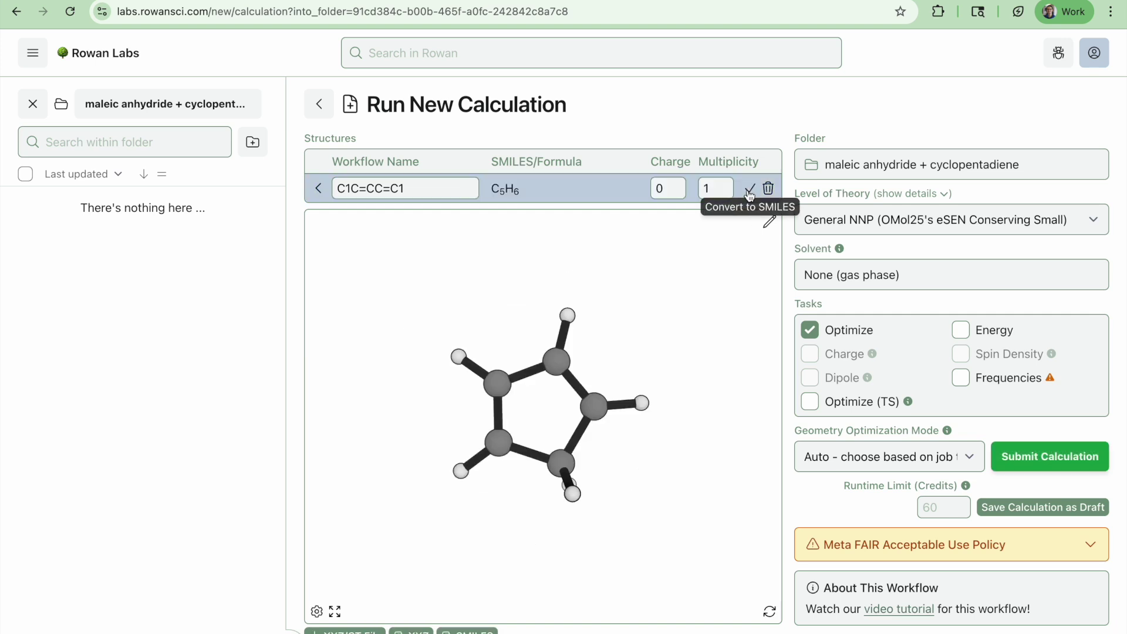
pyautogui.moveTo(679, 478); pyautogui.dragTo(625, 274)
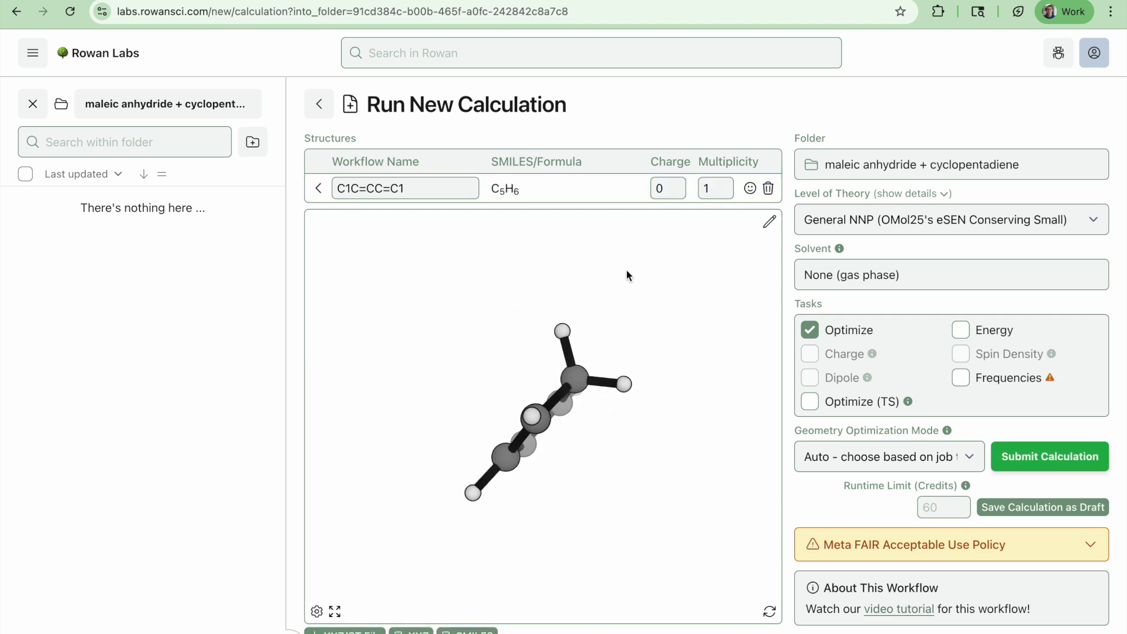
pyautogui.moveTo(607, 500); pyautogui.dragTo(686, 510)
# Set the level of theory to General NNP (UMA Small [OMol]) and add the Frequencies task alongside Optimize
pyautogui.click(913, 222)
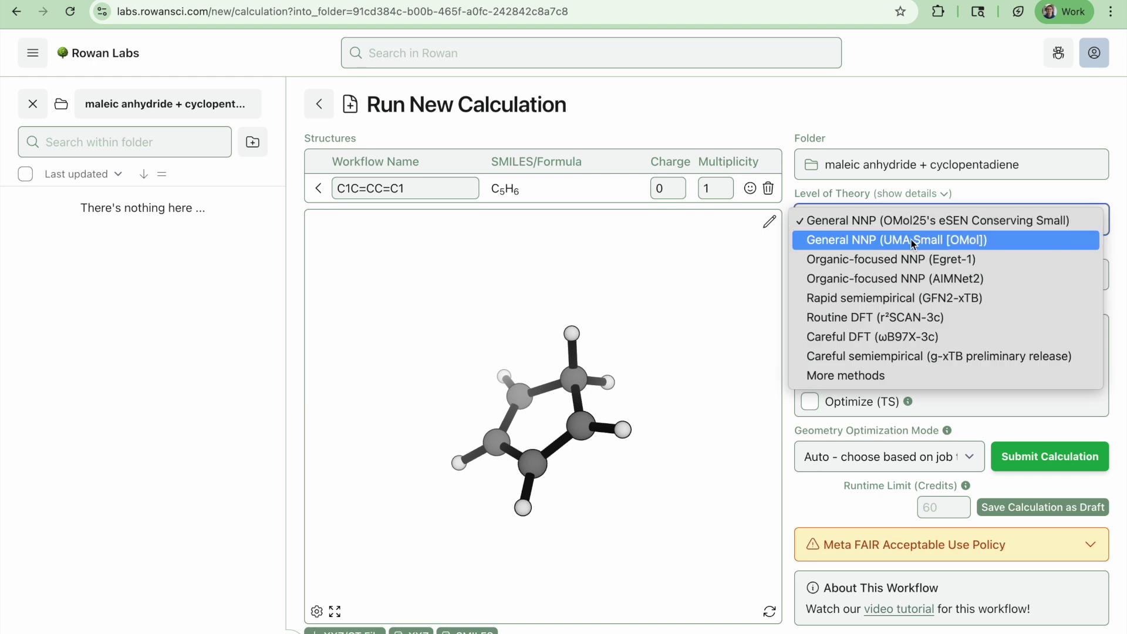
pyautogui.click(913, 241)
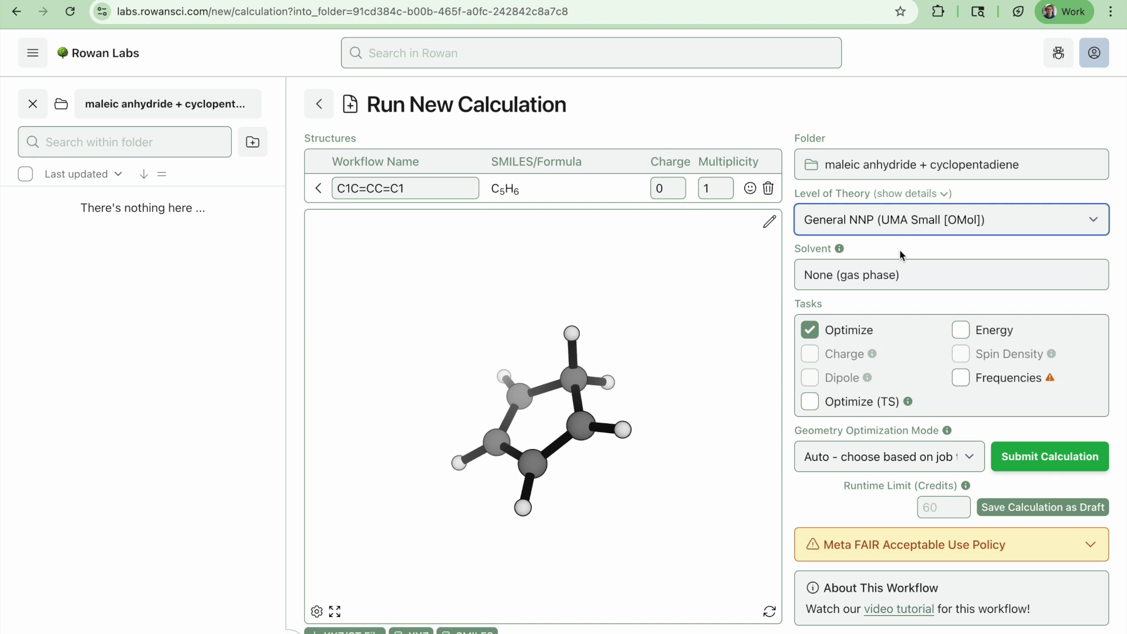
pyautogui.moveTo(841, 251)
pyautogui.click(960, 379)
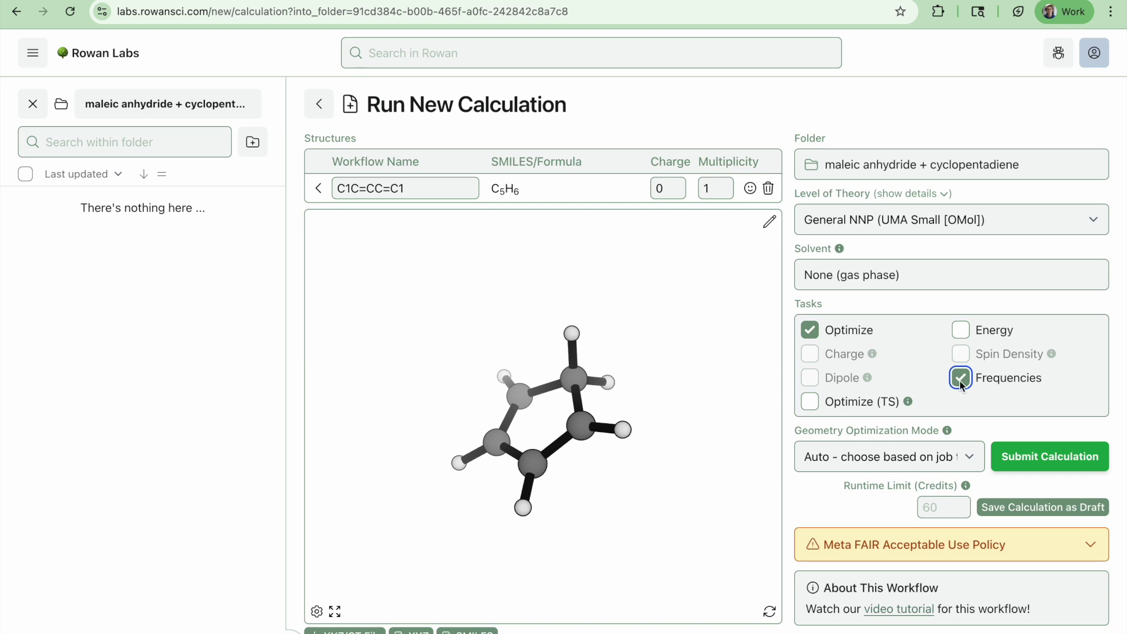
# Name the workflow "cyclopentadiene" and submit the calculation
pyautogui.tripleClick(433, 187)
pyautogui.write('cyclopentaid')
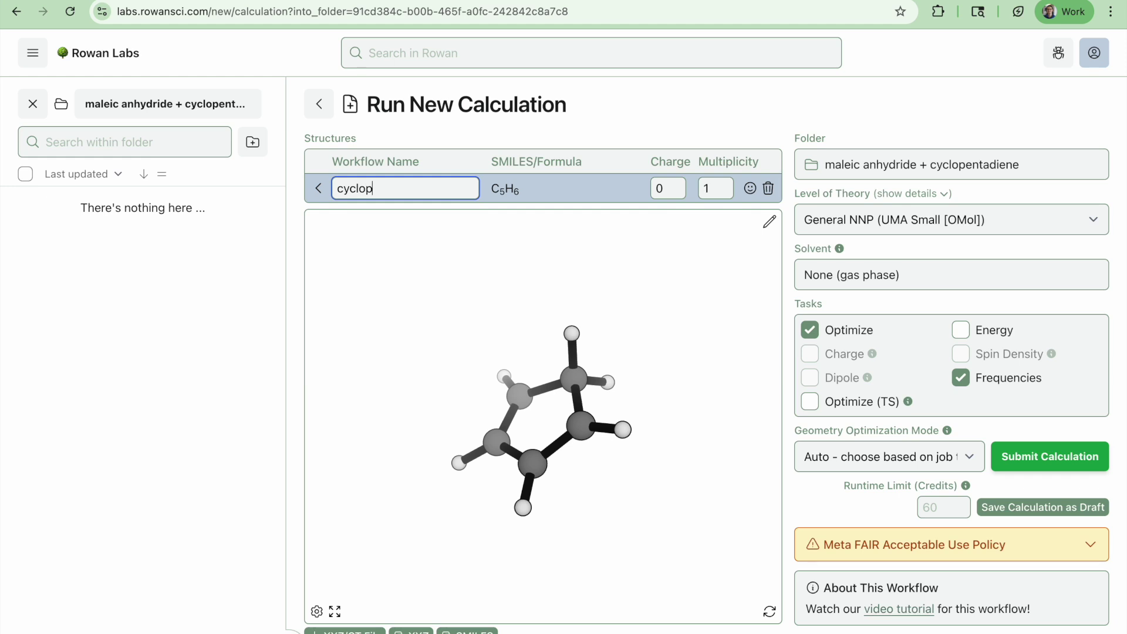
pyautogui.press('BackSpace')
pyautogui.press('BackSpace')
pyautogui.write('diene')
pyautogui.click(1037, 454)
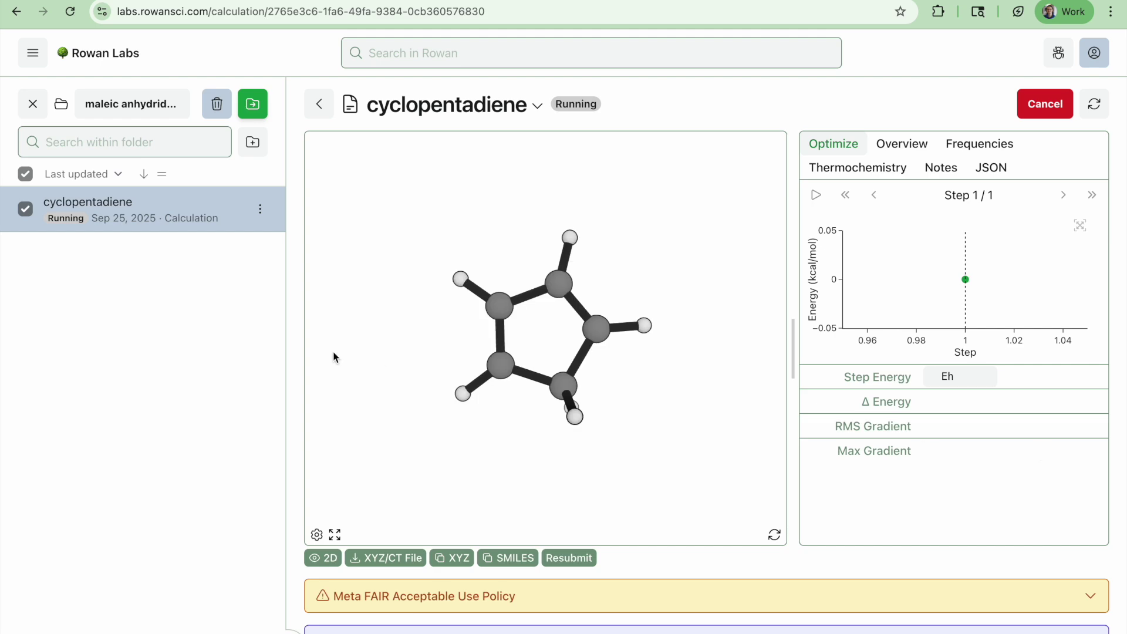
# Start another calculation in the same folder and place a saturated five-membered ring in its 2D structure drawing
pyautogui.click(328, 109)
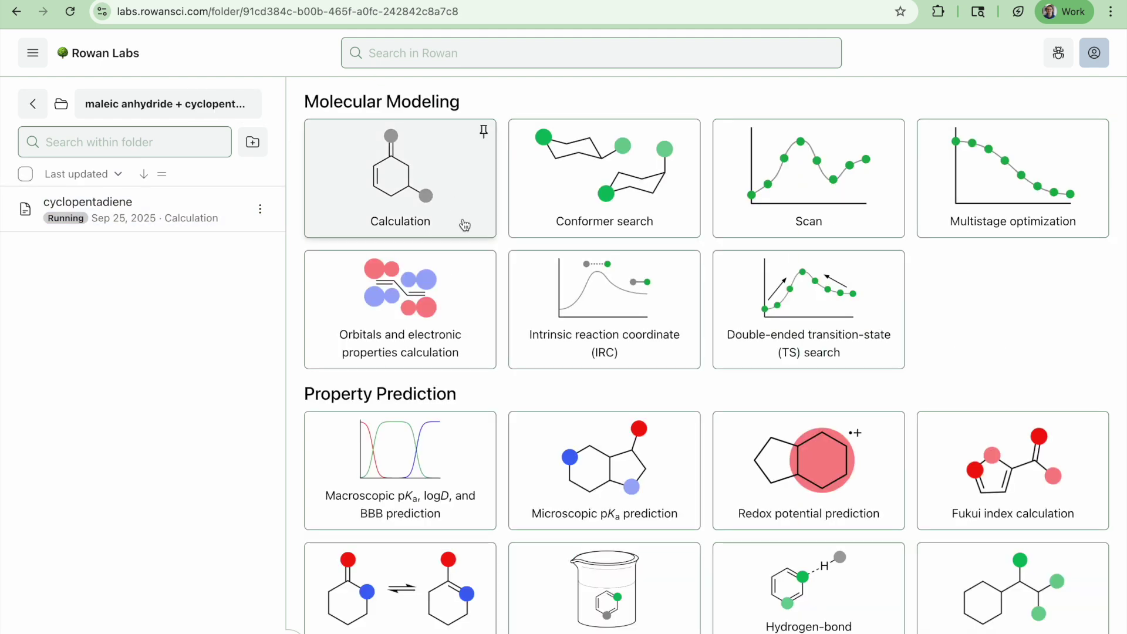
pyautogui.click(385, 199)
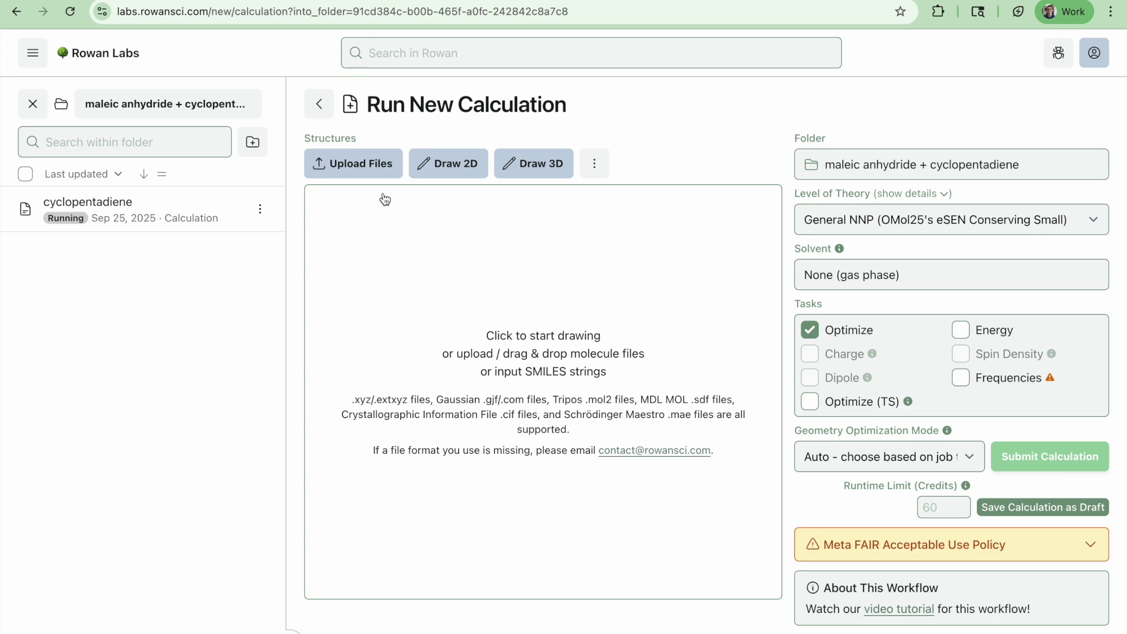
pyautogui.hotkey('ctrl', 'Tab')
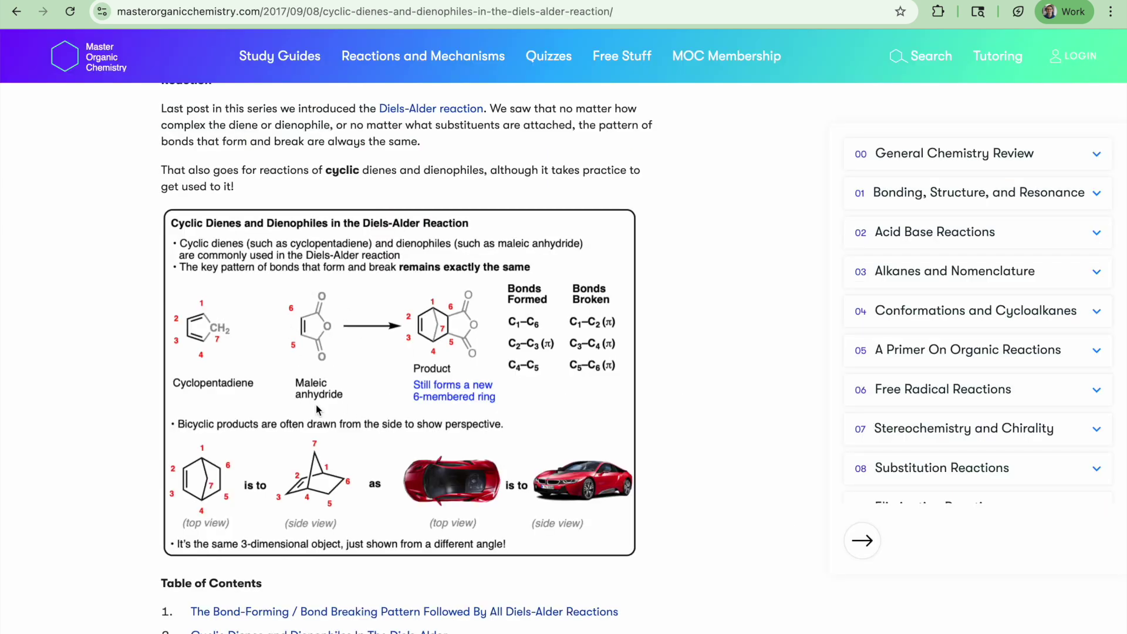
pyautogui.hotkey('ctrl', 'shift', 'Tab')
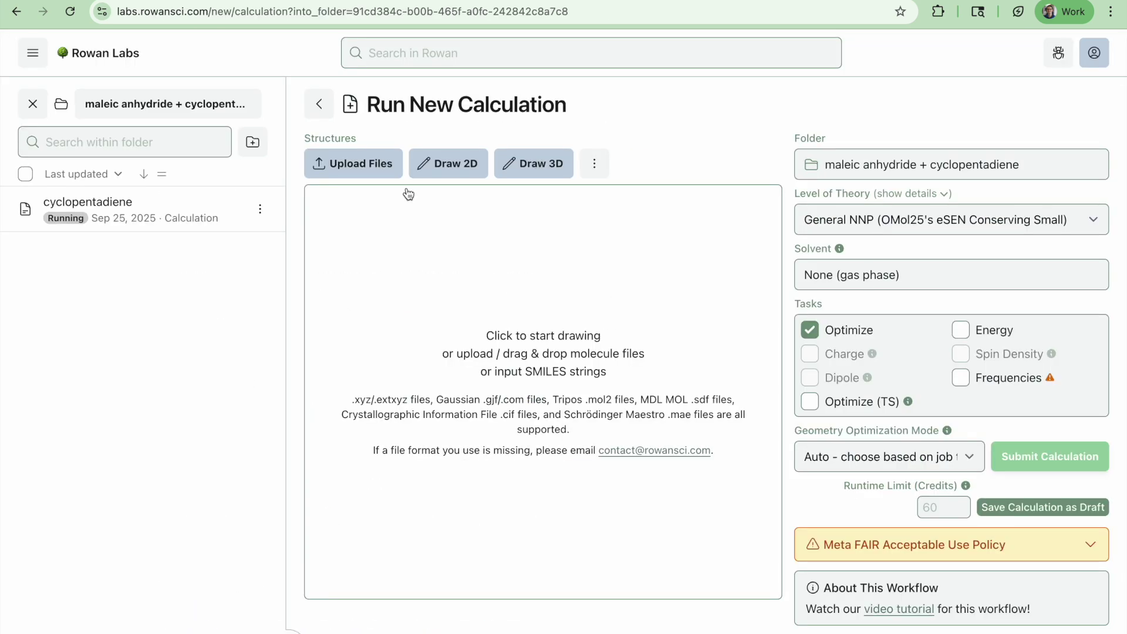
pyautogui.click(467, 160)
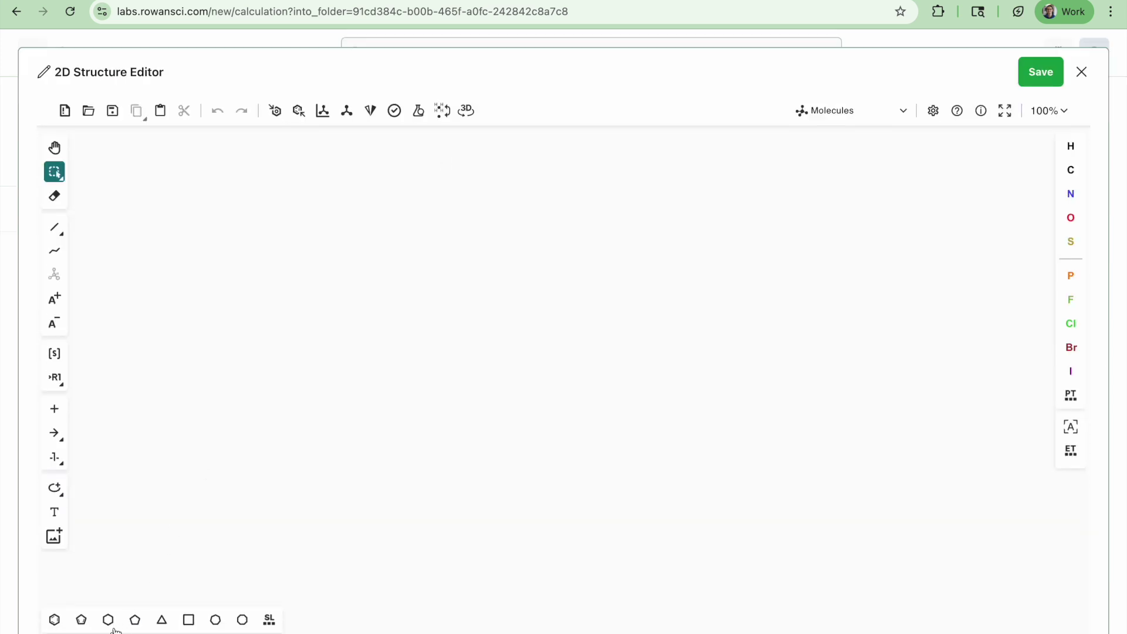
pyautogui.click(135, 619)
pyautogui.click(442, 341)
# Add exocyclic double bonds to the two carbons flanking the ring's apex atom and make the opposite ring bond double
pyautogui.press('1')
pyautogui.click(406, 330)
pyautogui.press('2')
pyautogui.press('1')
pyautogui.click(476, 326)
pyautogui.press('2')
pyautogui.click(446, 363)
pyautogui.press('2')
# Change the ring's apex atom and both exocyclic end atoms to oxygen, and save the maleic anhydride structure
pyautogui.press('o')
pyautogui.press('o')
pyautogui.press('o')
pyautogui.hotkey('ctrl', 'Tab')
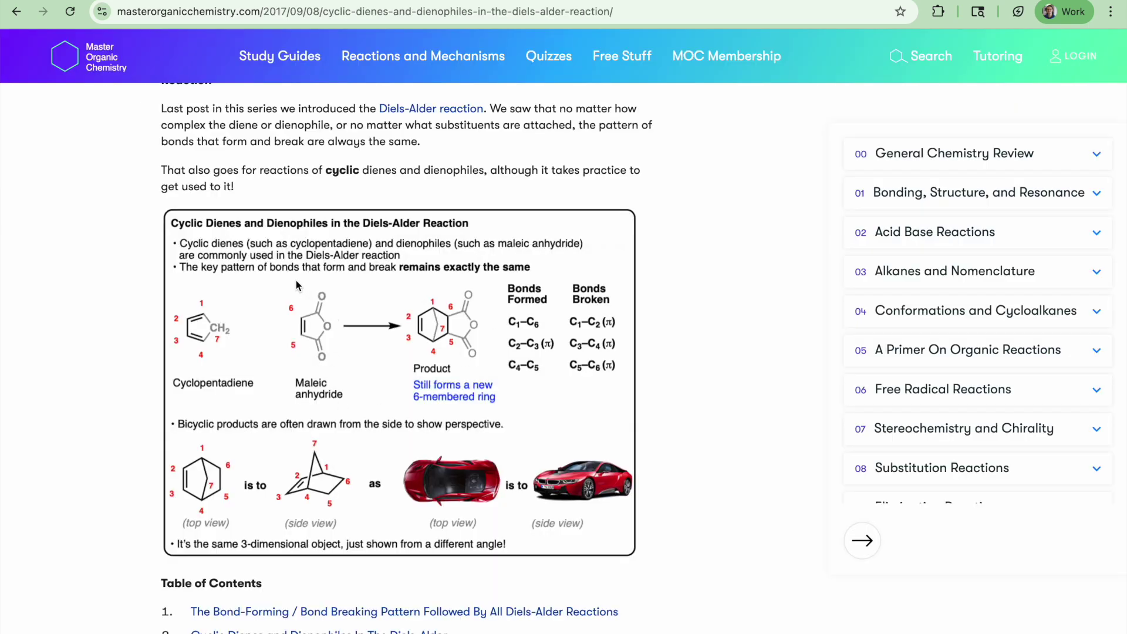
pyautogui.hotkey('ctrl', 'shift', 'Tab')
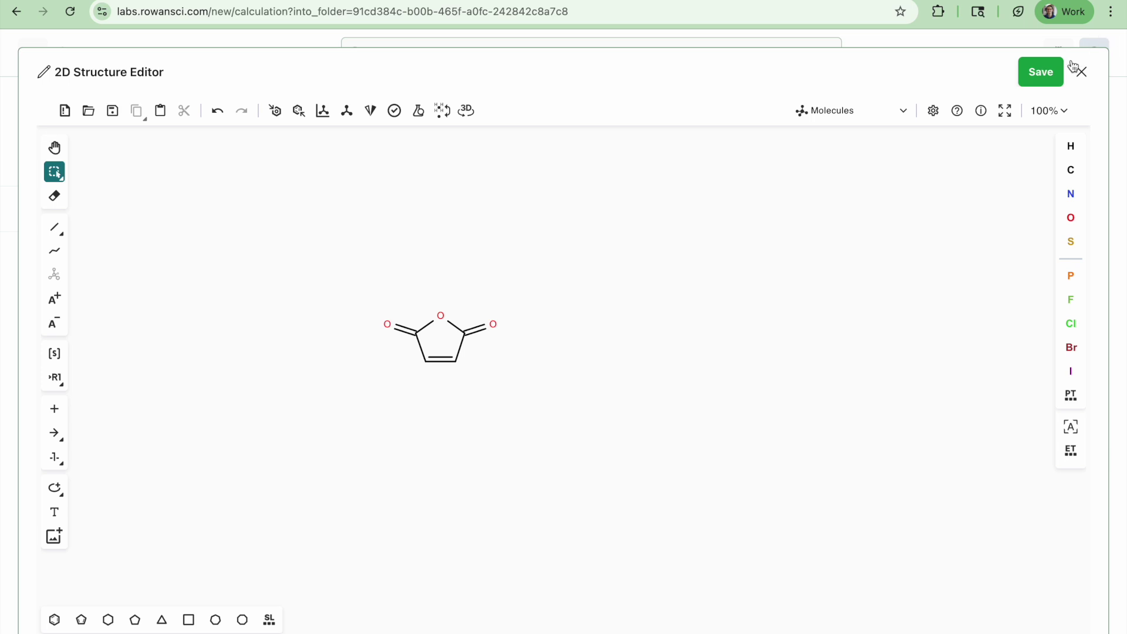
pyautogui.click(1051, 71)
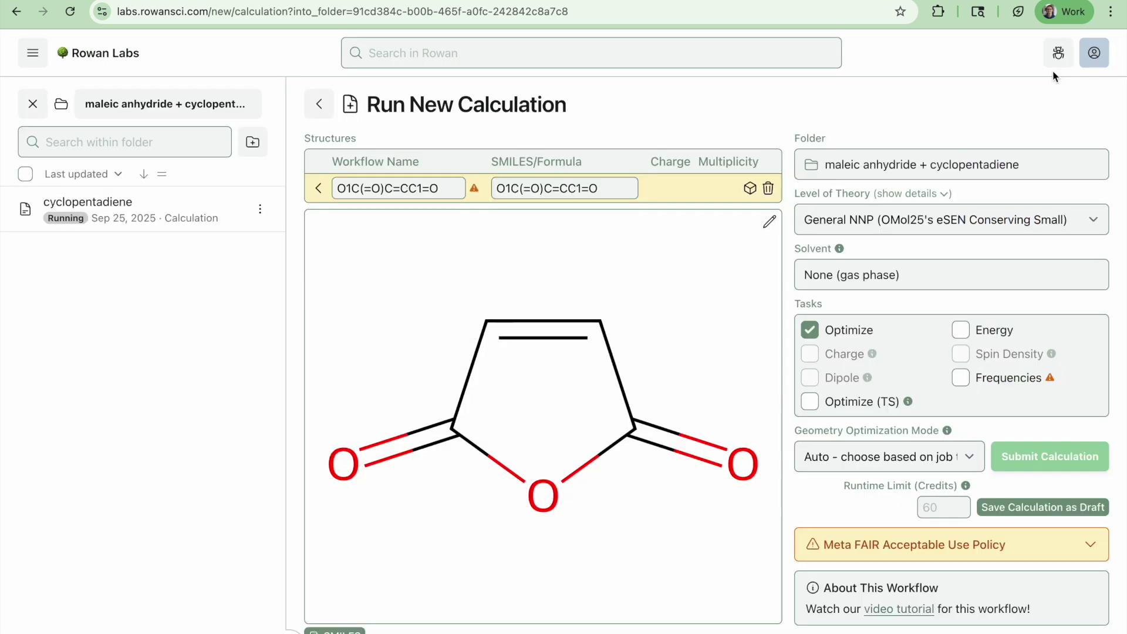
# Convert the maleic anhydride SMILES entry to a 3D structure and name the workflow "maleic anhydride"
pyautogui.click(751, 188)
pyautogui.click(363, 183)
pyautogui.tripleClick(362, 183)
pyautogui.write('am')
pyautogui.press('BackSpace')
pyautogui.press('BackSpace')
pyautogui.write('maleicc')
pyautogui.press('BackSpace')
pyautogui.press('BackSpace')
pyautogui.write('c')
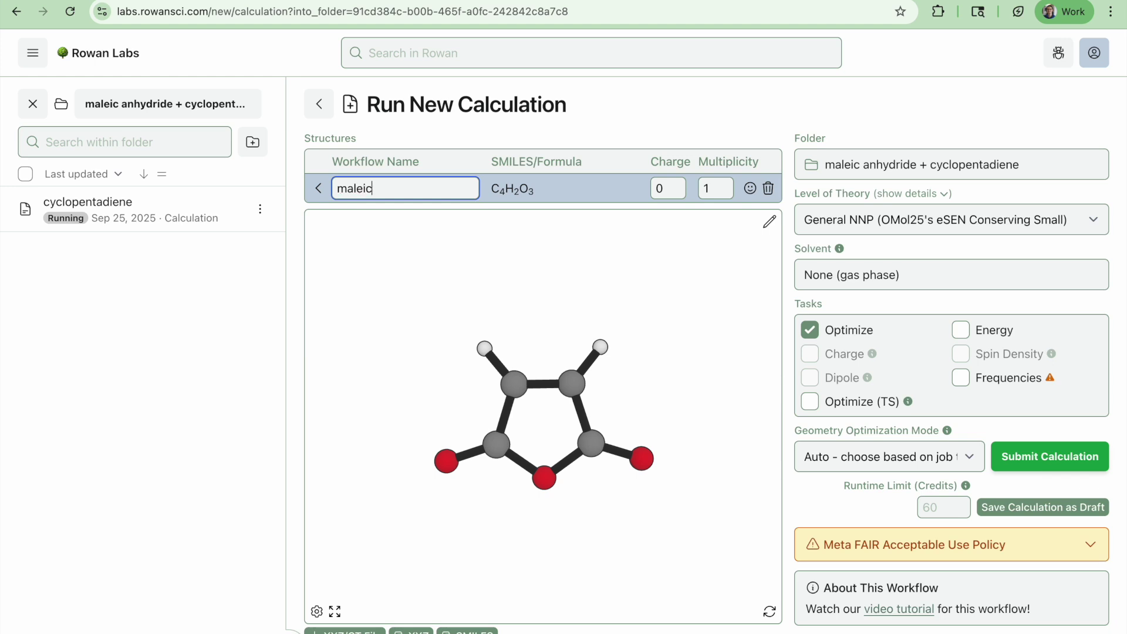
pyautogui.write(' anhydride')
# Submit the maleic anhydride calculation with General NNP (UMA Small [OMol]) and the Frequencies task added to Optimize
pyautogui.click(861, 223)
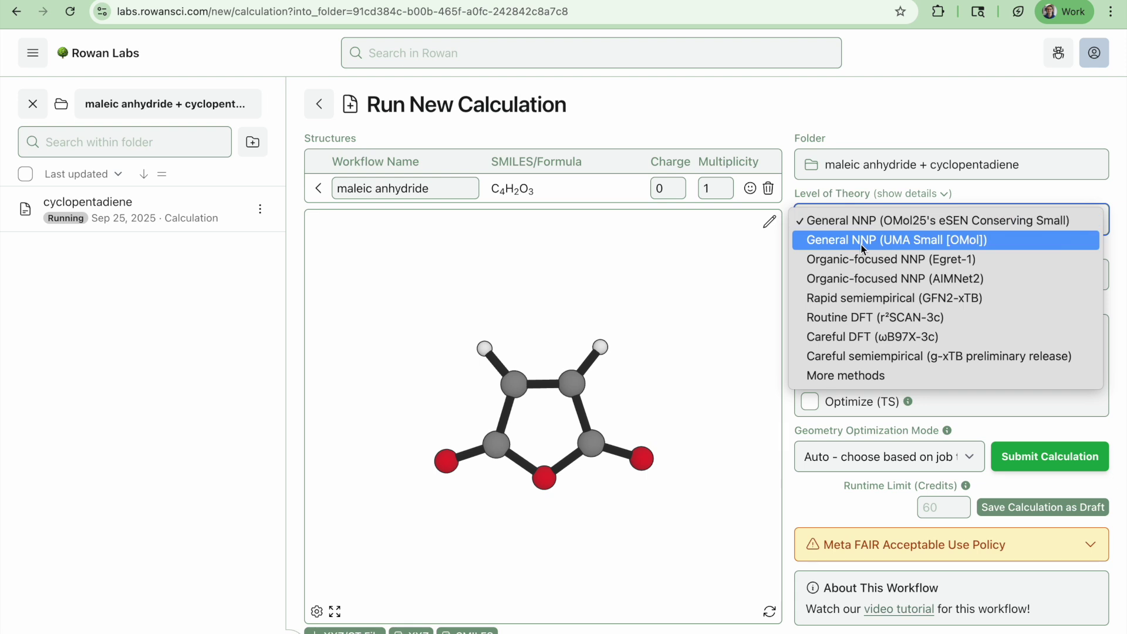
pyautogui.click(861, 247)
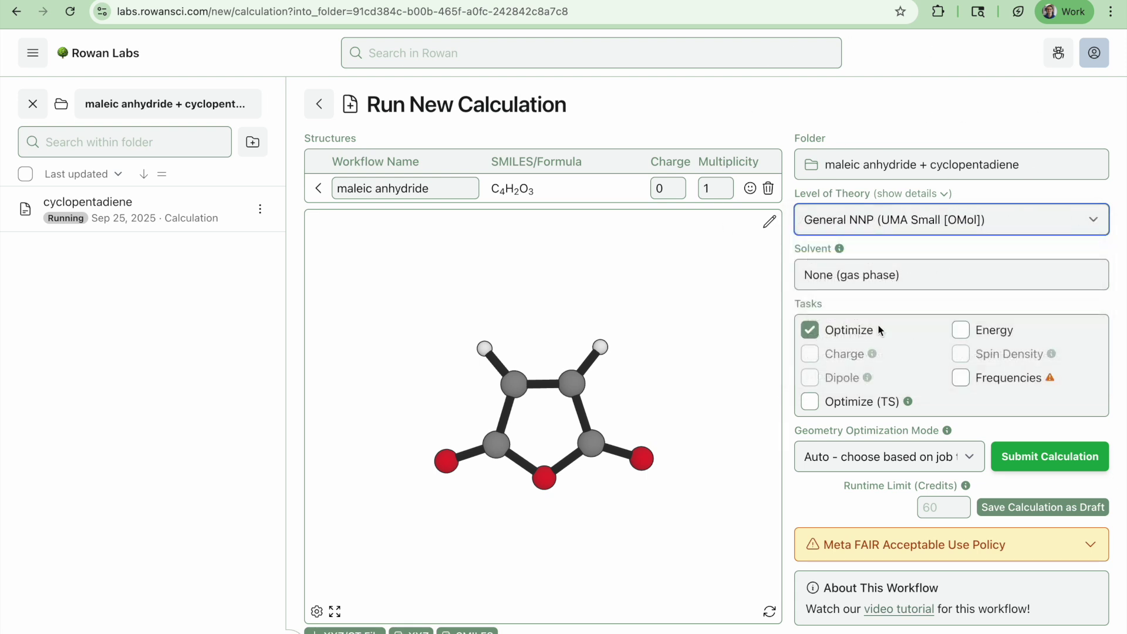
pyautogui.click(961, 379)
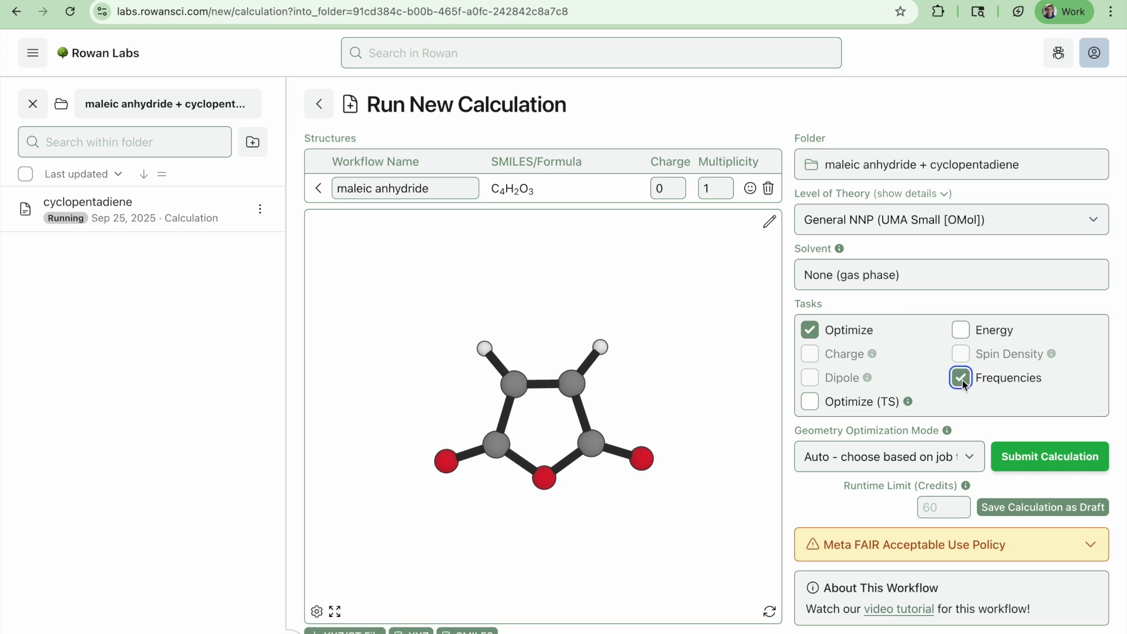
pyautogui.click(1022, 458)
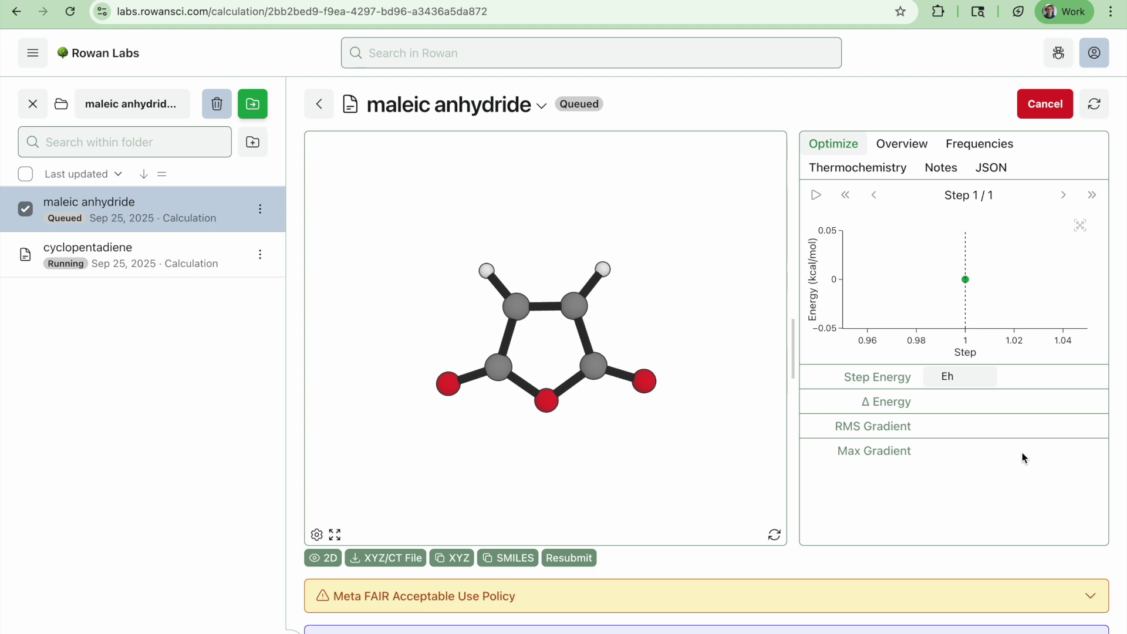
# Open the cyclopentadiene calculation and examine its optimized 3D geometry from several angles
pyautogui.moveTo(124, 252)
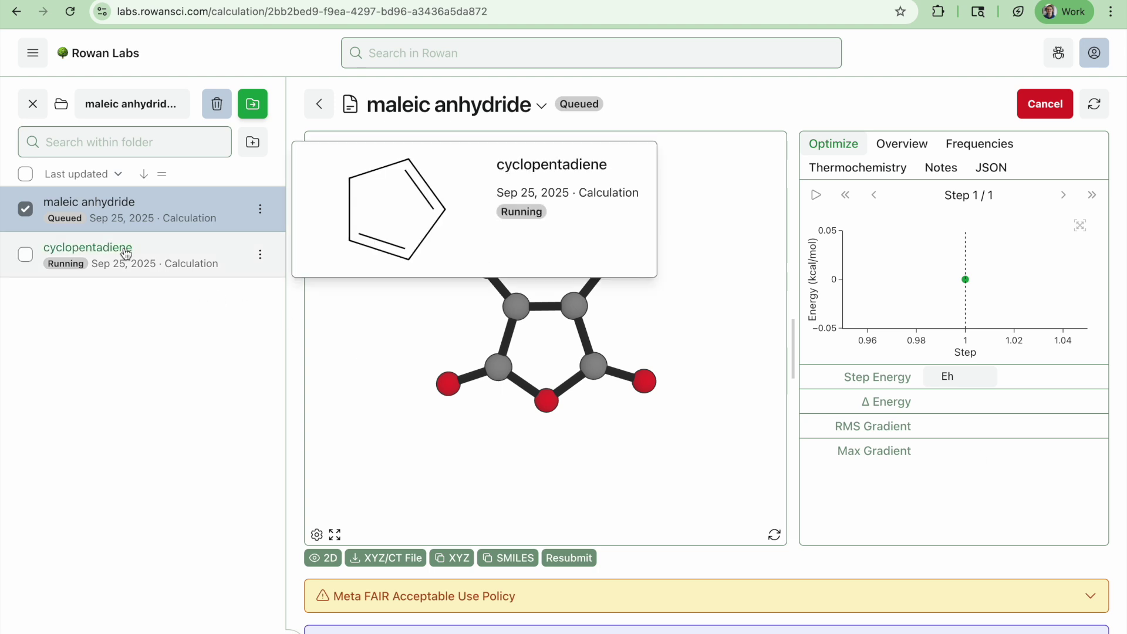
pyautogui.click(125, 253)
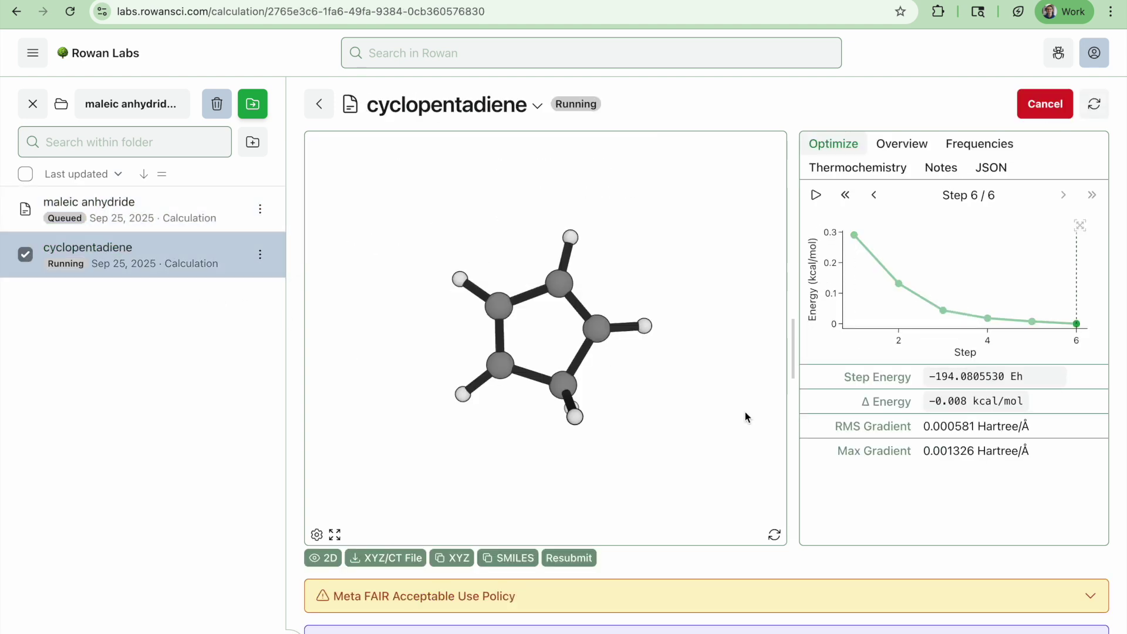
pyautogui.moveTo(646, 421); pyautogui.dragTo(760, 211)
pyautogui.moveTo(716, 392); pyautogui.dragTo(687, 413)
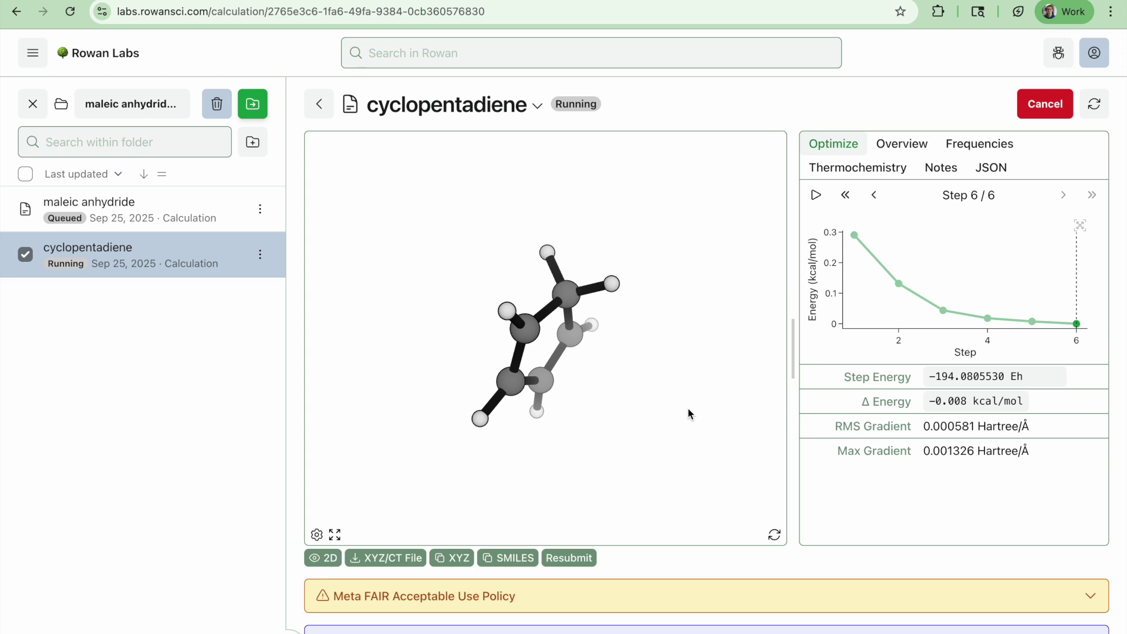
# Look at the Optimize (TS) task in a new calculation, and start a double-ended transition-state (TS) search in the folder instead
pyautogui.click(315, 105)
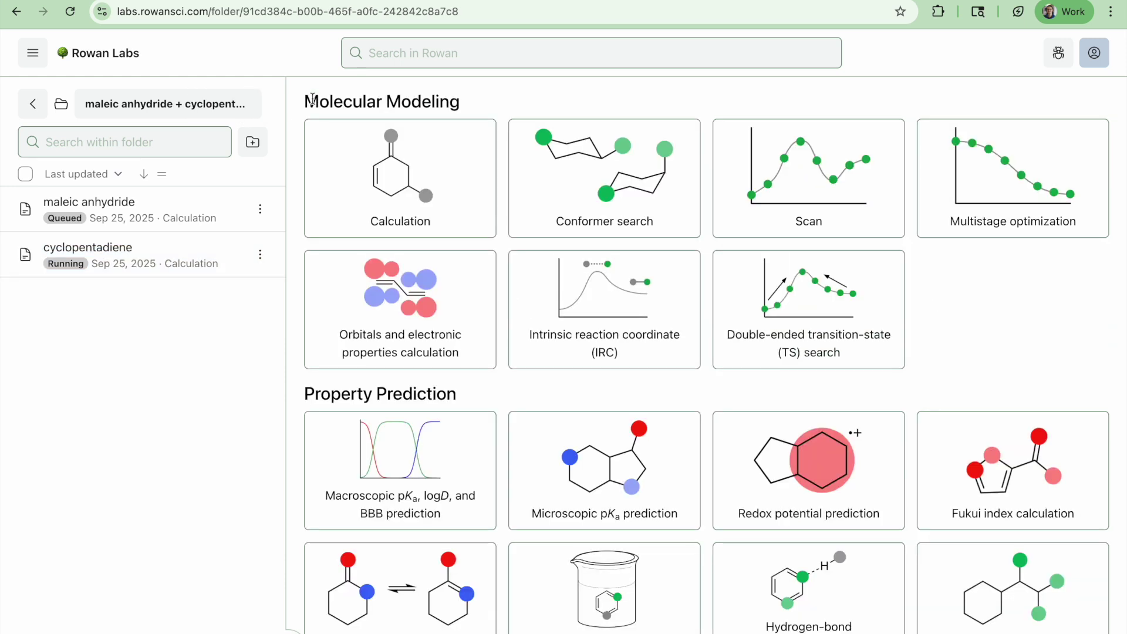
pyautogui.click(391, 172)
pyautogui.click(812, 402)
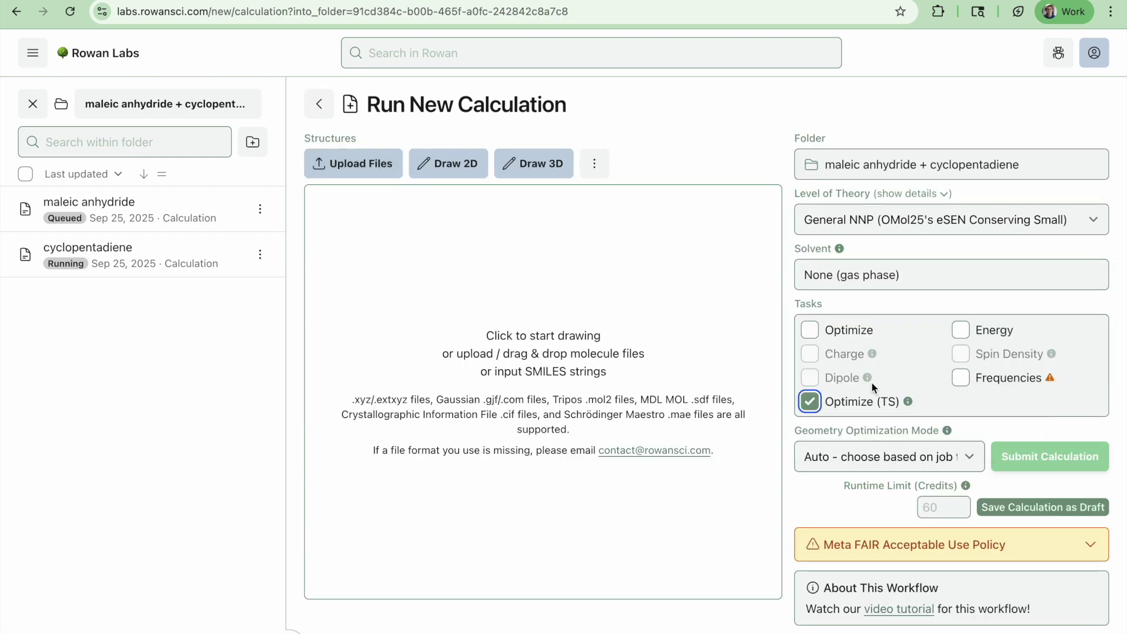
pyautogui.click(314, 117)
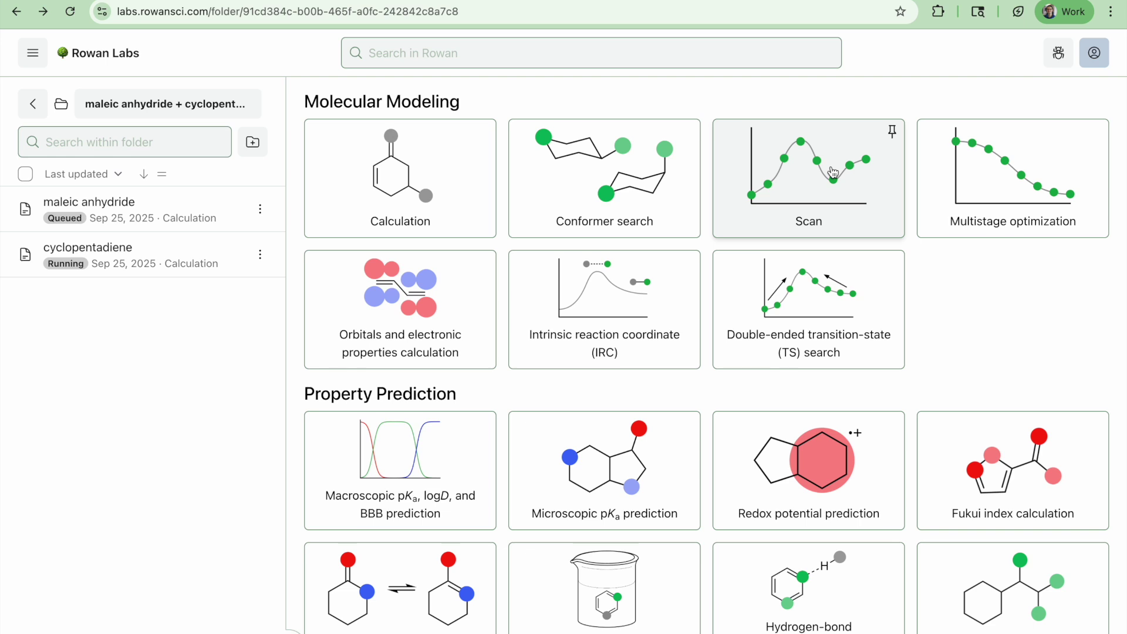
pyautogui.click(831, 307)
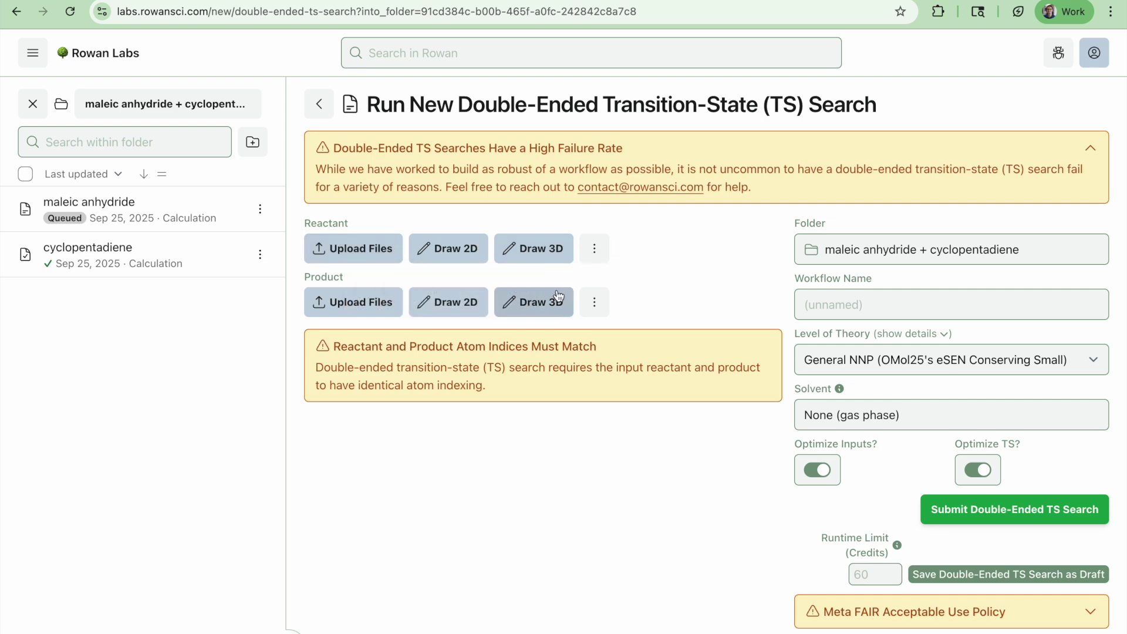
pyautogui.click(549, 308)
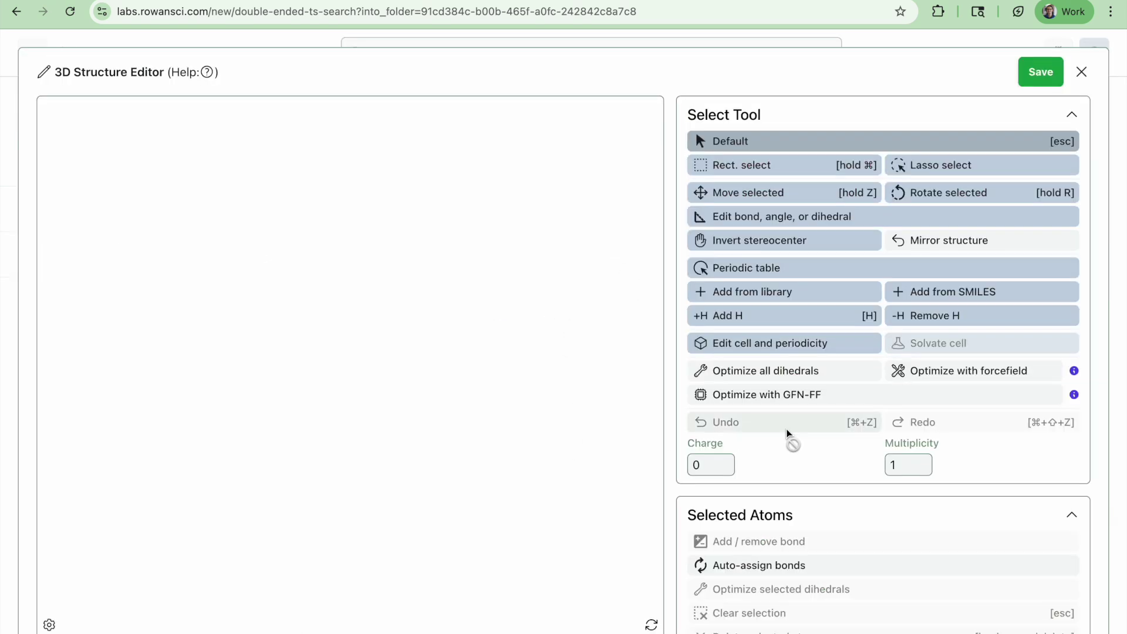
pyautogui.hotkey('ctrl', 'Tab')
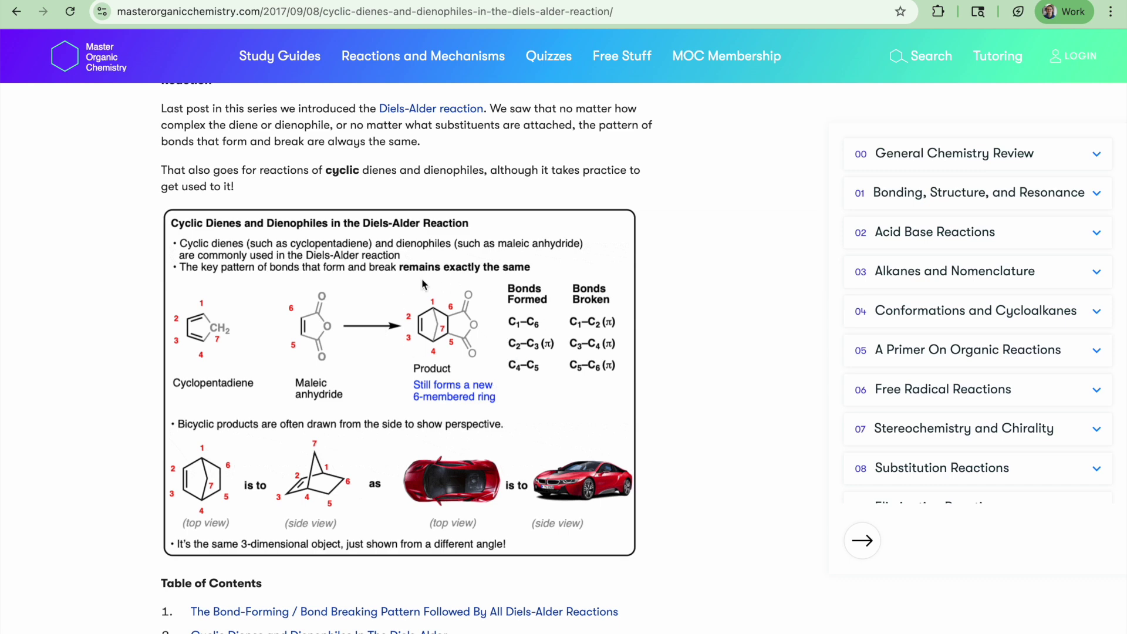
pyautogui.hotkey('ctrl', 'shift', 'Tab')
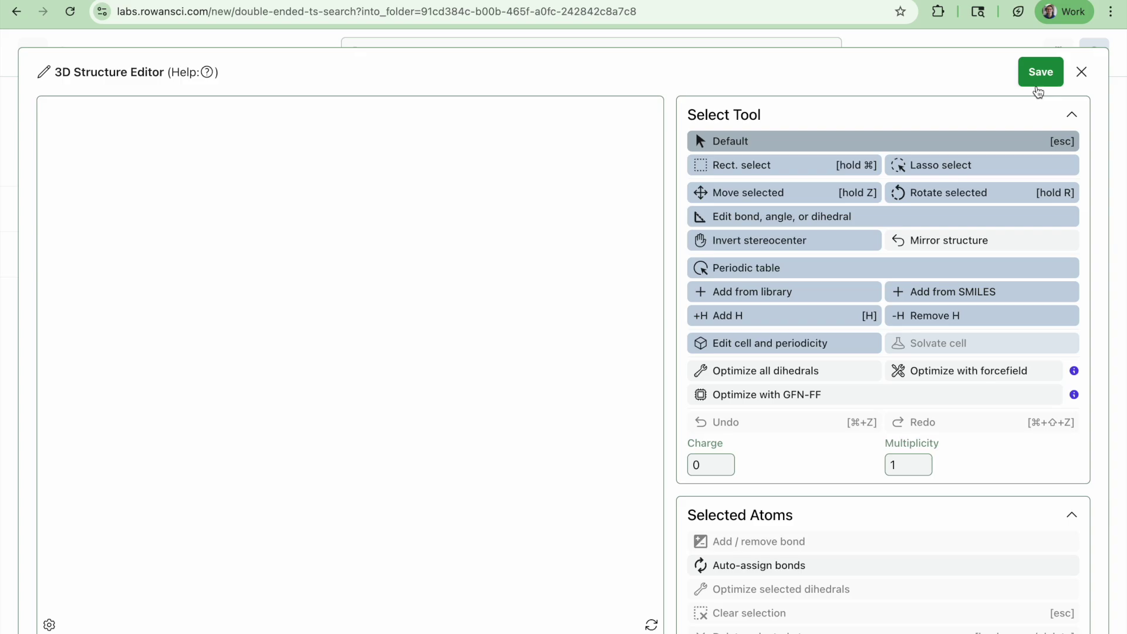
pyautogui.click(1080, 74)
pyautogui.click(686, 105)
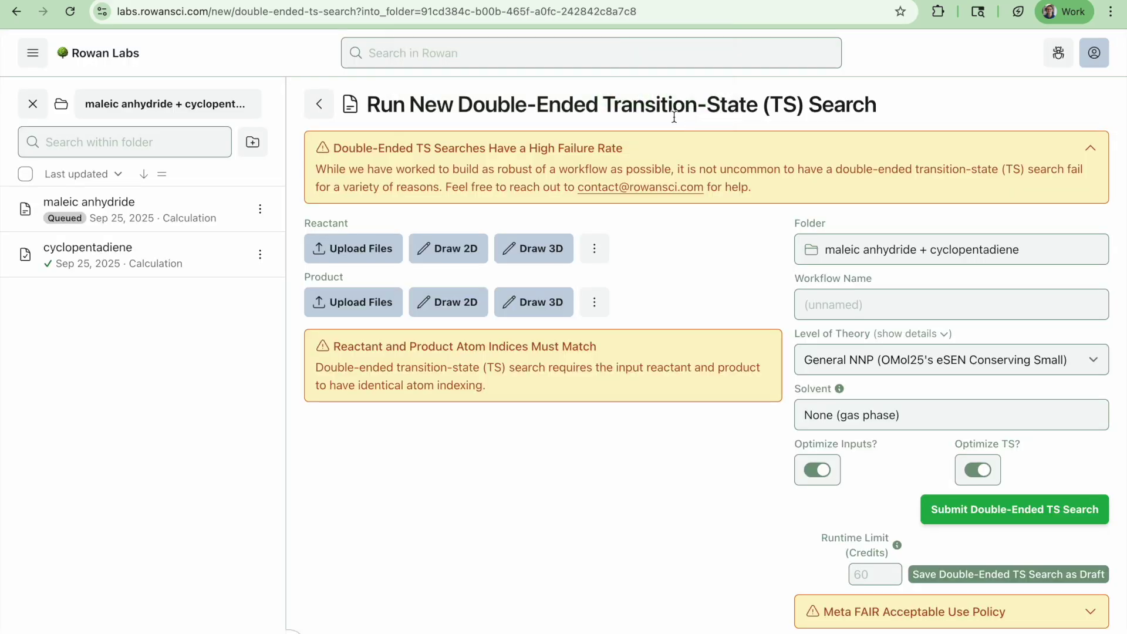
# Start a 2D drawing of the product with a cyclohexane ring and fuse a five-membered ring onto one of its edges
pyautogui.click(450, 303)
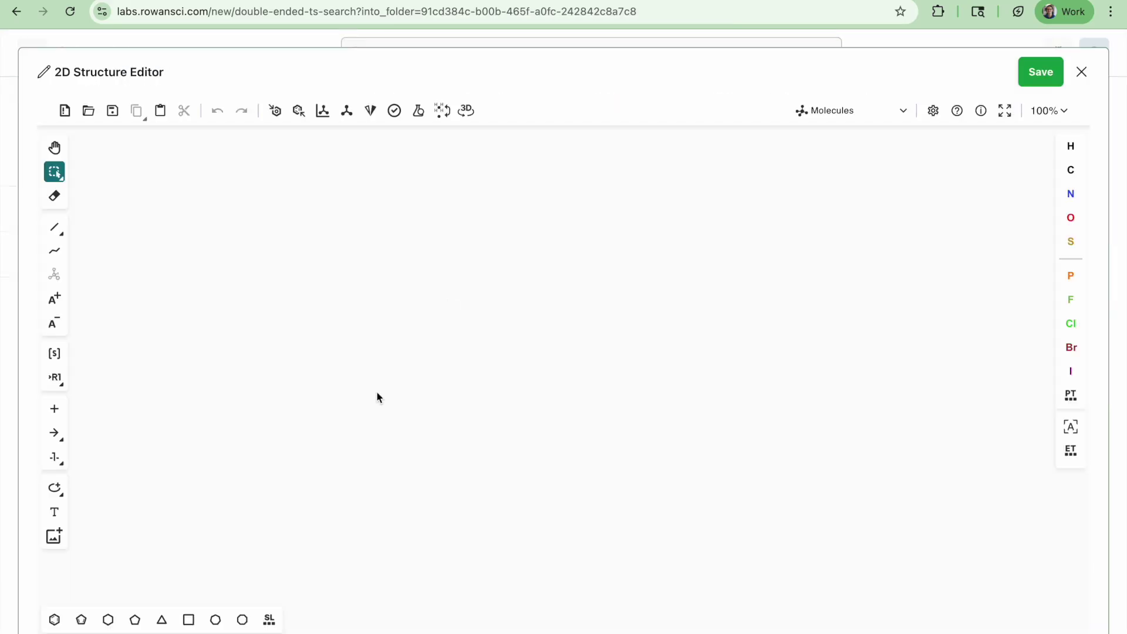
pyautogui.click(108, 619)
pyautogui.click(392, 322)
pyautogui.hotkey('ctrl', 'Tab')
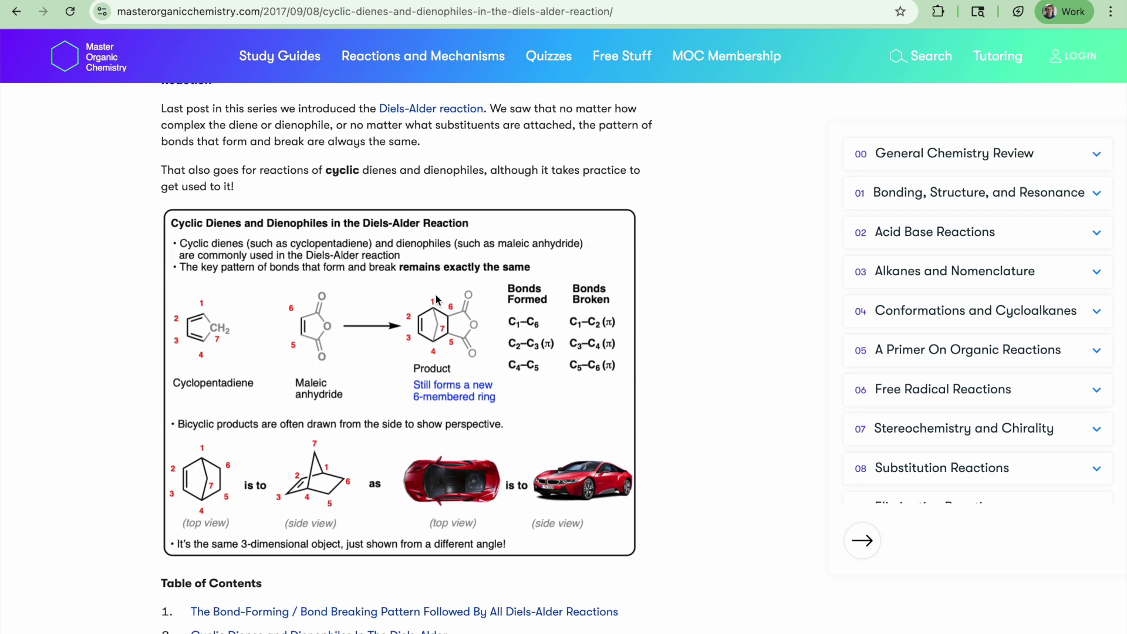
pyautogui.hotkey('ctrl', 'shift', 'Tab')
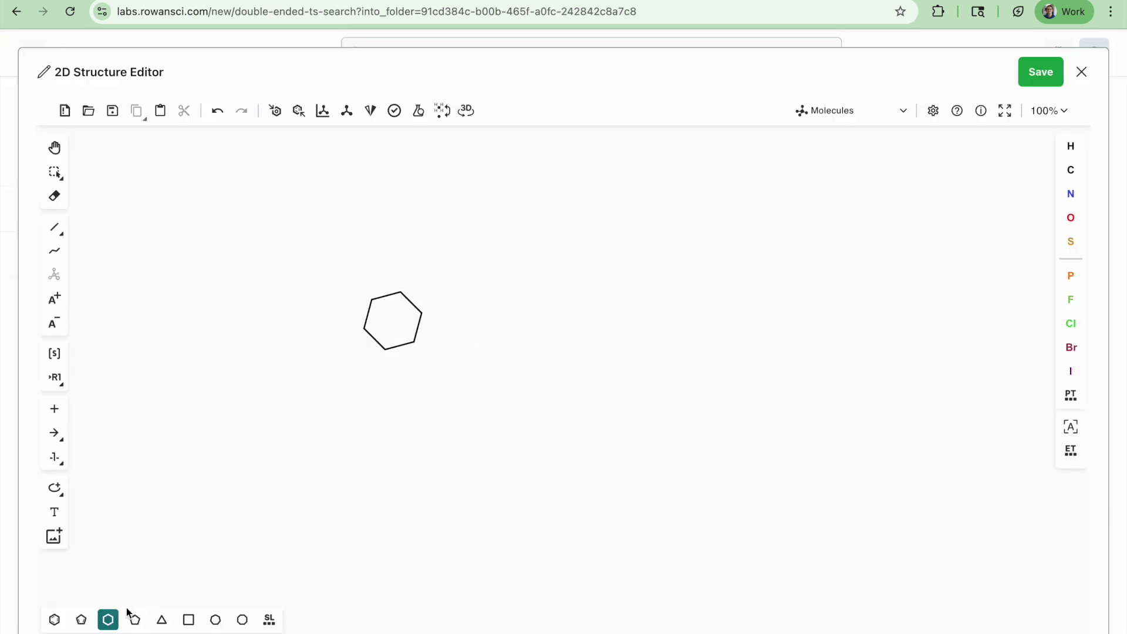
pyautogui.click(135, 619)
pyautogui.click(419, 326)
# Turn the five-membered ring into an anhydride with two exocyclic C=O double bonds and an oxygen at the ring's apex
pyautogui.press('1')
pyautogui.press('Escape')
pyautogui.press('1')
pyautogui.hotkey('ctrl', 'z')
pyautogui.press('2')
pyautogui.press('2')
pyautogui.press('o')
pyautogui.press('o')
pyautogui.press('o')
# Bridge the six-membered ring with a one-carbon link and make its bond opposite the anhydride a double bond
pyautogui.press('1')
pyautogui.moveTo(371, 377); pyautogui.dragTo(395, 316)
pyautogui.click(400, 252)
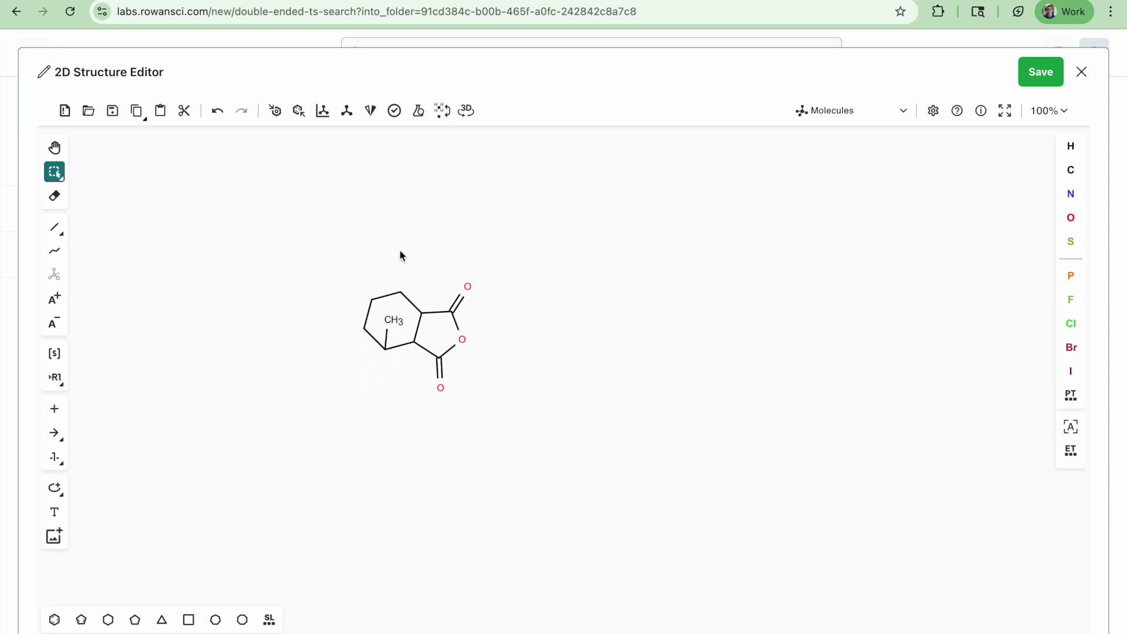
pyautogui.press('1')
pyautogui.moveTo(405, 266); pyautogui.dragTo(392, 320)
pyautogui.click(373, 309)
pyautogui.press('2')
# Check the drawing against the reference article, save it as the product and convert it to a 3D structure
pyautogui.hotkey('ctrl', 'Tab')
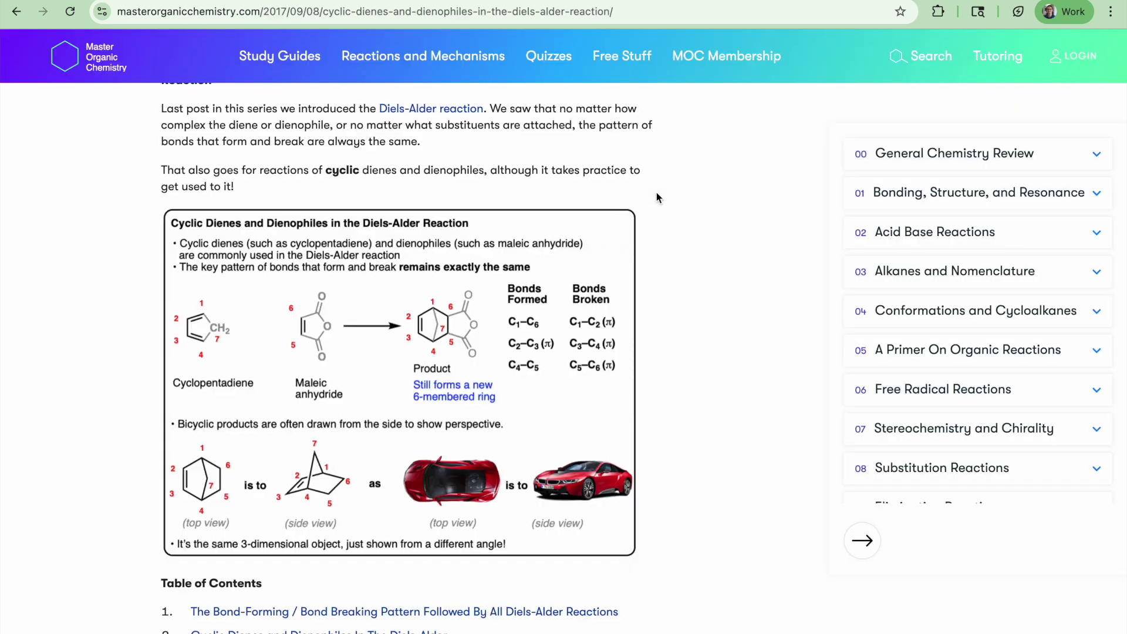
pyautogui.hotkey('ctrl', 'shift', 'Tab')
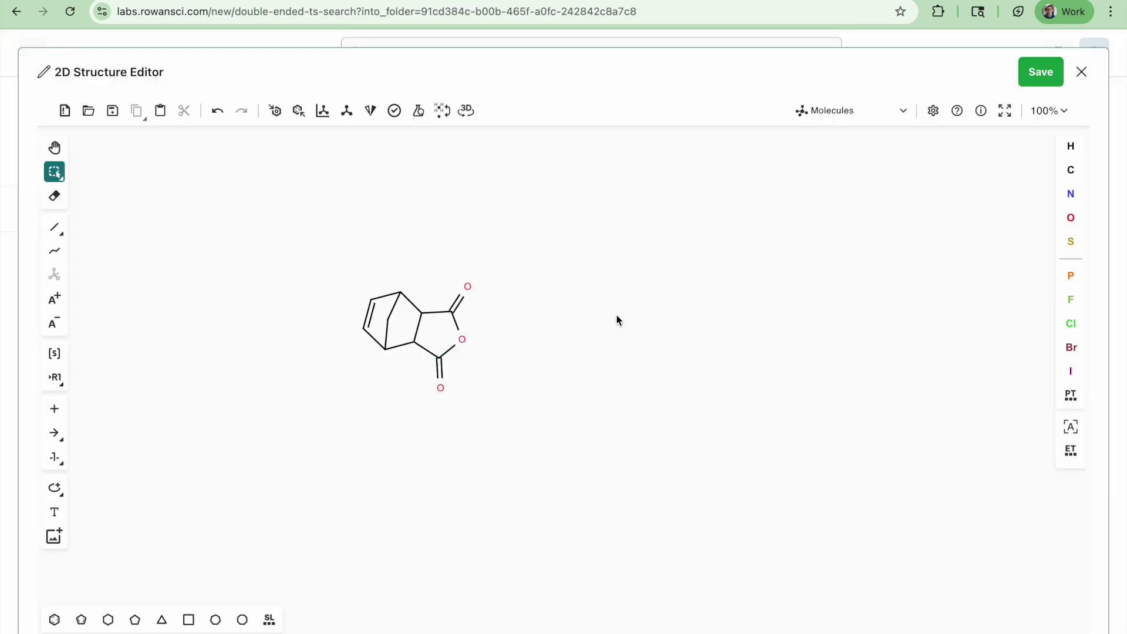
pyautogui.click(1058, 79)
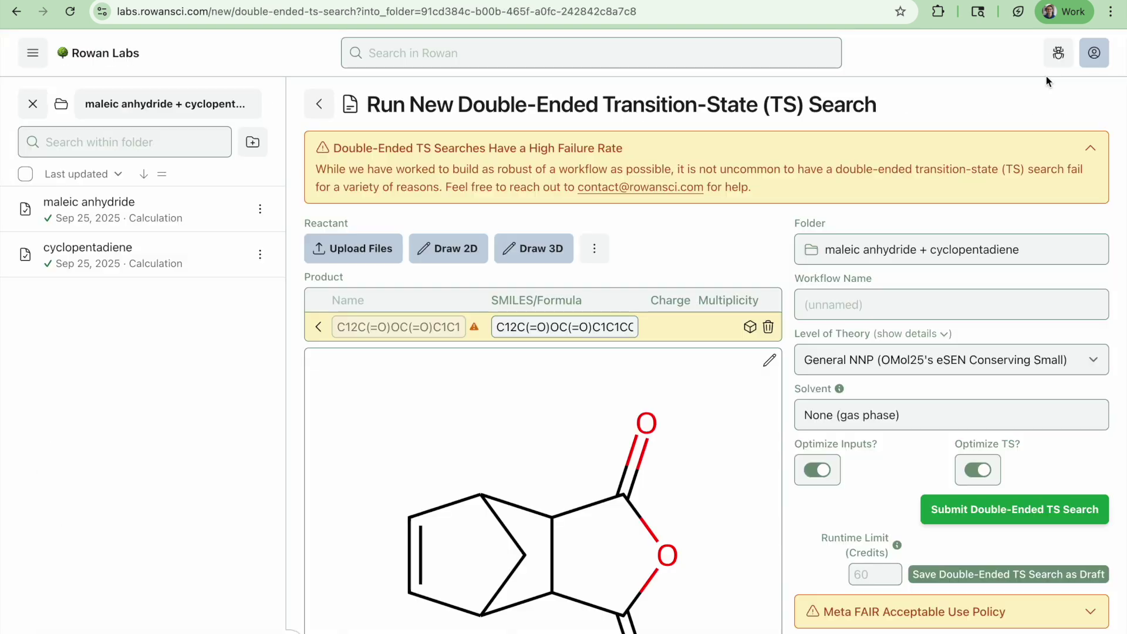
pyautogui.click(749, 327)
pyautogui.moveTo(702, 446); pyautogui.dragTo(586, 496)
pyautogui.scroll(-3, 928, 361)
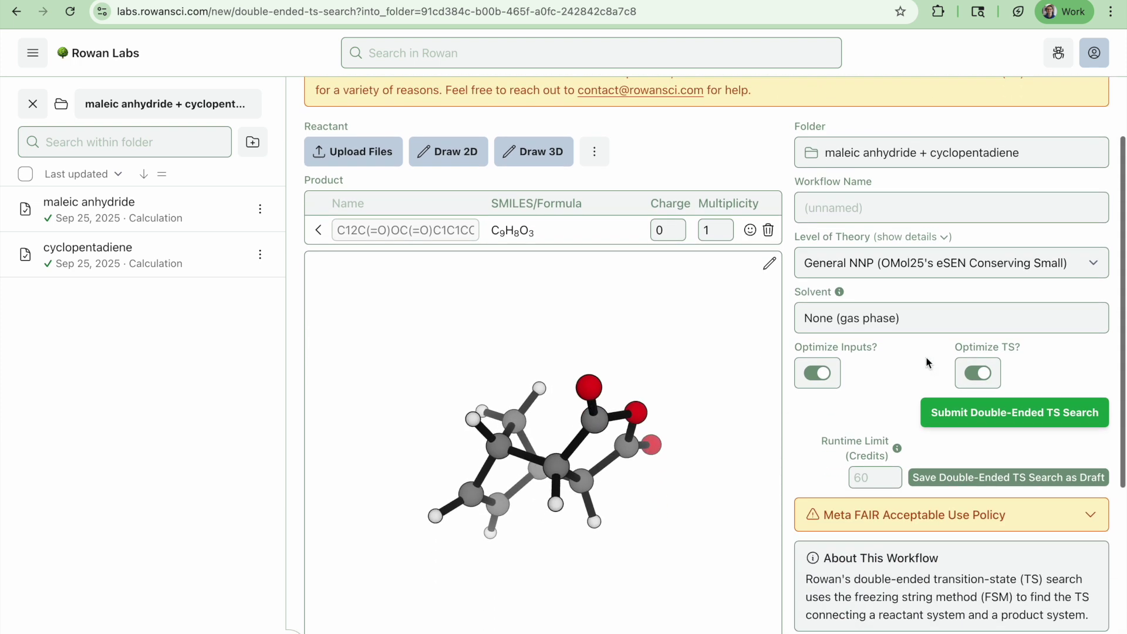
pyautogui.moveTo(672, 404); pyautogui.dragTo(697, 354)
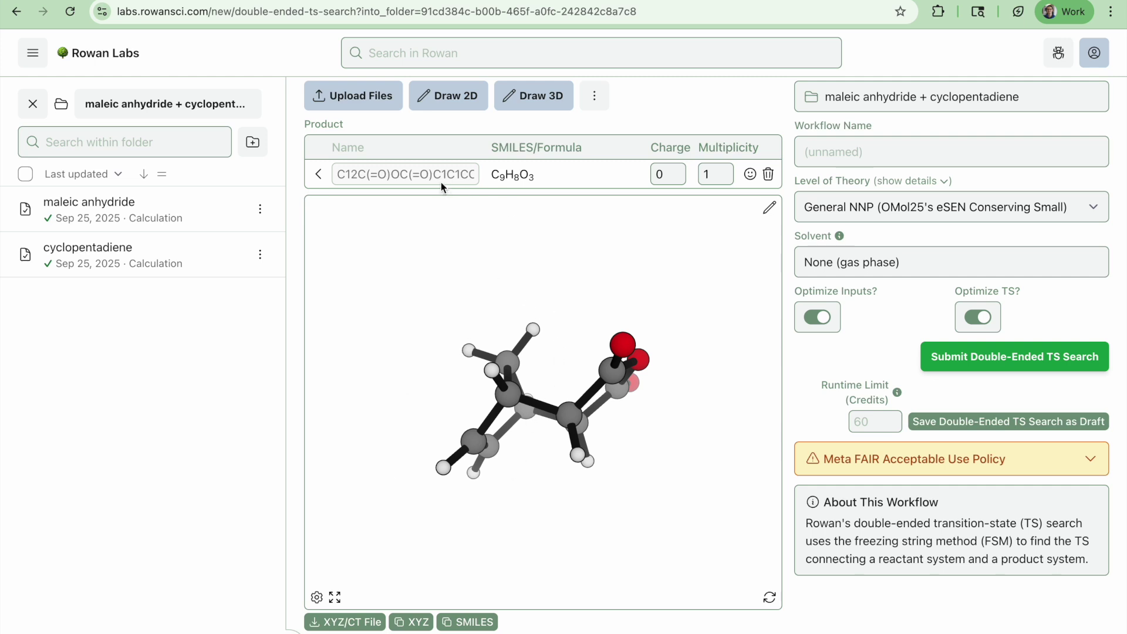
# Copy the product's XYZ coordinates and paste them in as the reactant structure
pyautogui.click(412, 621)
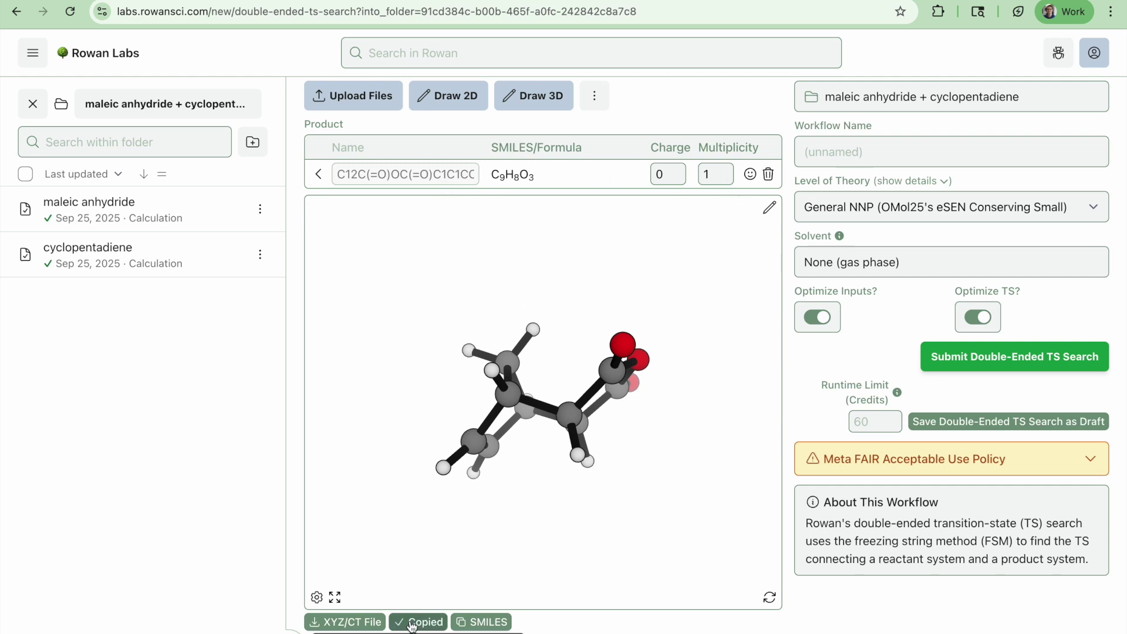
pyautogui.scroll(3, 895, 595)
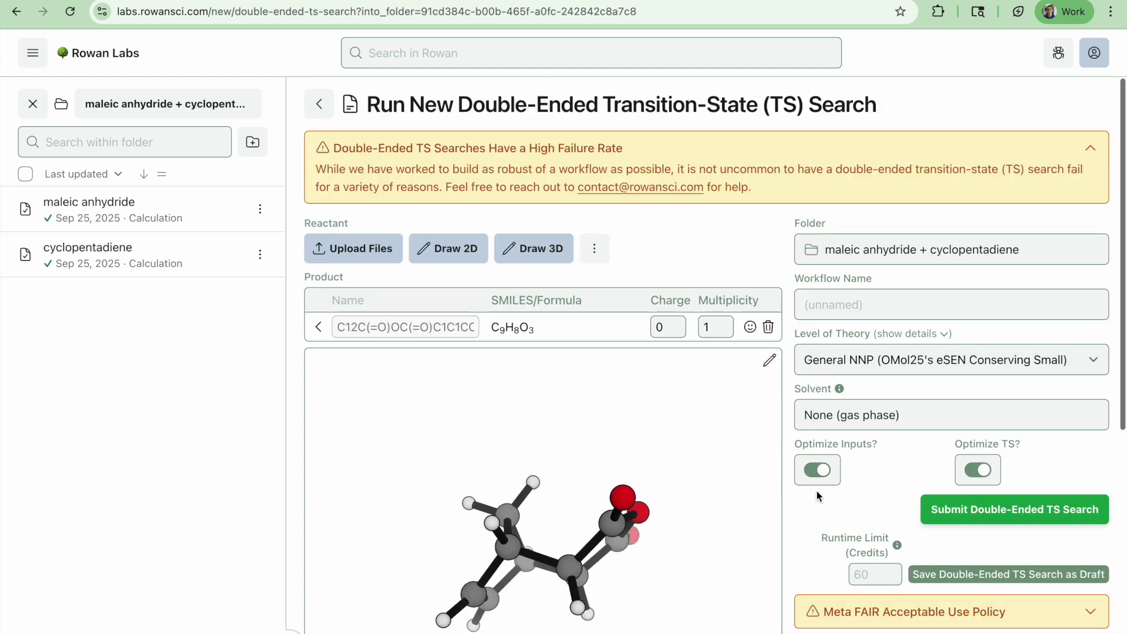
pyautogui.click(595, 249)
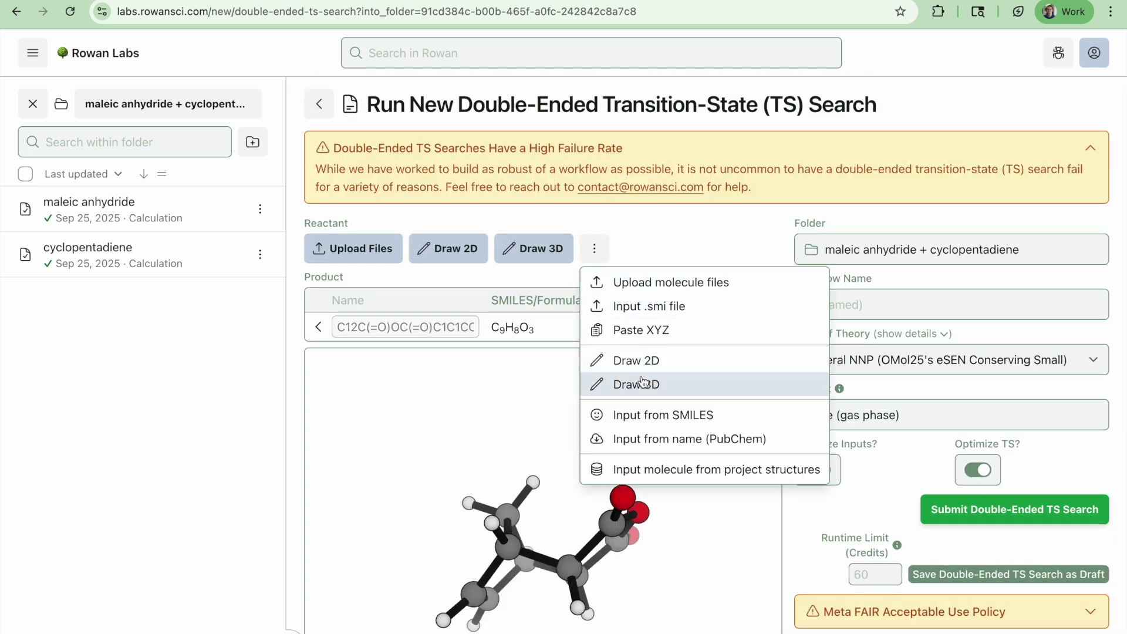
pyautogui.click(640, 330)
pyautogui.click(576, 354)
pyautogui.press('super+v')
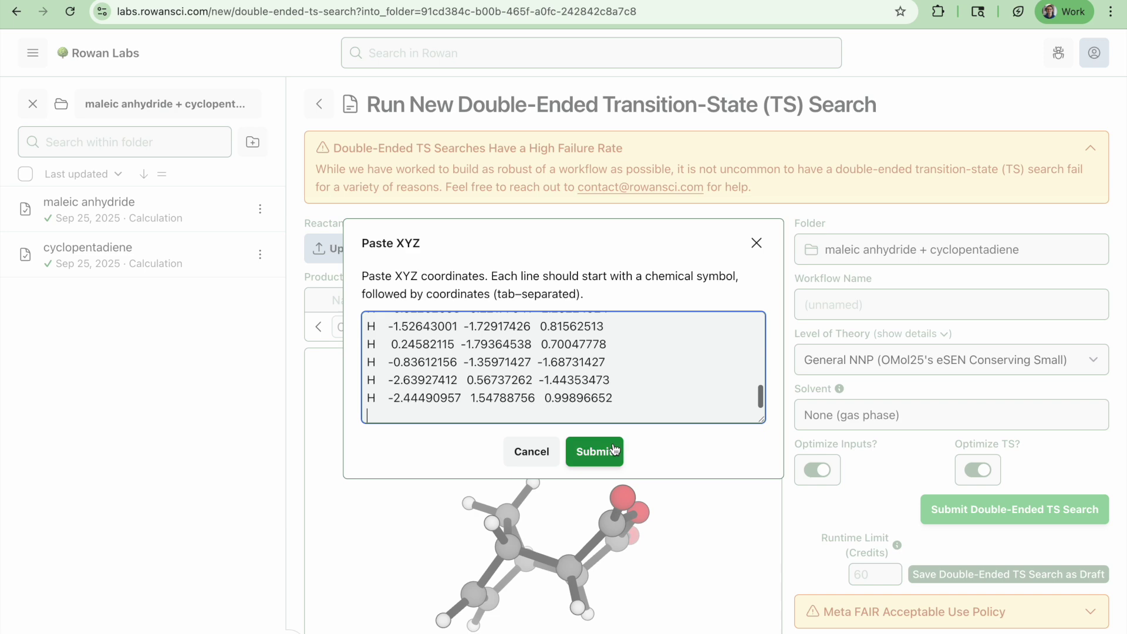
pyautogui.click(592, 451)
# Edit the reactant in 3D and remove the C1–C10 bond joining the anhydride part to the cyclopentadiene part
pyautogui.scroll(-4, 955, 551)
pyautogui.scroll(2, 955, 551)
pyautogui.moveTo(571, 283); pyautogui.dragTo(573, 424)
pyautogui.click(769, 217)
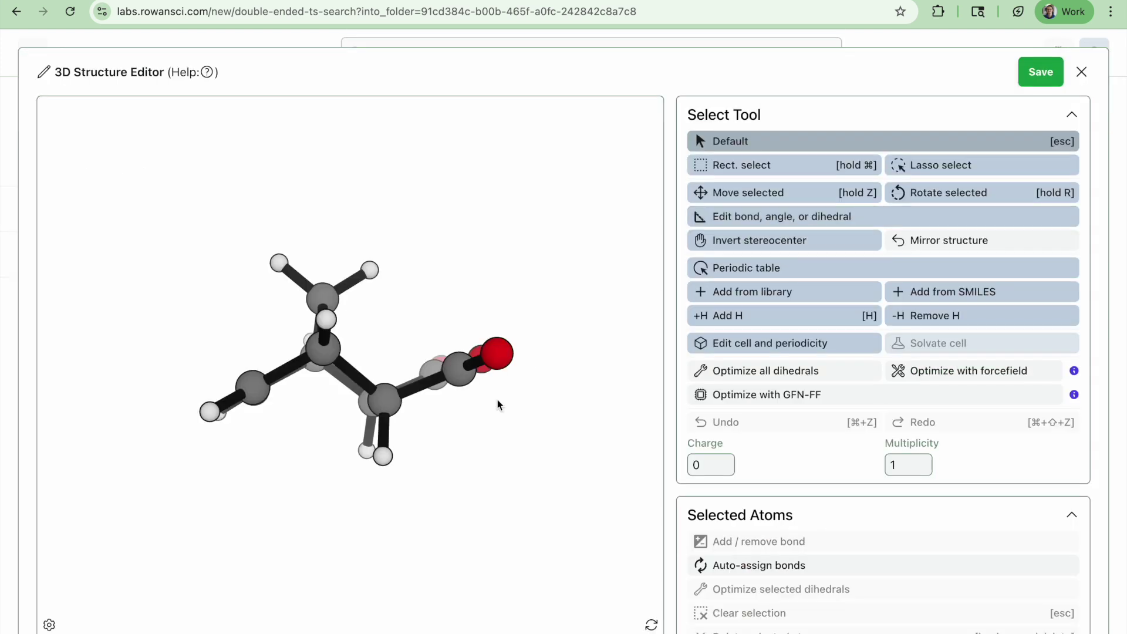
pyautogui.click(342, 380)
pyautogui.click(730, 138)
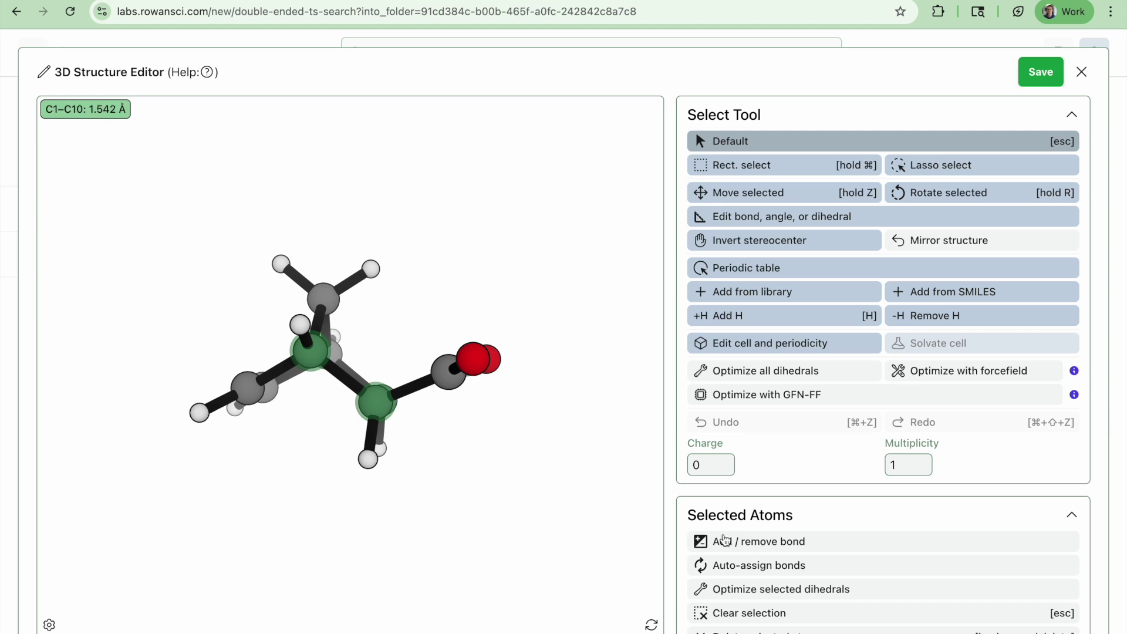
pyautogui.click(726, 539)
# Remove the second linking bond, C7–C8, to separate the reactant into two molecules
pyautogui.moveTo(411, 243); pyautogui.dragTo(353, 283)
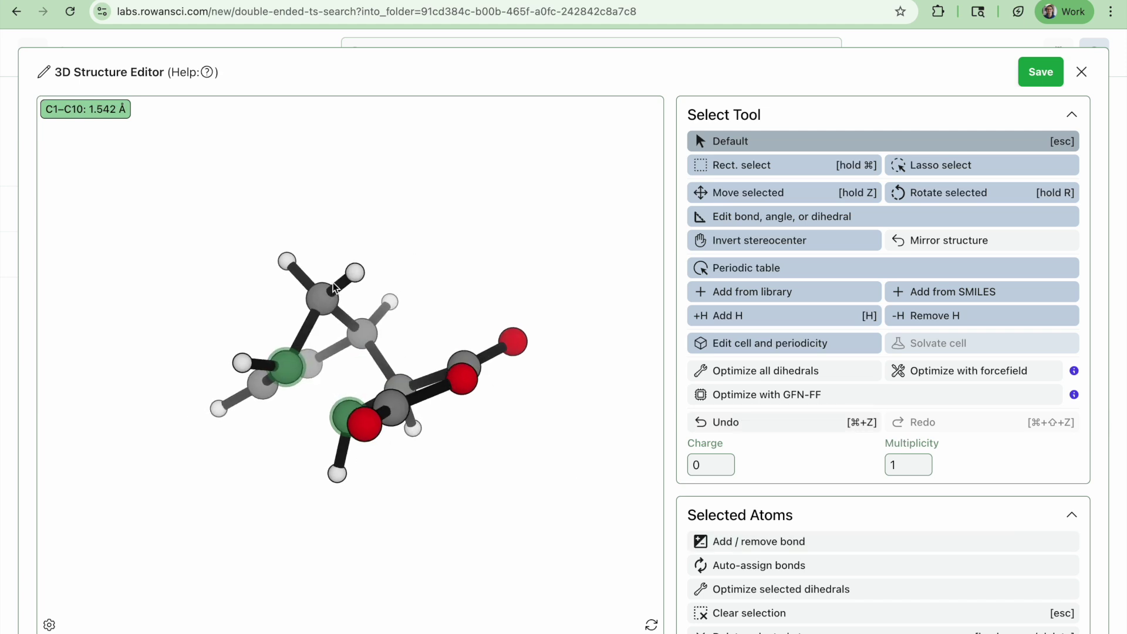
pyautogui.click(507, 246)
pyautogui.click(379, 364)
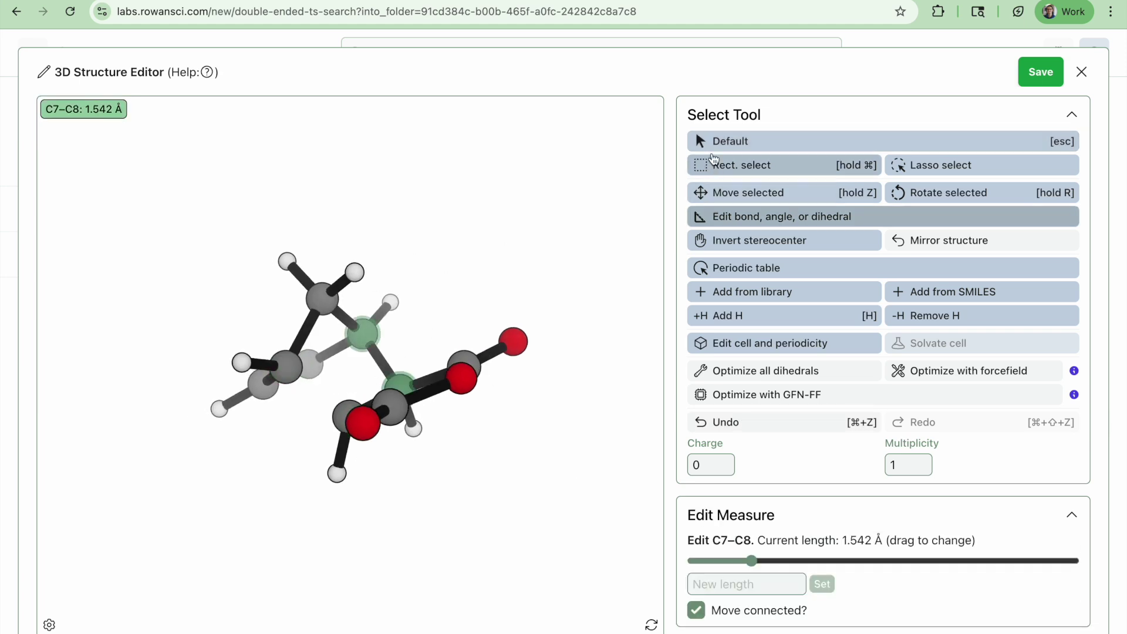
pyautogui.click(729, 141)
pyautogui.click(759, 538)
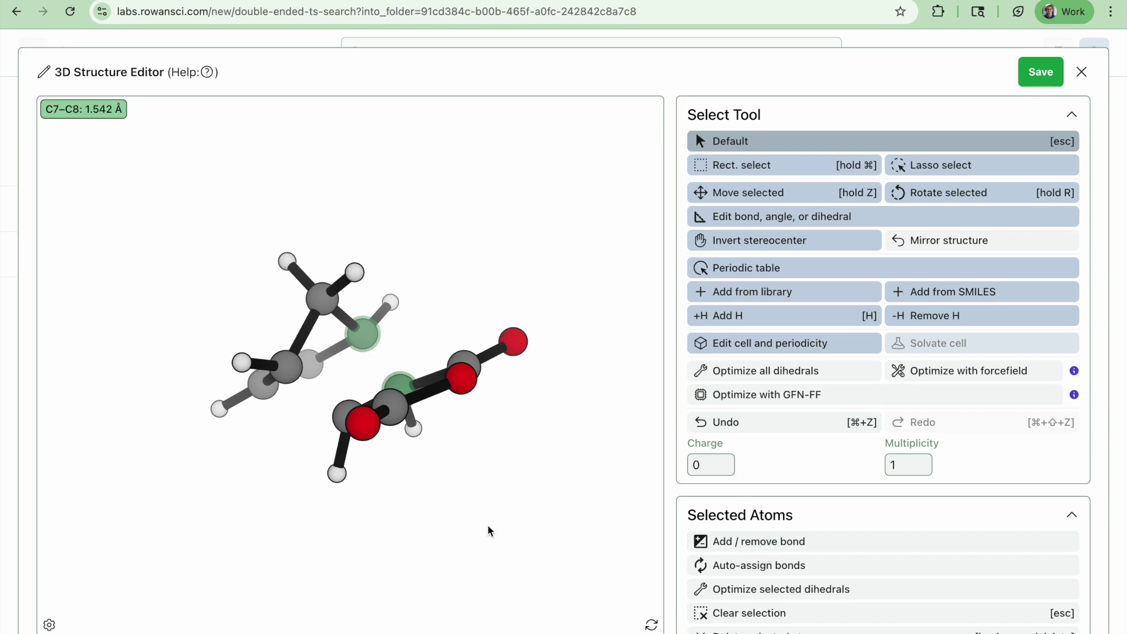
pyautogui.click(486, 526)
# Select the whole maleic anhydride fragment and move it well away from the cyclopentadiene fragment
pyautogui.moveTo(485, 526); pyautogui.dragTo(605, 452)
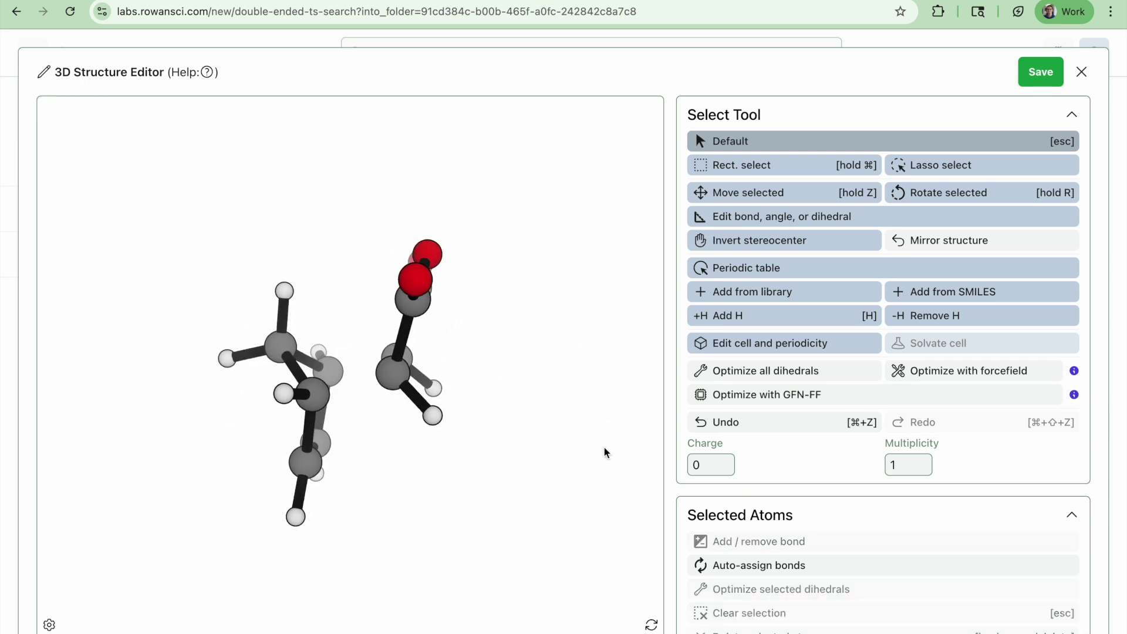
pyautogui.doubleClick(399, 378)
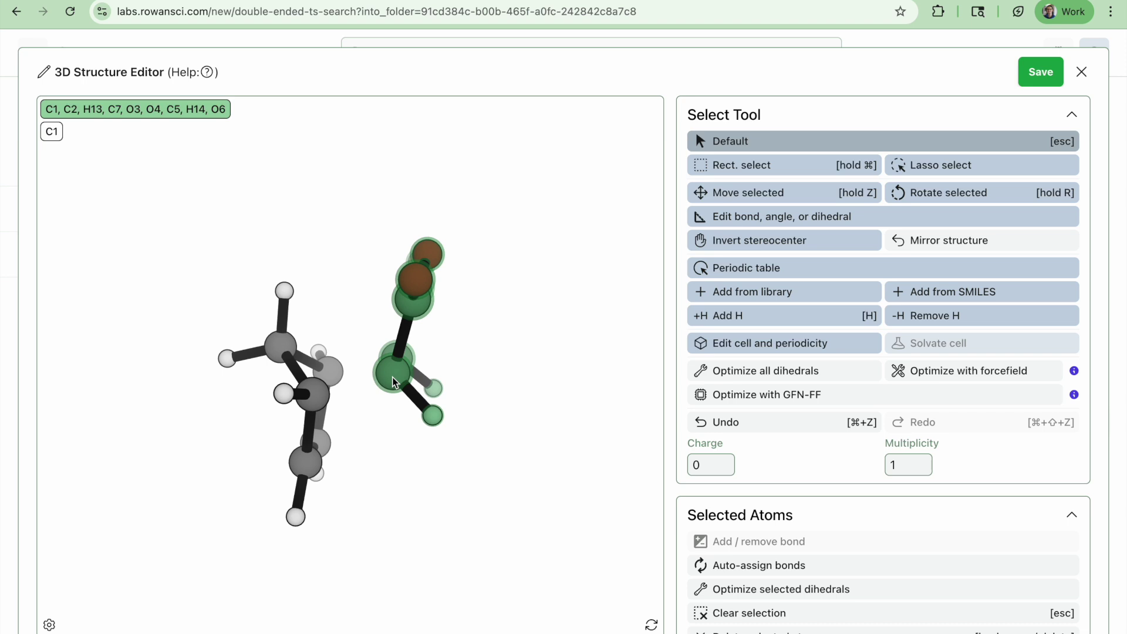
pyautogui.press('z')
pyautogui.moveTo(393, 381); pyautogui.dragTo(445, 460)
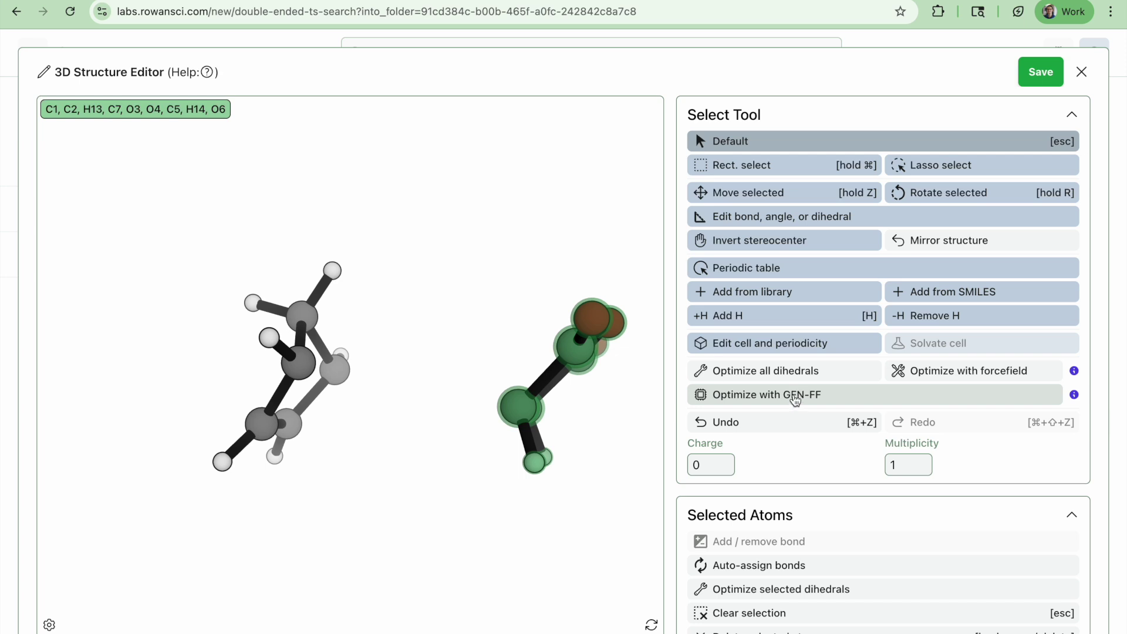
# Optimize the separated reactants with GFN-FF and save the reactant structure
pyautogui.click(795, 400)
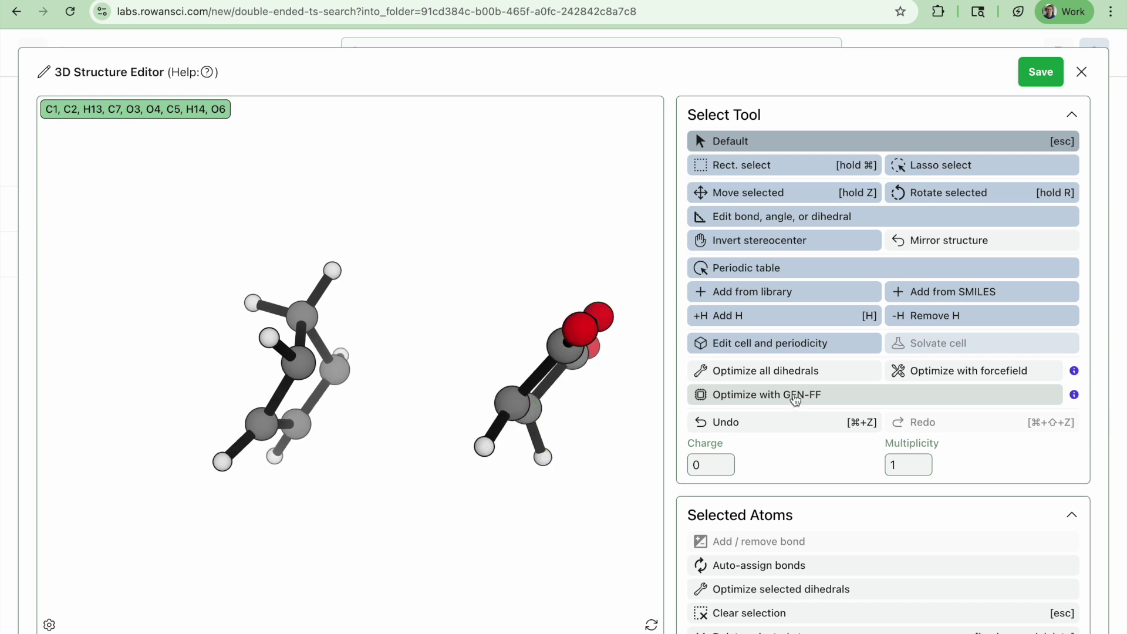
pyautogui.click(361, 141)
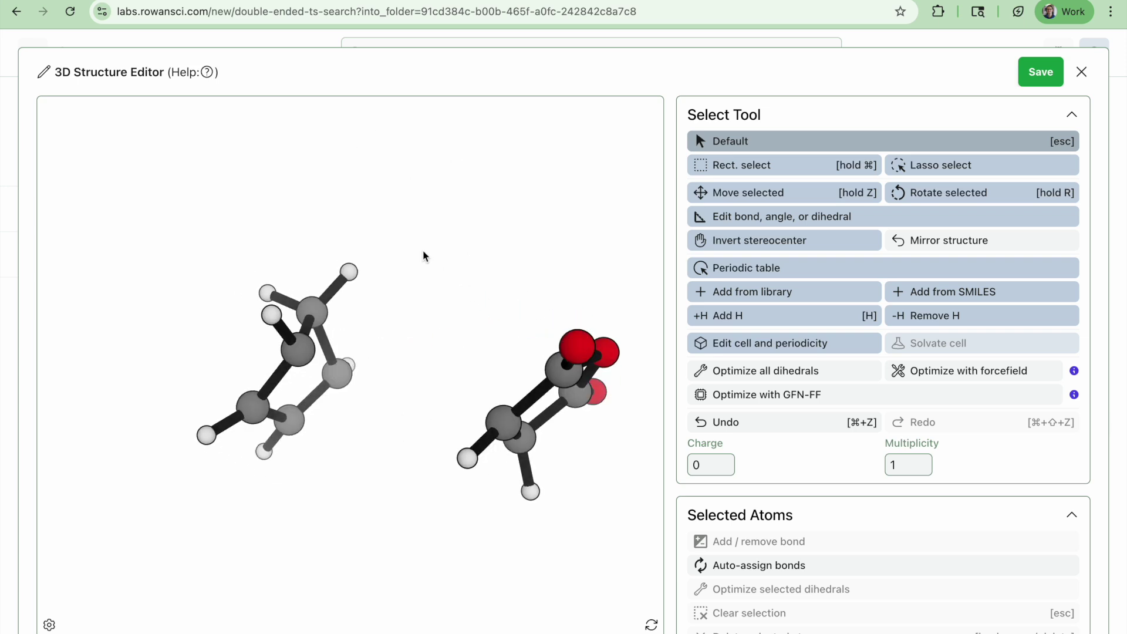
pyautogui.click(1037, 75)
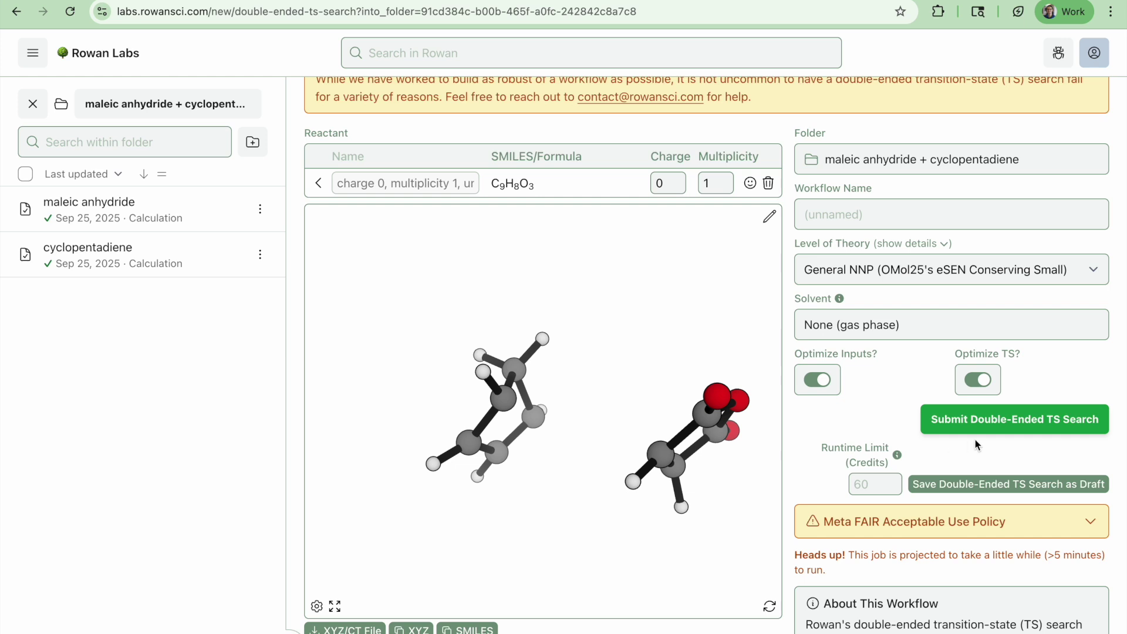
# Name the workflow "double-ended TS search" and set its level of theory to General NNP (UMA Small [OMol])
pyautogui.scroll(2, 977, 444)
pyautogui.click(894, 286)
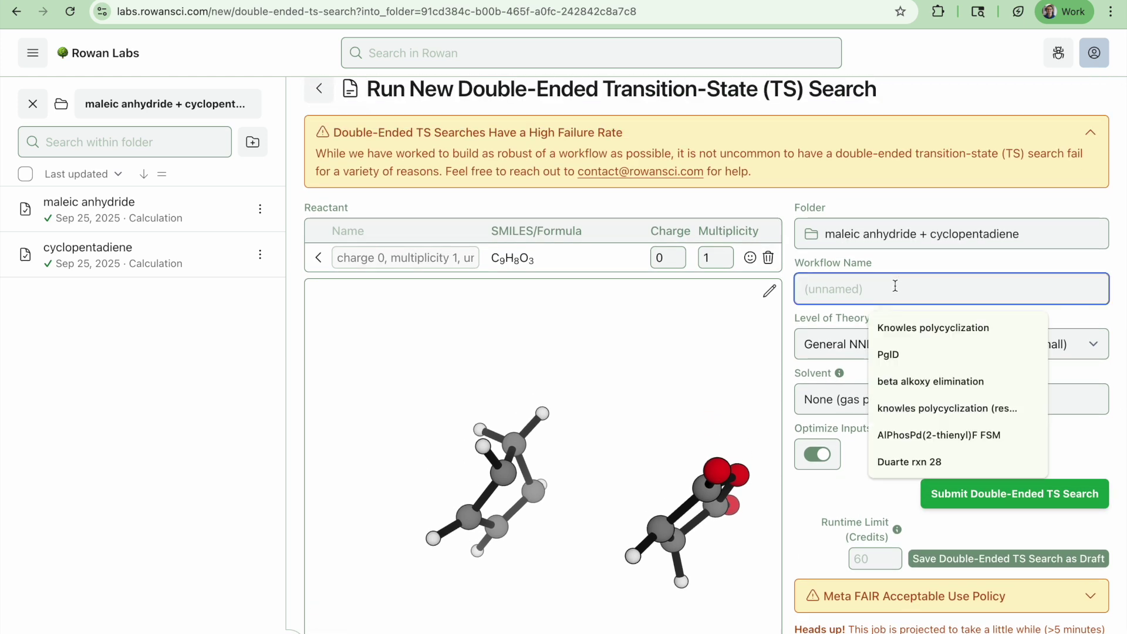
pyautogui.write('double-ended TS search')
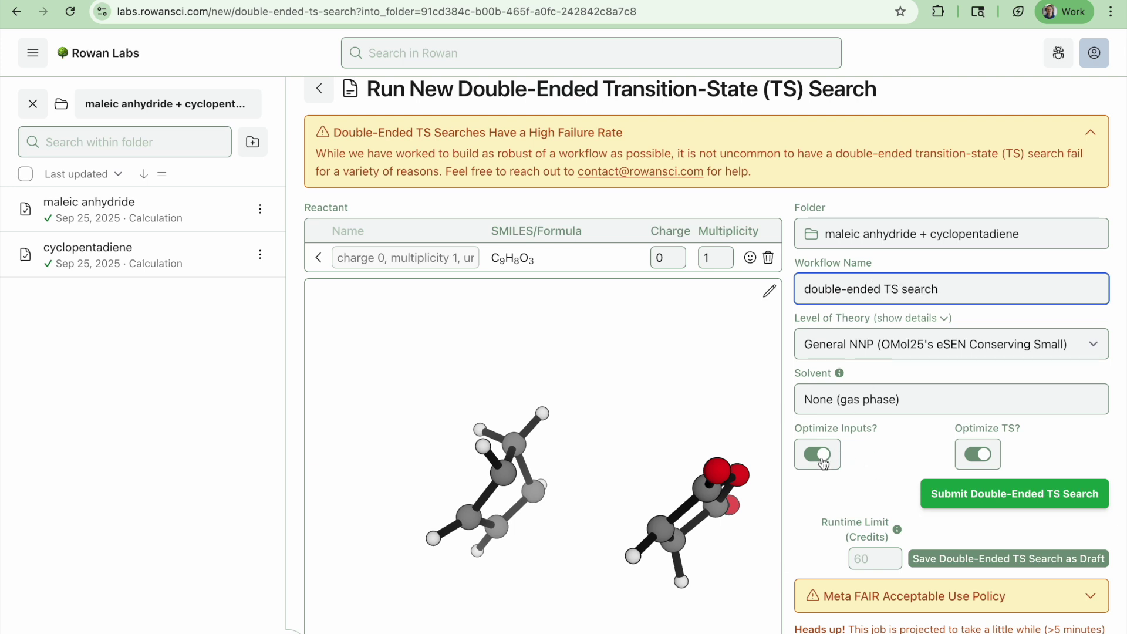
pyautogui.click(960, 344)
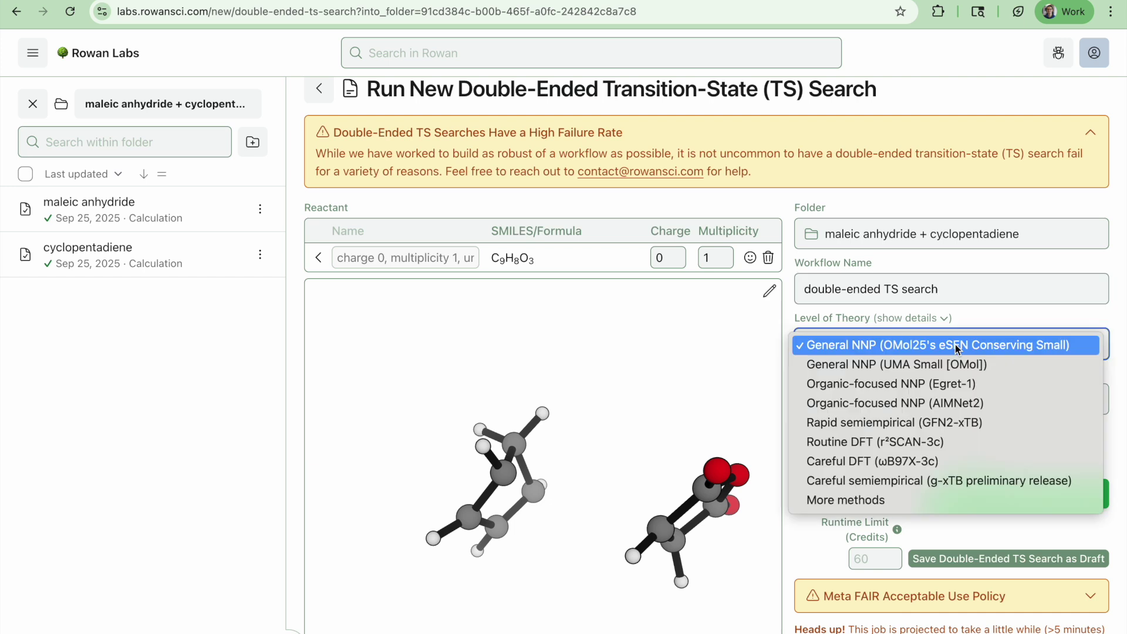
pyautogui.click(951, 368)
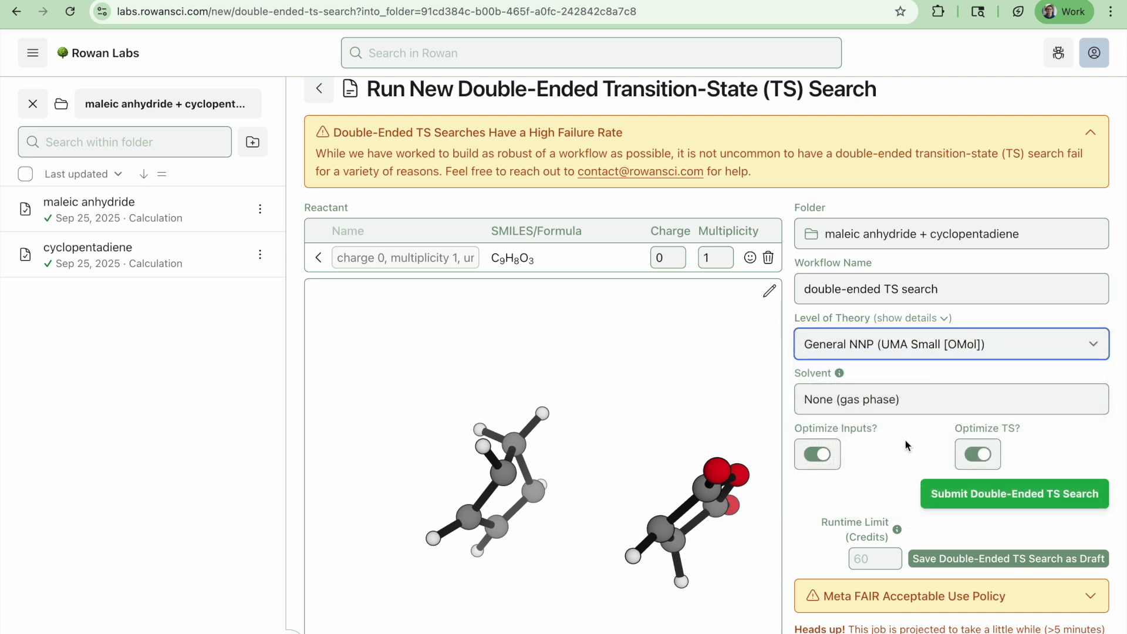
# Review the reactant and product structures and submit the double-ended TS search
pyautogui.scroll(-1, 904, 445)
pyautogui.scroll(-3, 906, 415)
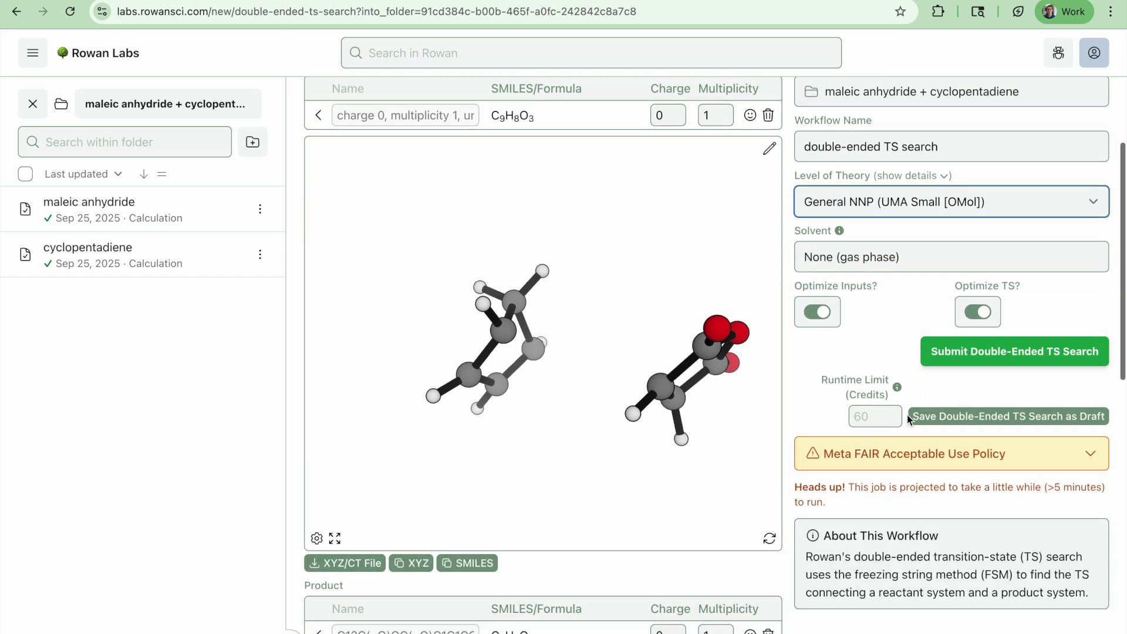
pyautogui.scroll(-3, 915, 477)
pyautogui.scroll(3, 916, 480)
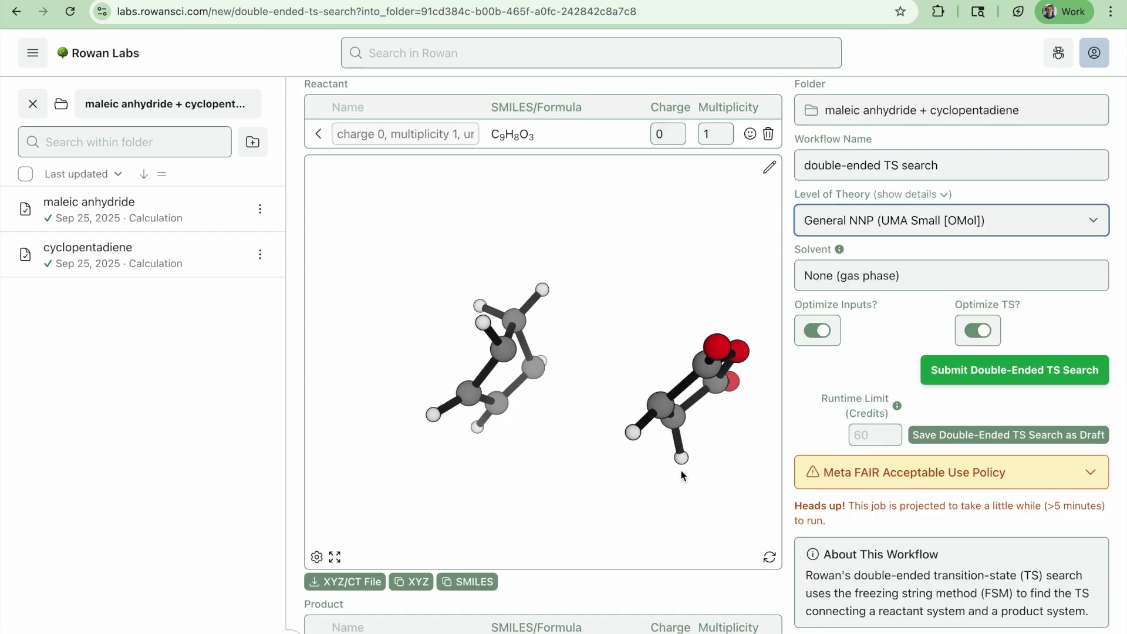
pyautogui.scroll(-8, 998, 482)
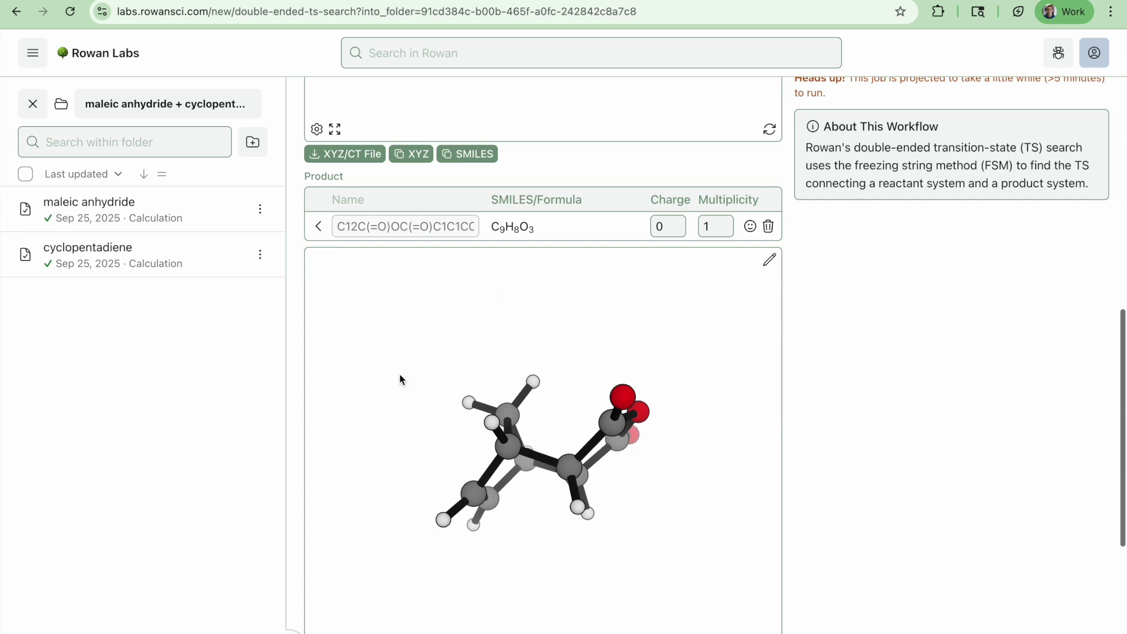
pyautogui.scroll(8, 922, 372)
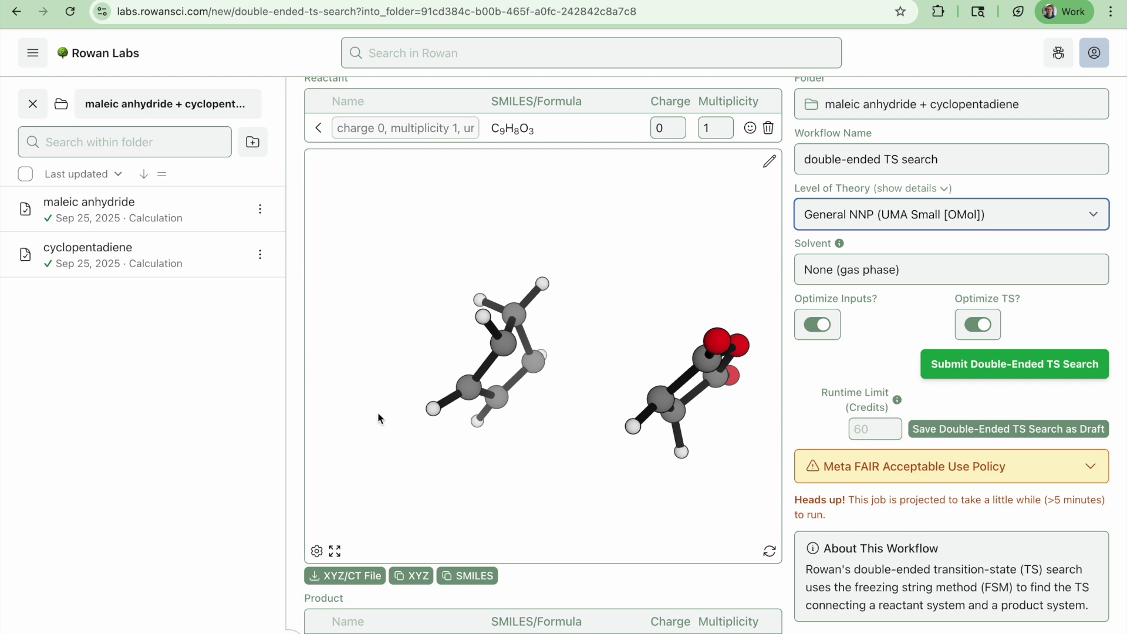
pyautogui.scroll(2, 856, 359)
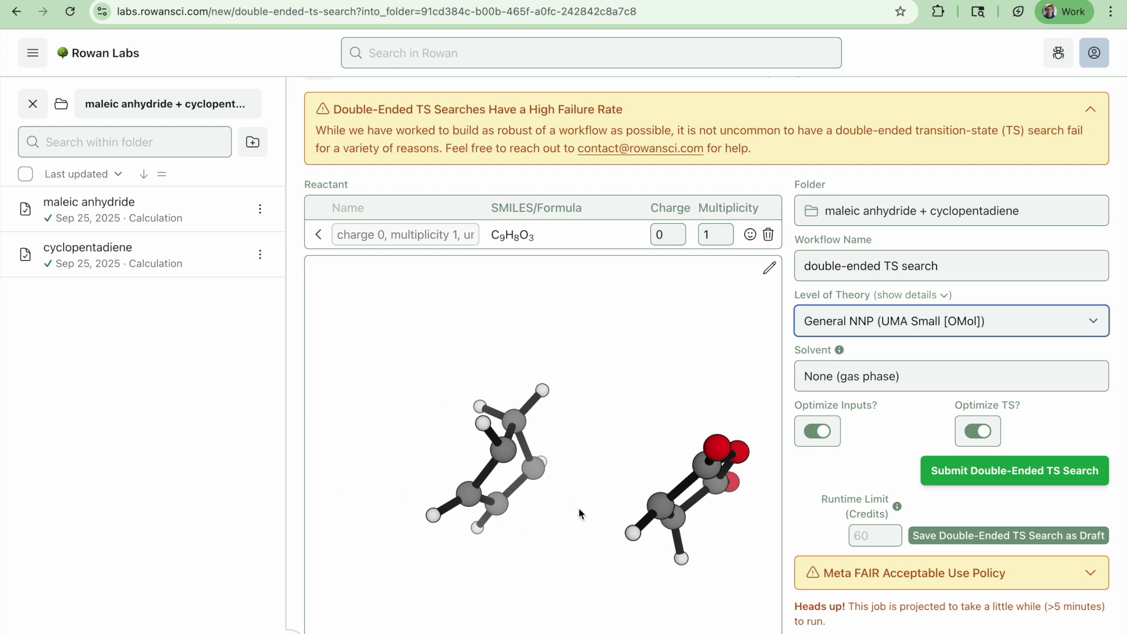
pyautogui.click(996, 473)
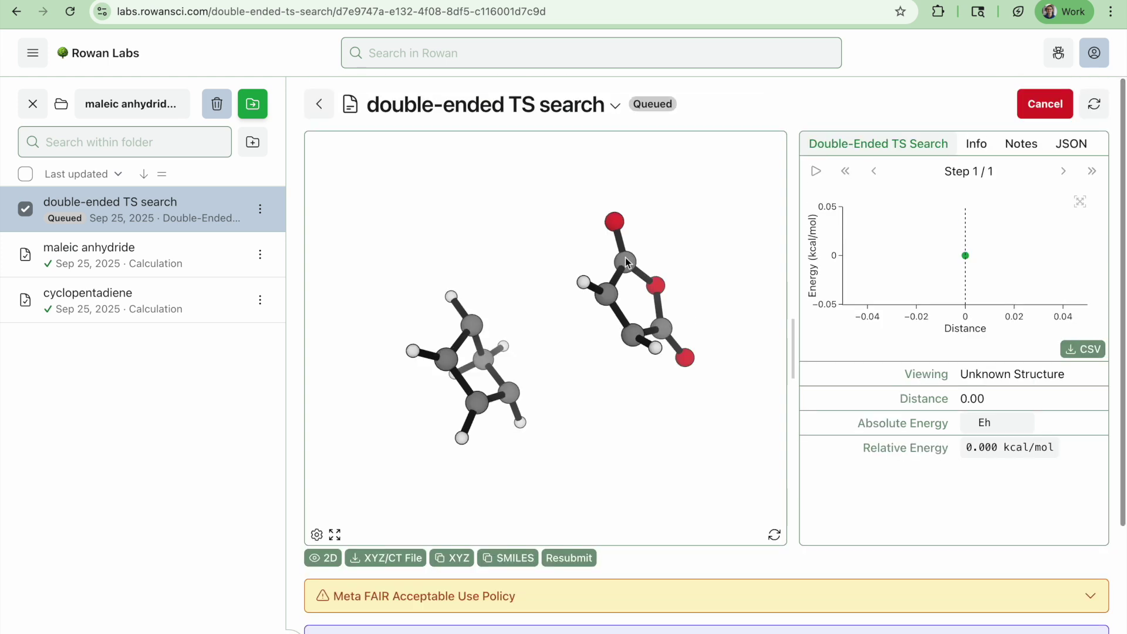
# Examine the optimized geometry and the full list of vibrational frequencies of the cyclopentadiene calculation
pyautogui.click(99, 301)
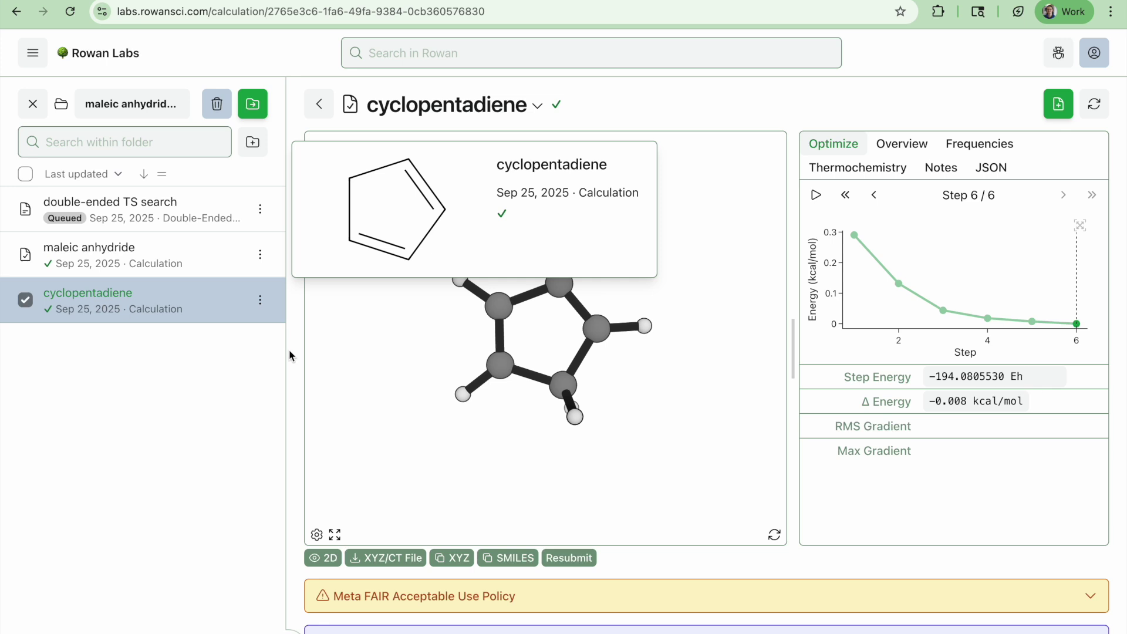
pyautogui.moveTo(692, 433); pyautogui.dragTo(750, 290)
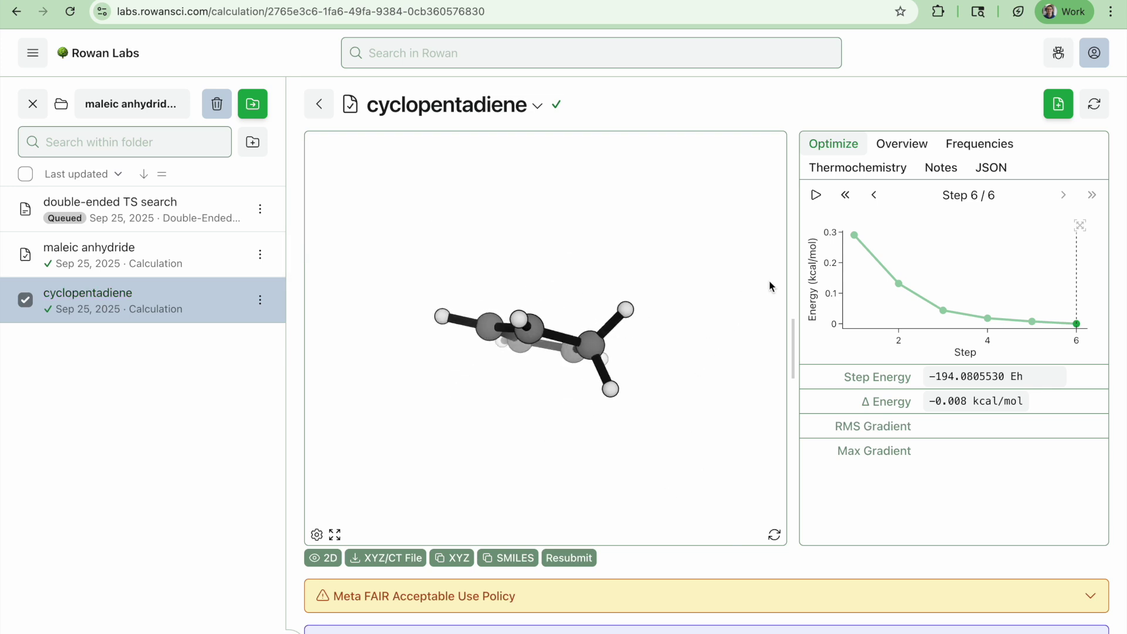
pyautogui.click(977, 145)
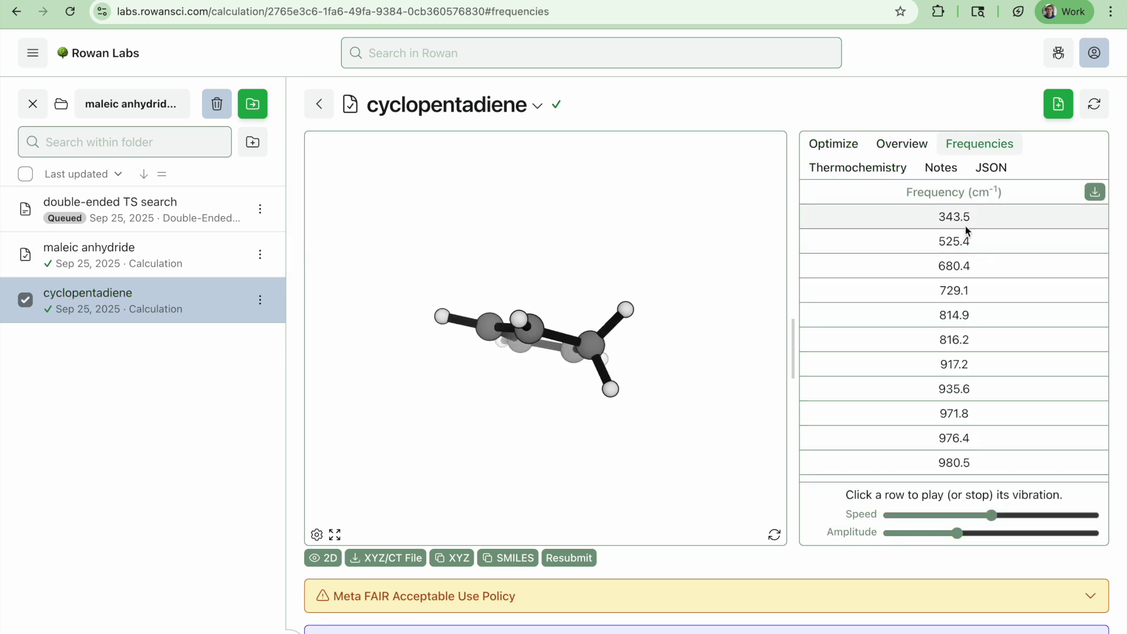
pyautogui.scroll(-6, 883, 314)
pyautogui.scroll(-1, 881, 307)
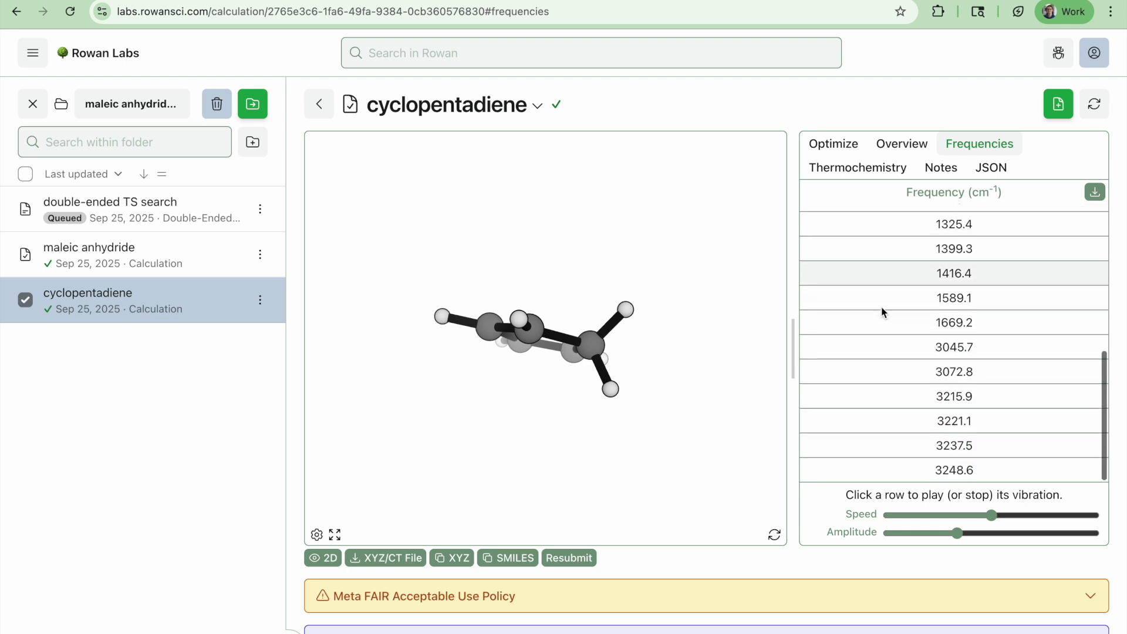
pyautogui.scroll(10, 883, 311)
pyautogui.moveTo(682, 257); pyautogui.dragTo(659, 194)
# Review the vibrational frequencies of the maleic anhydride calculation
pyautogui.click(111, 257)
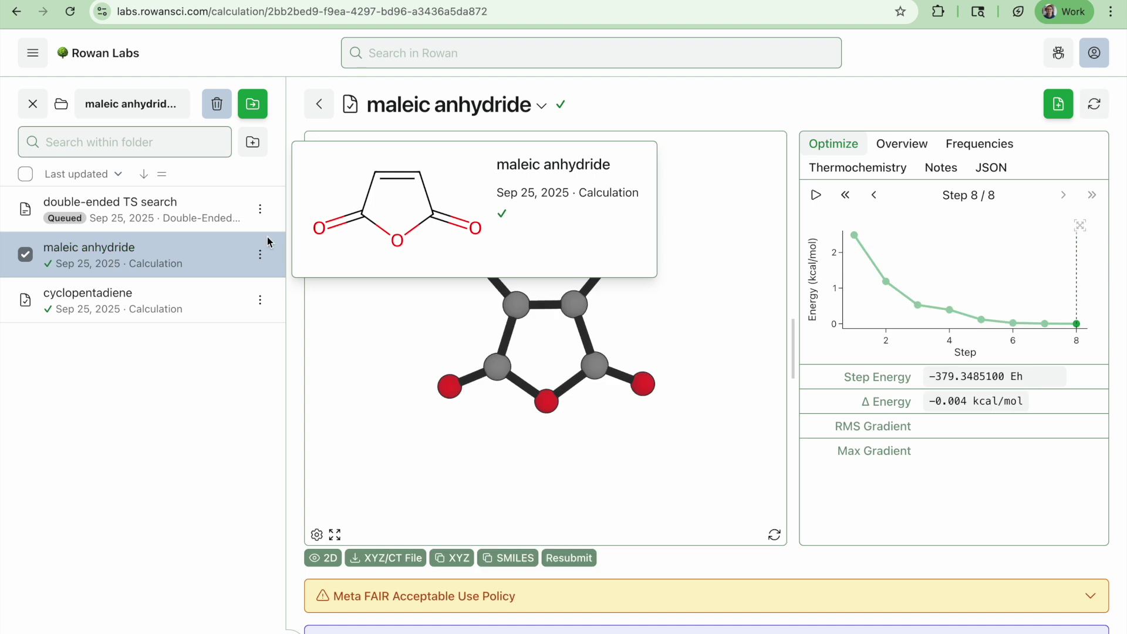
pyautogui.click(968, 147)
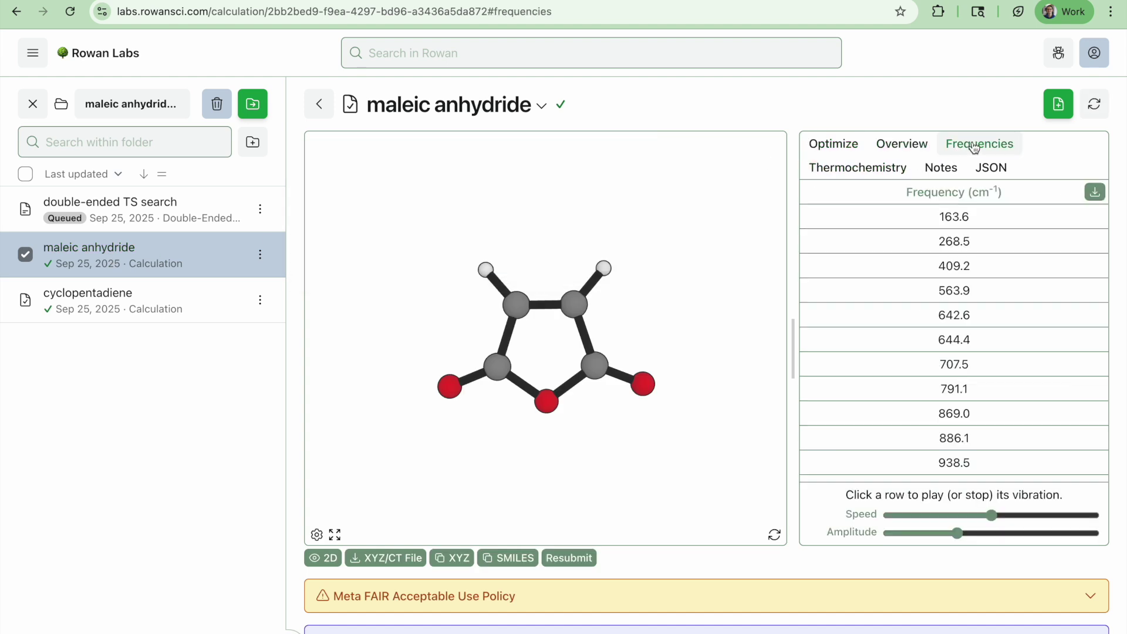
pyautogui.scroll(-3, 1008, 390)
pyautogui.scroll(3, 1008, 389)
# Examine the cyclopentadiene calculation's thermochemistry, comparing its energy values with the optimization data
pyautogui.click(120, 296)
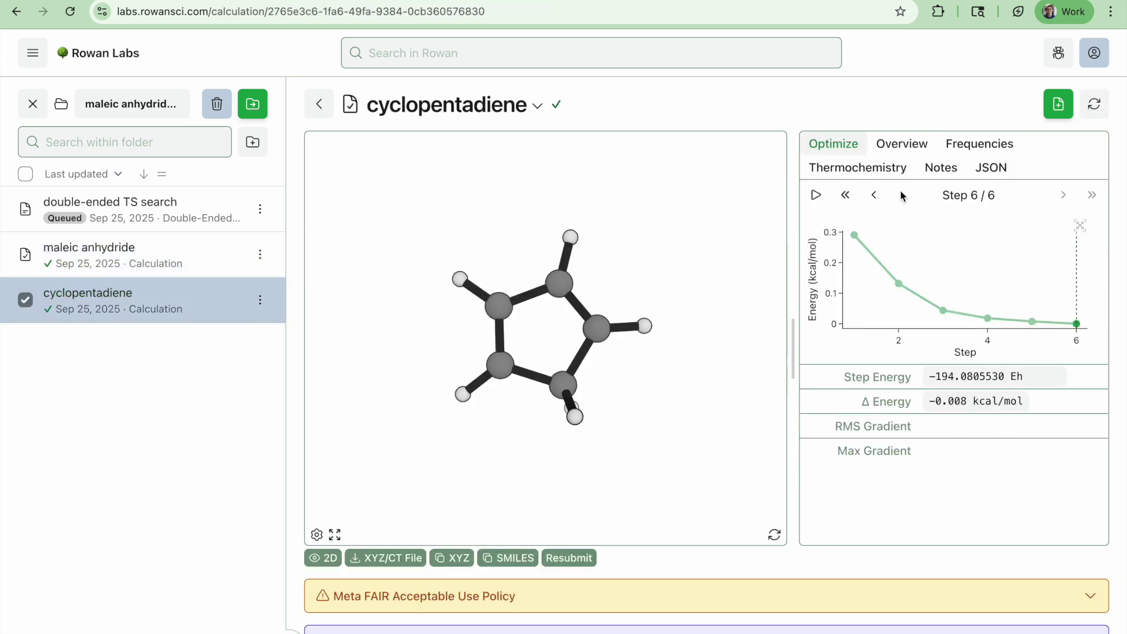
pyautogui.click(872, 172)
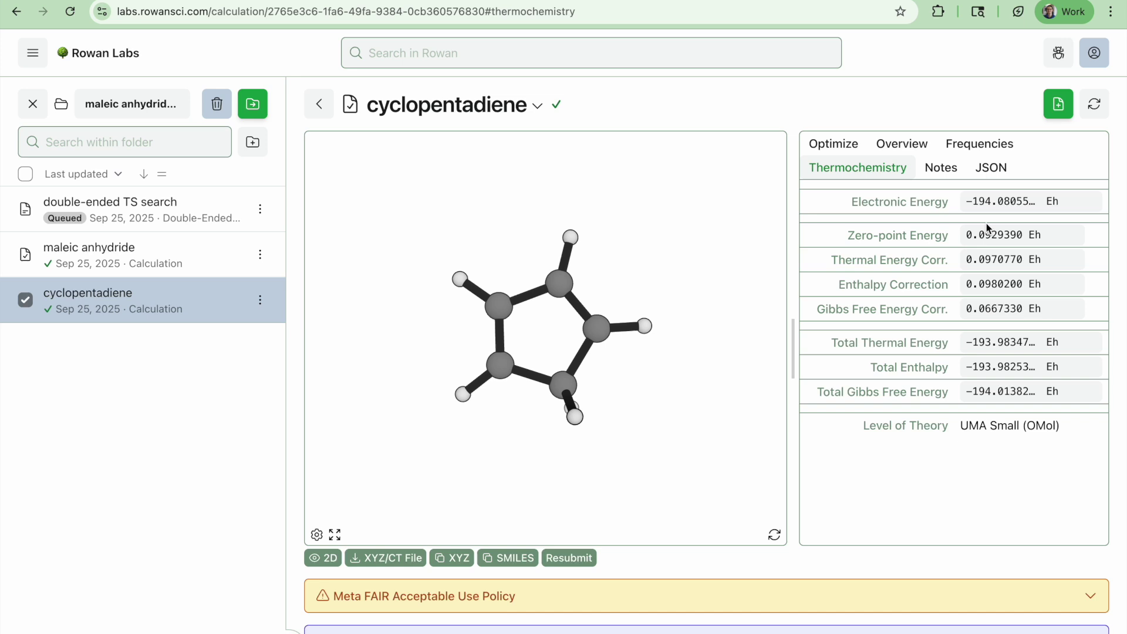
pyautogui.tripleClick(923, 202)
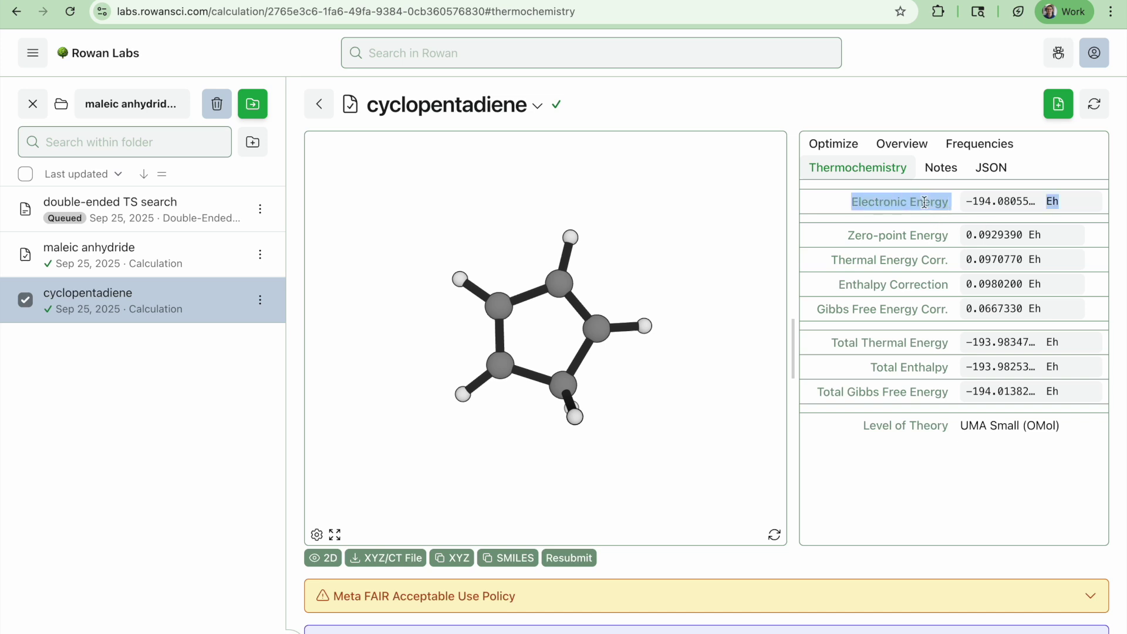
pyautogui.click(923, 202)
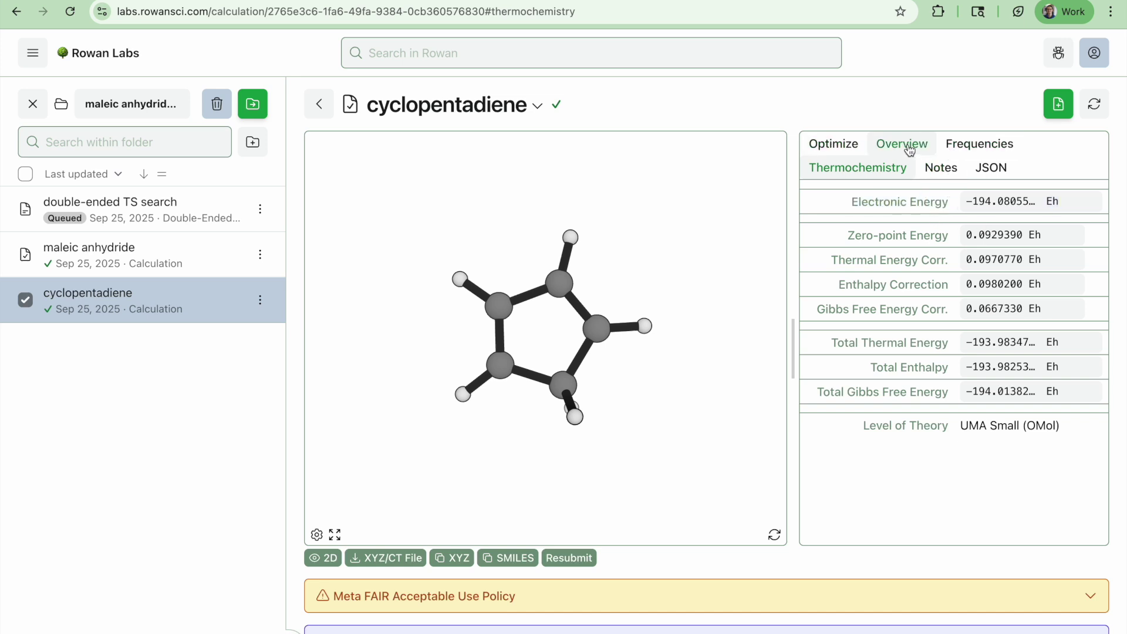
pyautogui.click(830, 145)
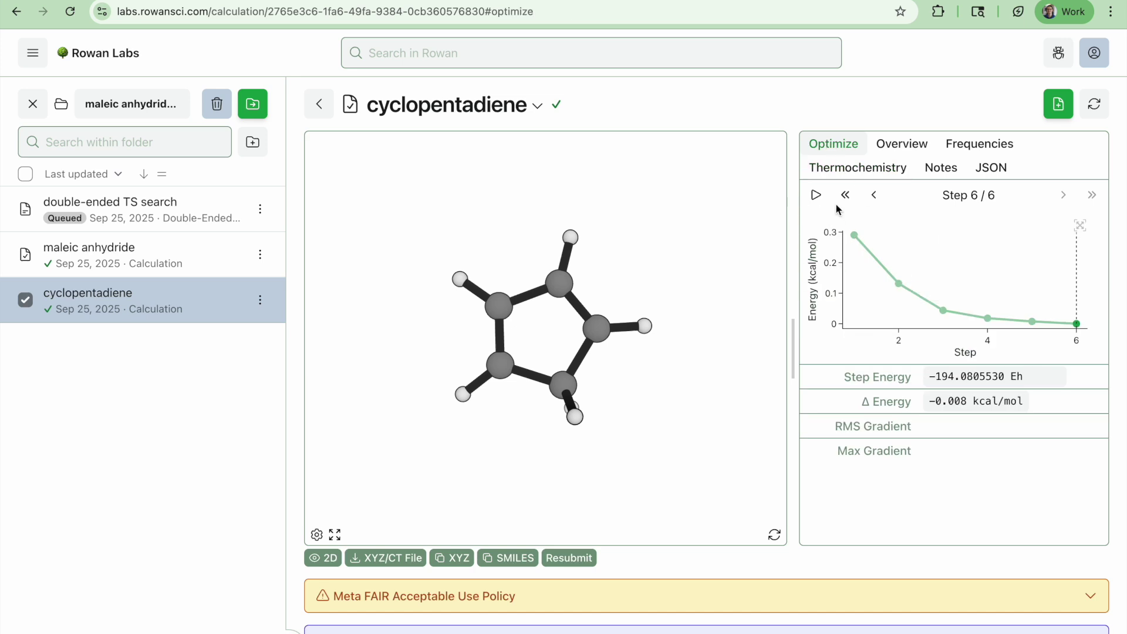
pyautogui.click(840, 169)
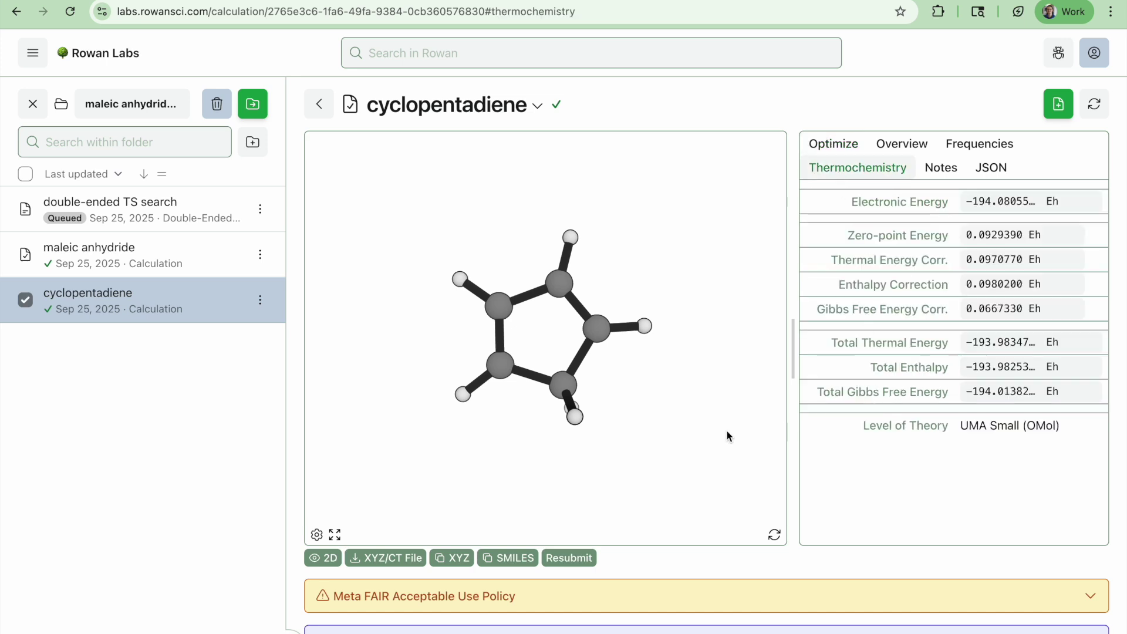
pyautogui.moveTo(726, 432); pyautogui.dragTo(728, 423)
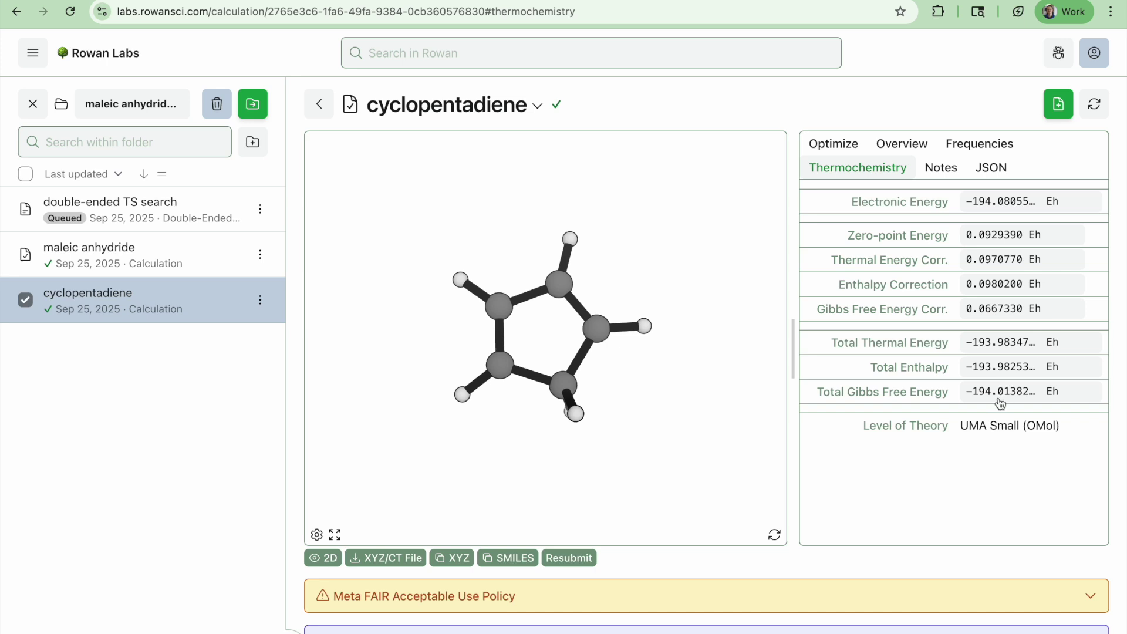
# Switch to the Diels–Alder Reaction spreadsheet in Google Sheets and enter the header "cyclopentadiene" in cell A1
pyautogui.hotkey('ctrl', 'Tab')
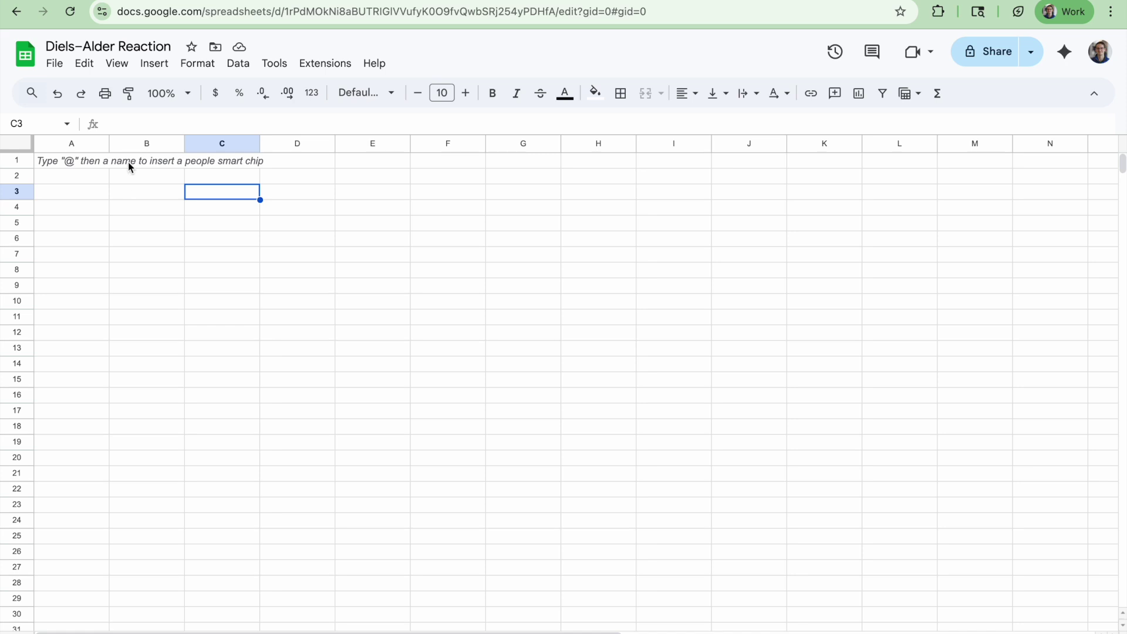
pyautogui.hotkey('ctrl', 'shift', 'Tab')
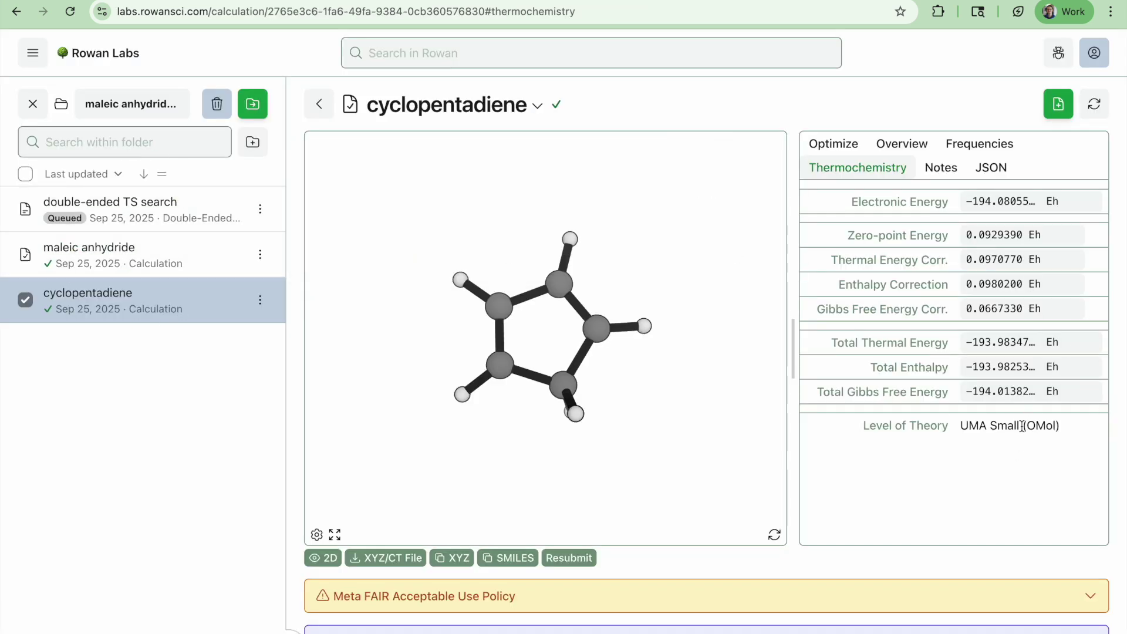
pyautogui.hotkey('ctrl', 'Tab')
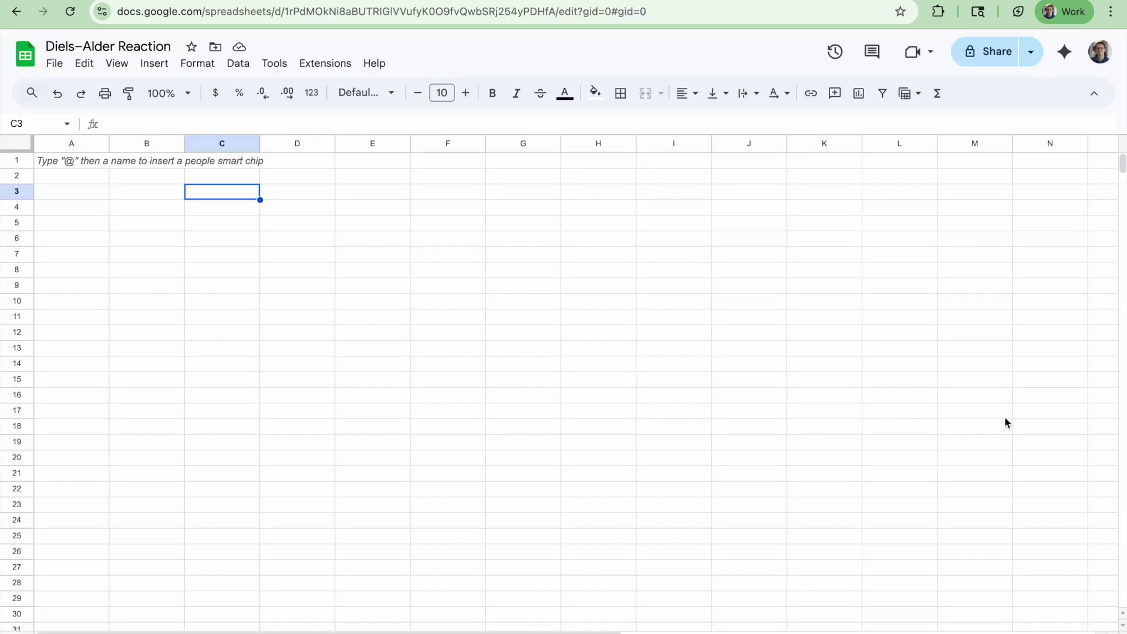
pyautogui.click(129, 156)
pyautogui.press('Left')
pyautogui.press('Right')
pyautogui.press('Down')
pyautogui.press('Left')
pyautogui.press('Up')
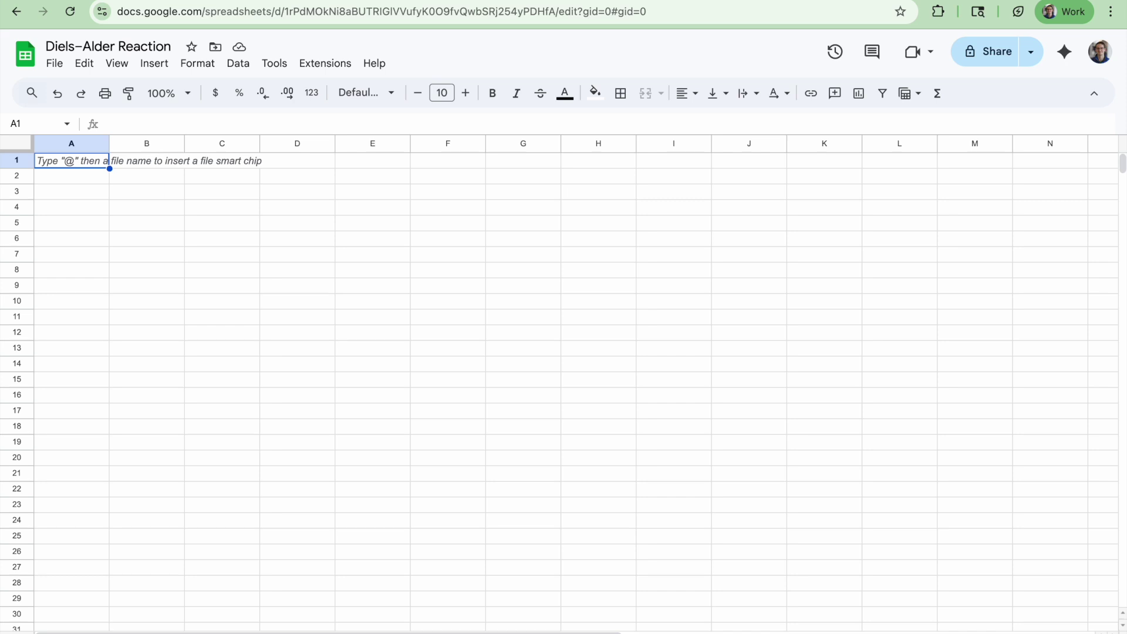
pyautogui.write('cyclopentadi')
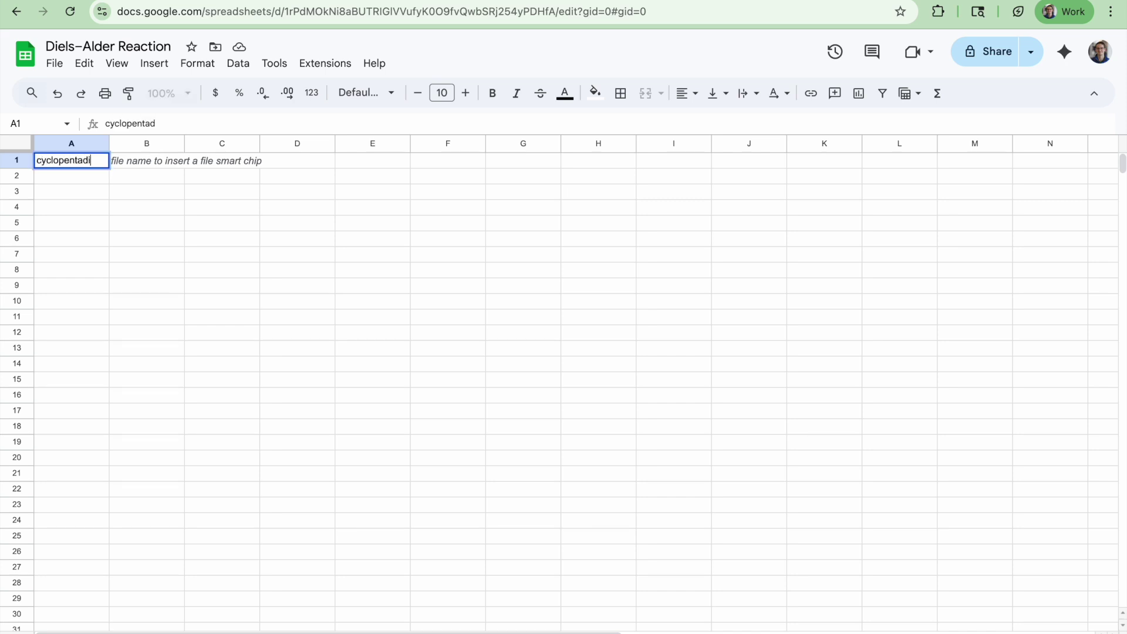
pyautogui.write('enen')
pyautogui.press('Tab')
# Enter the headers "maleic anhydride" in B1 and "TS" in C1
pyautogui.write('malei')
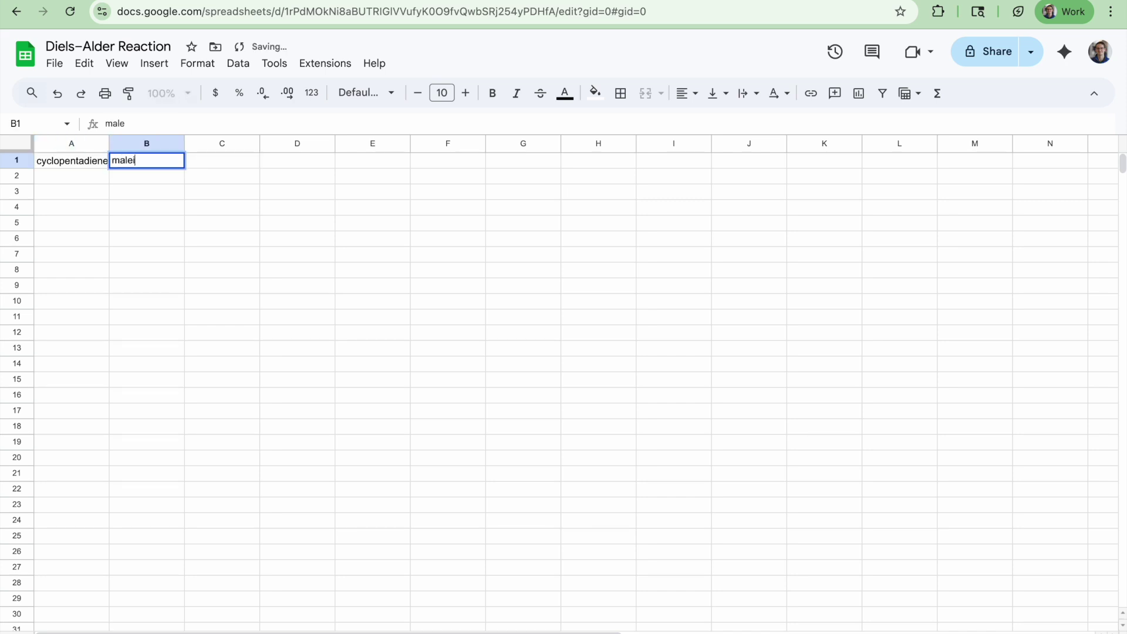
pyautogui.write('c anhydride')
pyautogui.press('Tab')
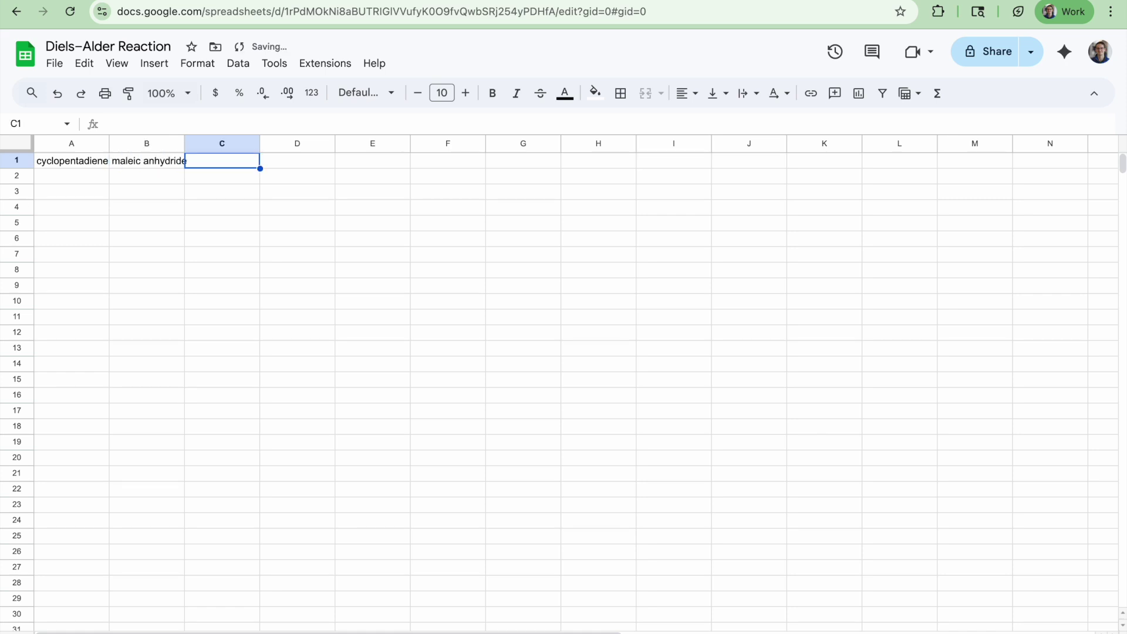
pyautogui.write('TS')
pyautogui.press('Return')
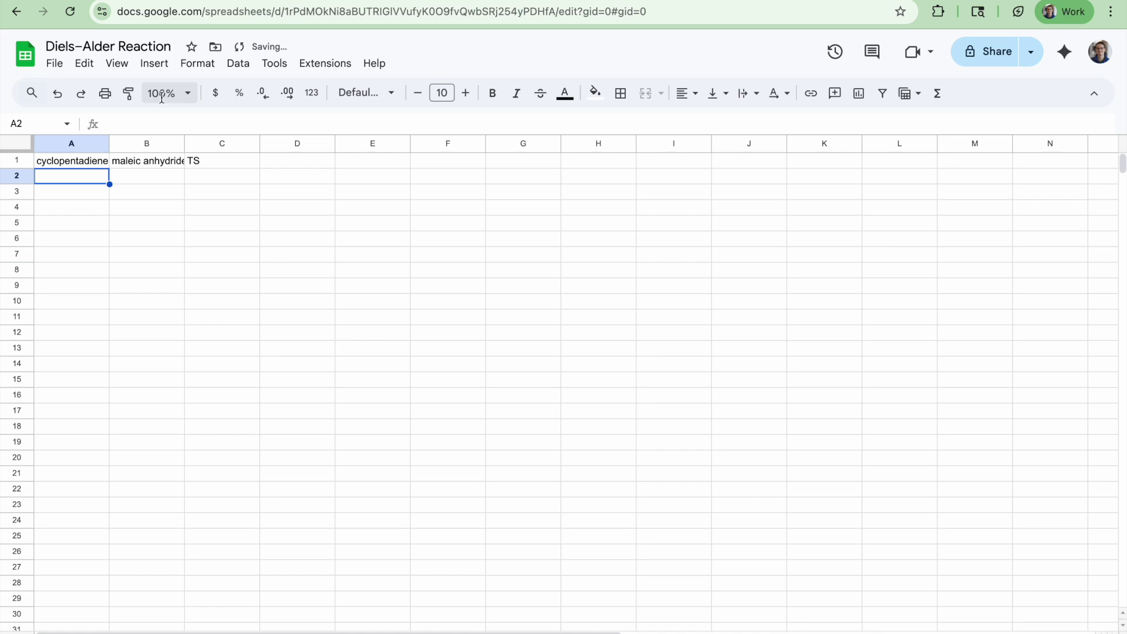
# Set the sheet zoom to 150% and widen columns A and B to fit their headers
pyautogui.click(187, 93)
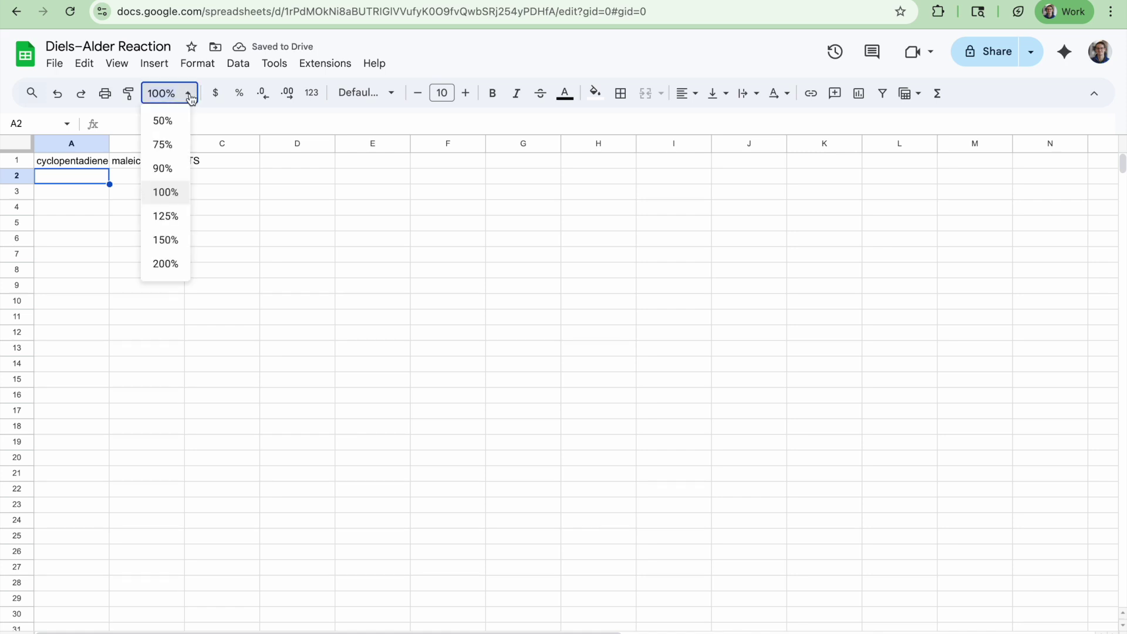
pyautogui.click(168, 239)
pyautogui.moveTo(164, 147); pyautogui.dragTo(219, 149)
pyautogui.moveTo(333, 147); pyautogui.dragTo(417, 147)
# Insert an empty column before the cyclopentadiene column for row labels
pyautogui.click(126, 146)
pyautogui.rightClick(126, 146)
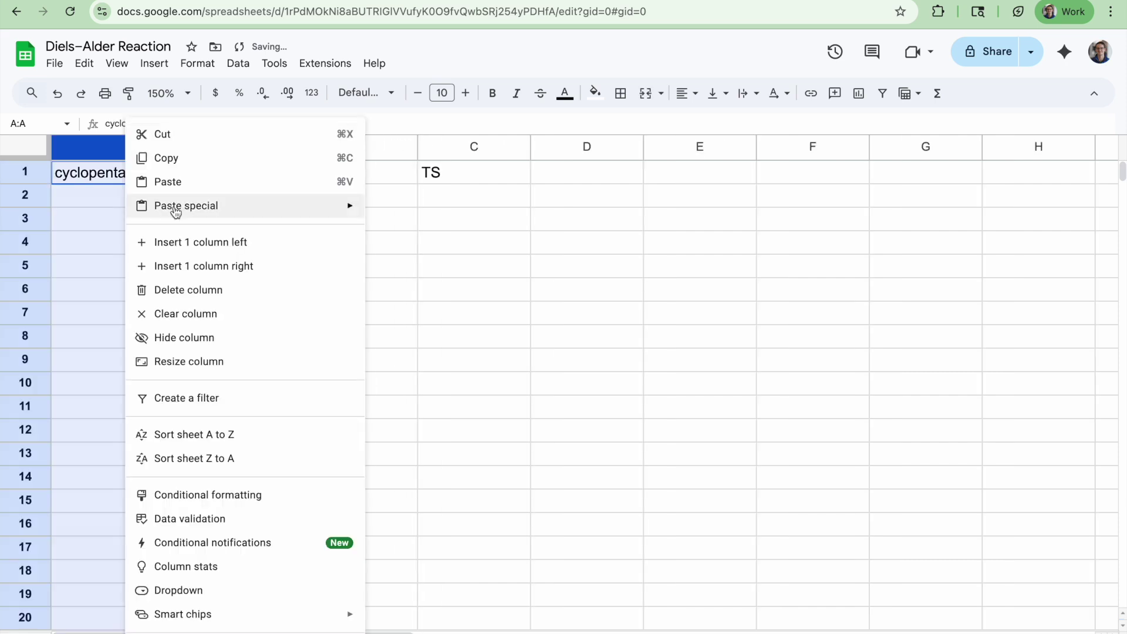
pyautogui.click(196, 241)
# Enter the row labels E, H and G in cells A3 to A5
pyautogui.click(131, 169)
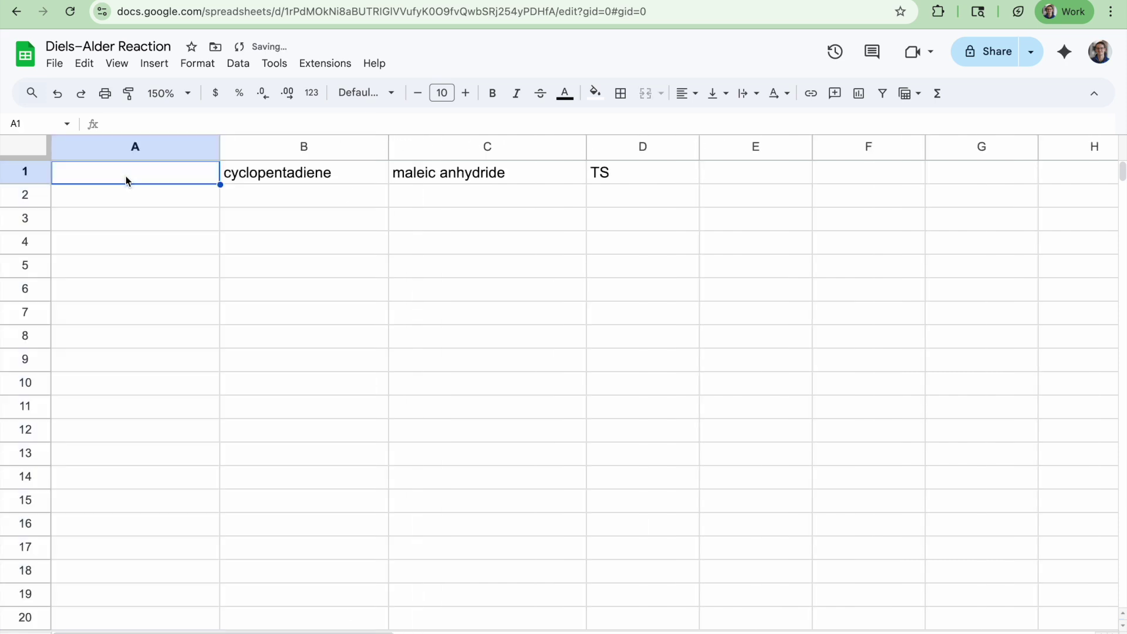
pyautogui.click(100, 206)
pyautogui.press('Down')
pyautogui.write('E')
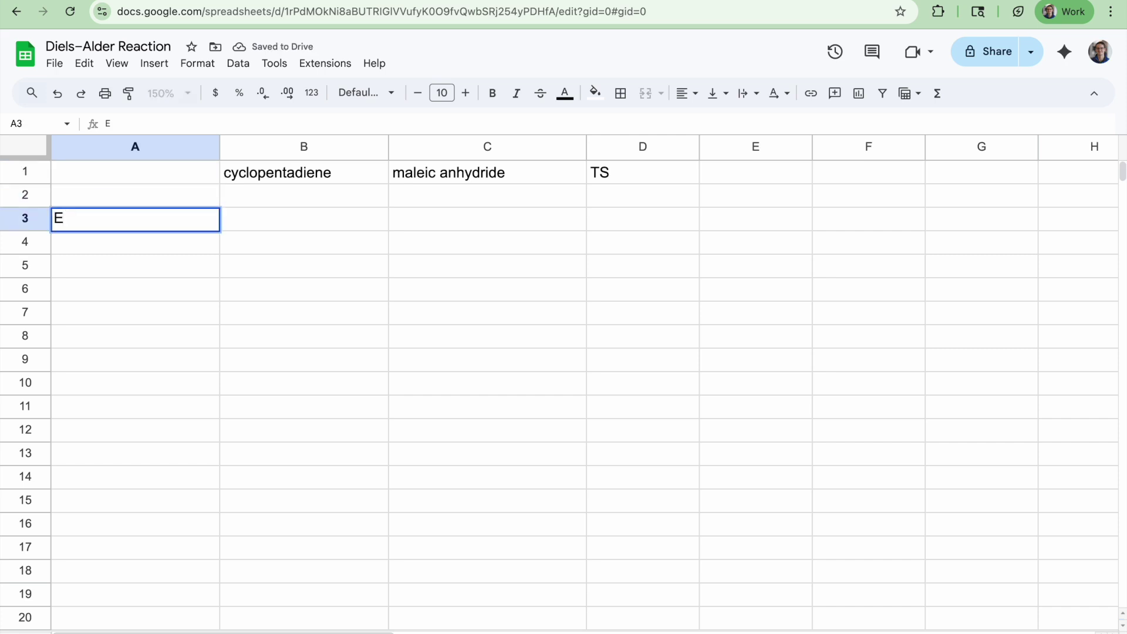
pyautogui.press('Return')
pyautogui.write('H')
pyautogui.press('Return')
pyautogui.write('G')
pyautogui.press('Return')
# Copy cyclopentadiene's electronic energy from Rowan's thermochemistry results into cell B3 of the spreadsheet as -194.080553
pyautogui.press('Right')
pyautogui.press('Right')
pyautogui.press('Up')
pyautogui.press('Up')
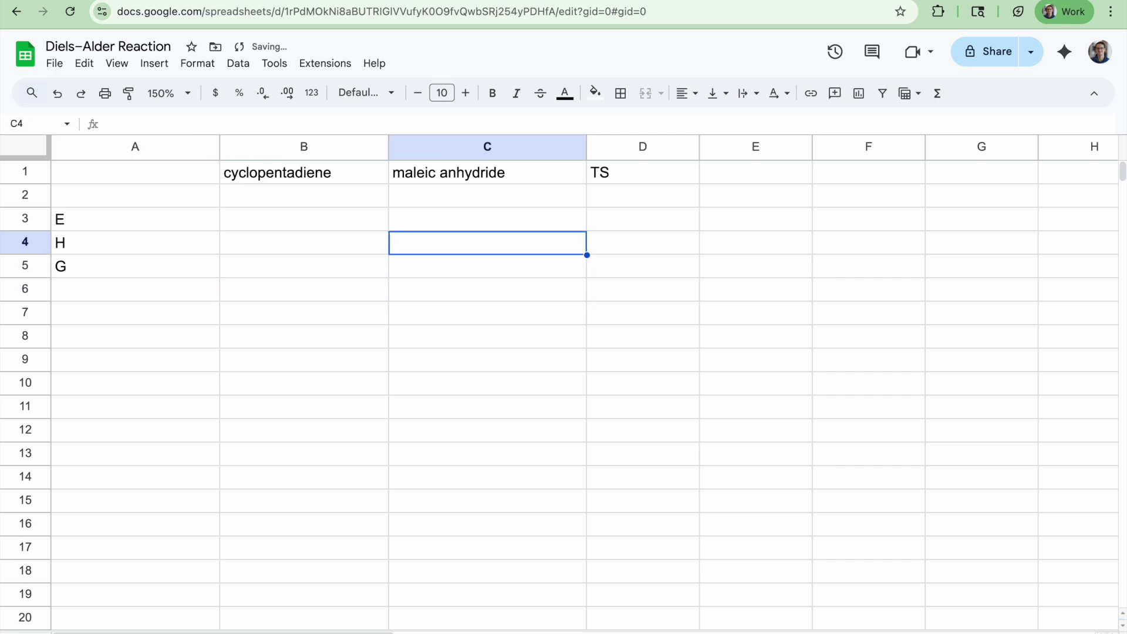
pyautogui.press('Left')
pyautogui.hotkey('ctrl', 'Tab')
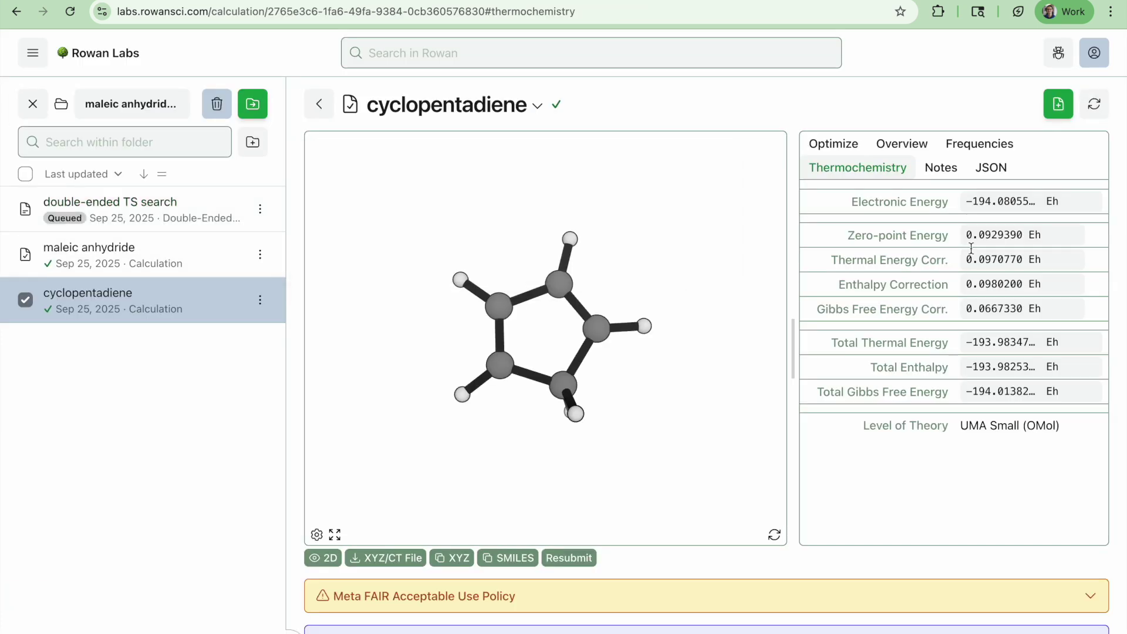
pyautogui.click(1021, 210)
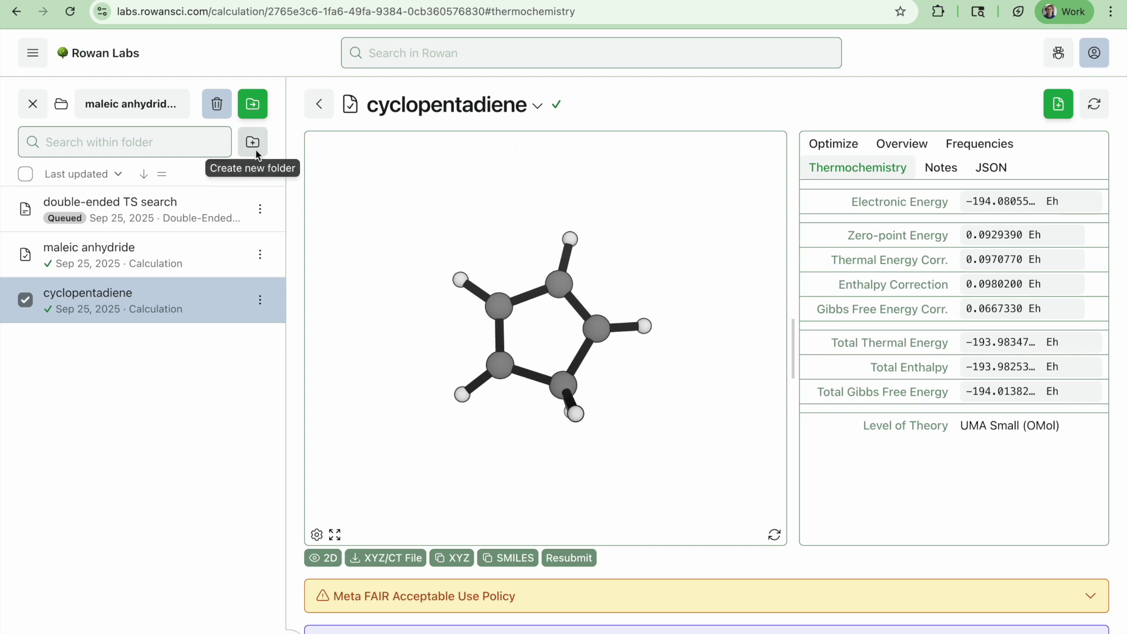
pyautogui.hotkey('ctrl', 'shift', 'Tab')
pyautogui.click(265, 211)
pyautogui.write('-194.080553')
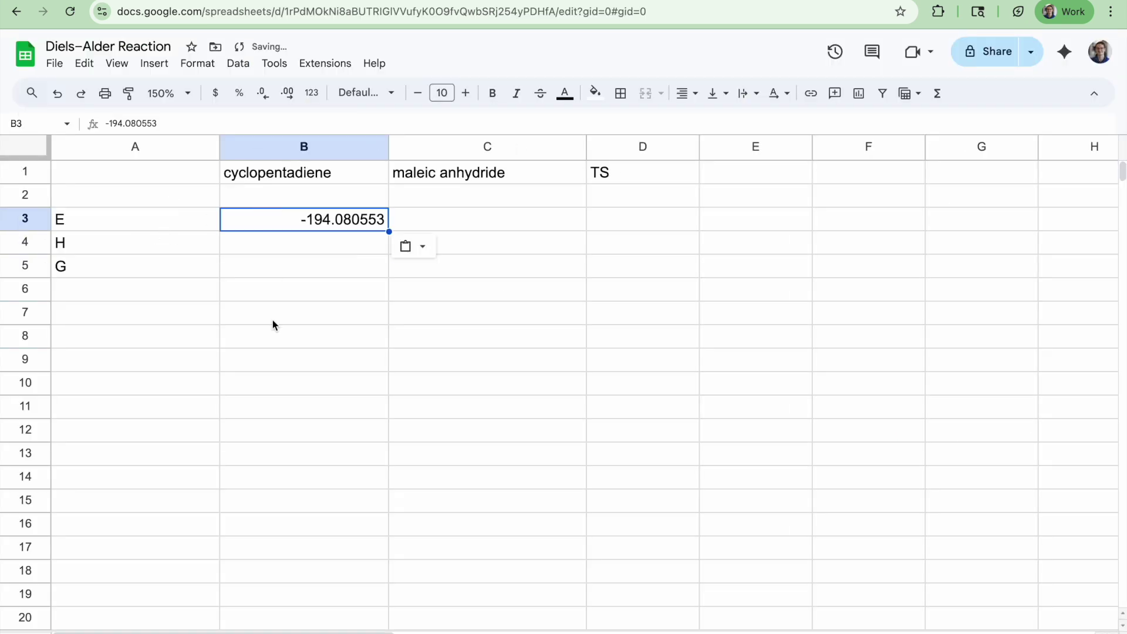
# Copy cyclopentadiene's total enthalpy from Rowan into cell B4 of the spreadsheet as -193.982533
pyautogui.hotkey('ctrl', 'Tab')
pyautogui.click(1019, 376)
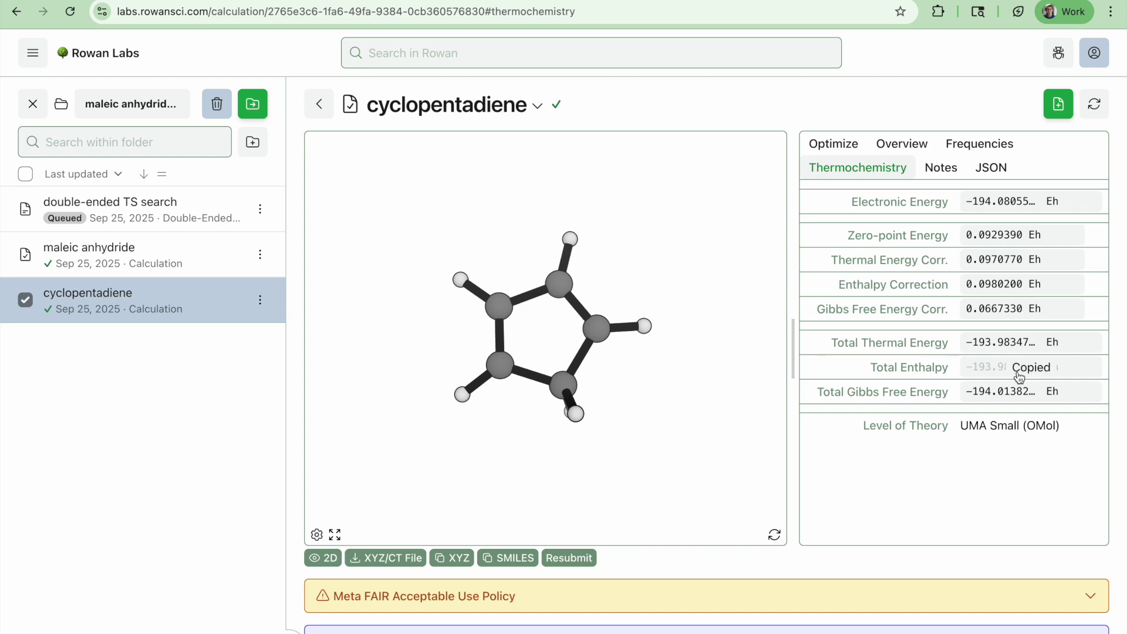
pyautogui.hotkey('ctrl', 'shift', 'Tab')
pyautogui.press('Up')
pyautogui.press('Down')
pyautogui.press('Down')
pyautogui.write('-193.982533')
# Copy cyclopentadiene's total Gibbs free energy from Rowan into cell B5 of the spreadsheet as -194.01382
pyautogui.hotkey('ctrl', 'Tab')
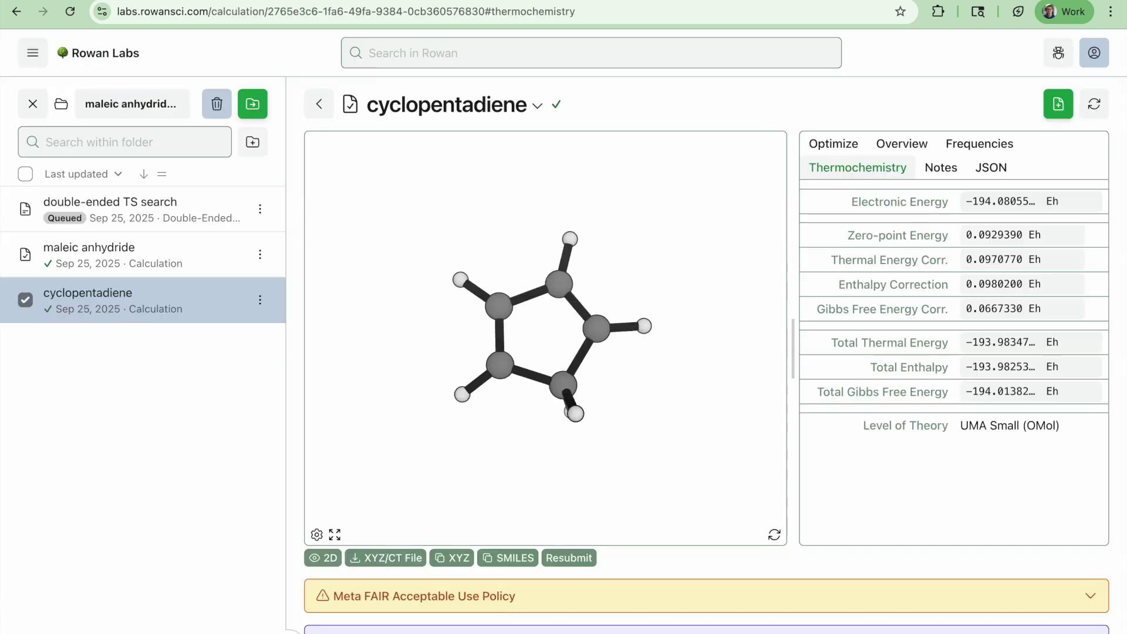
pyautogui.click(997, 393)
pyautogui.hotkey('ctrl', 'shift', 'Tab')
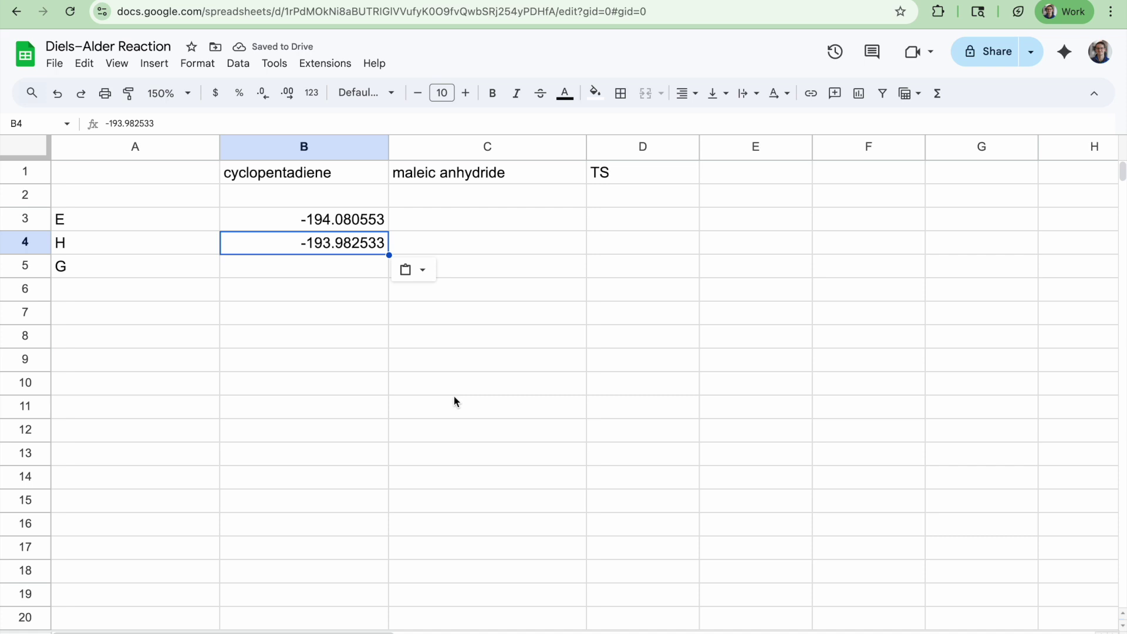
pyautogui.press('Down')
pyautogui.write('-194.01382')
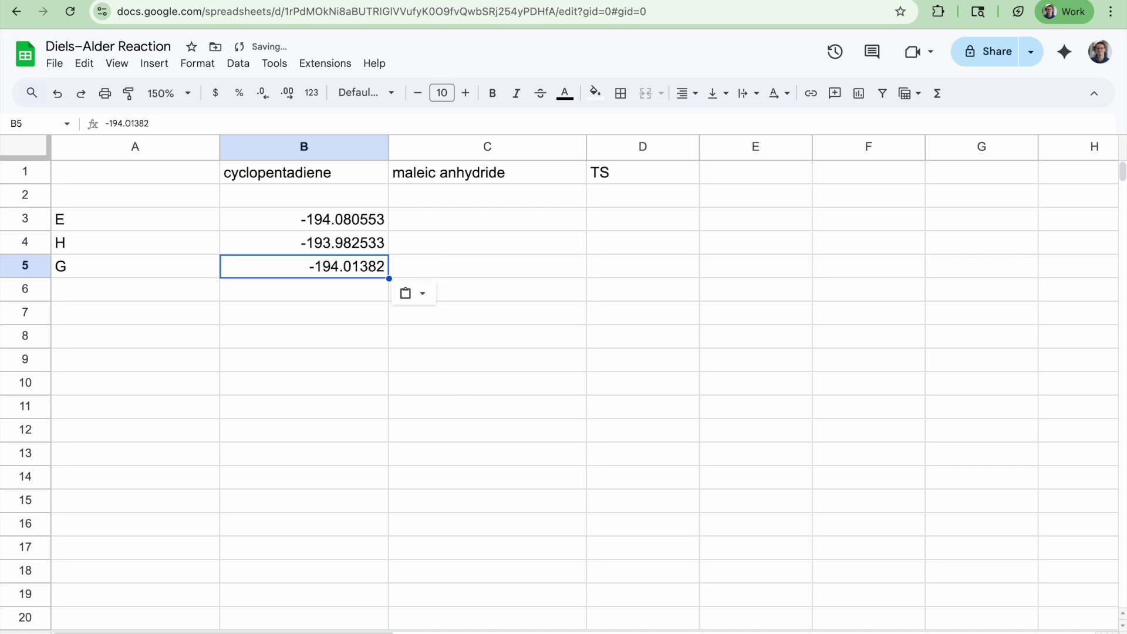
pyautogui.press('Down')
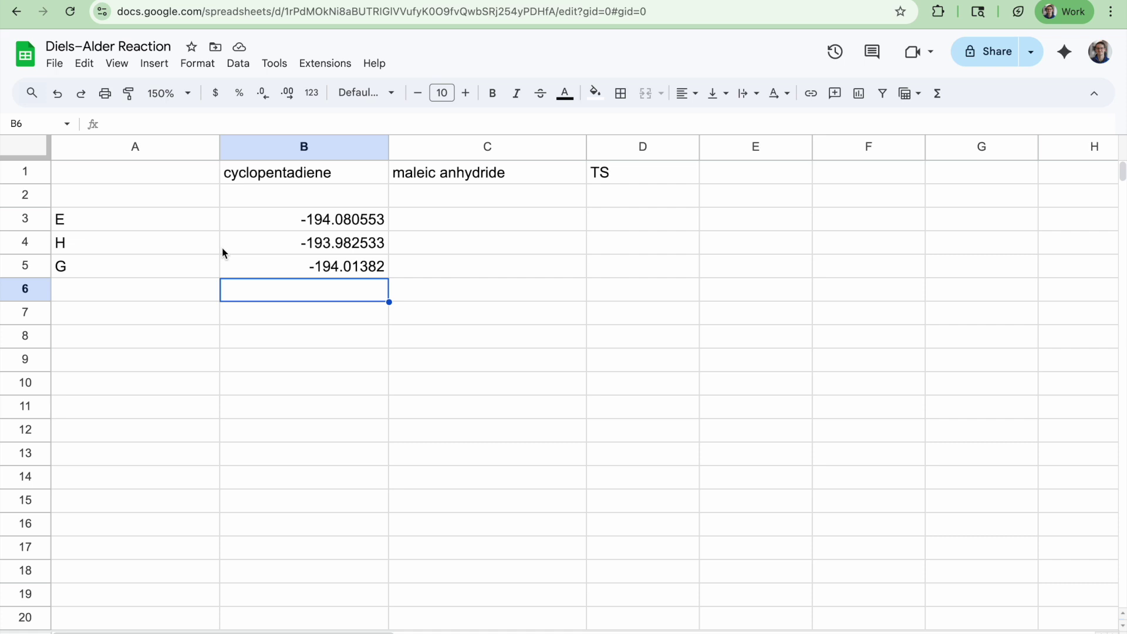
# Open maleic anhydride's thermochemistry results in Rowan and copy the electronic energy into spreadsheet cell C3 as -379.34851
pyautogui.hotkey('ctrl', 'Tab')
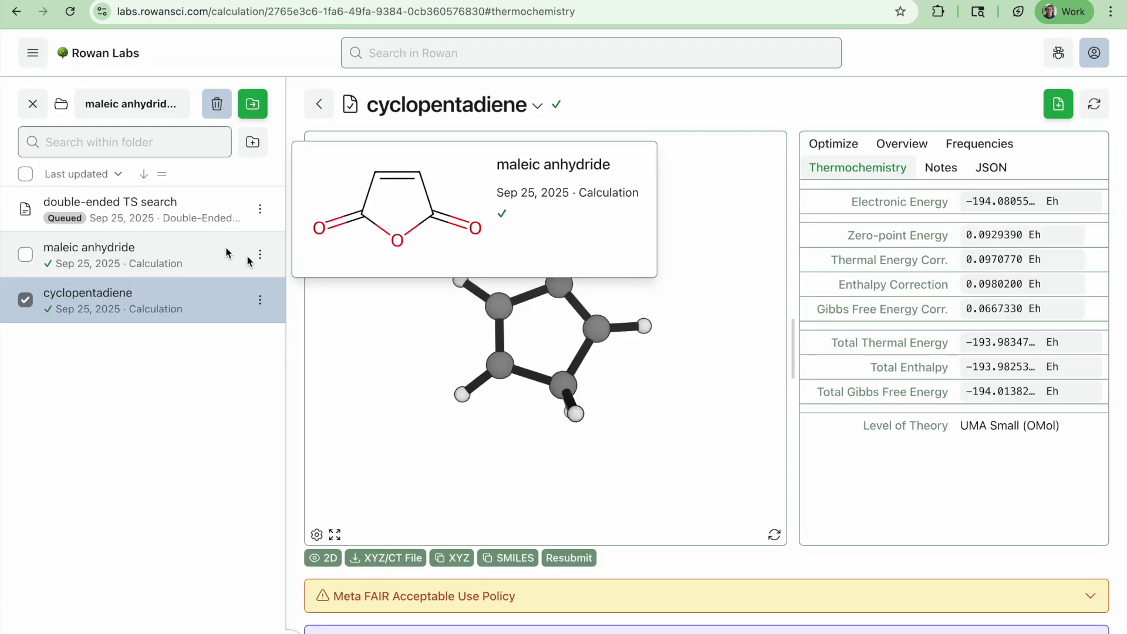
pyautogui.click(96, 263)
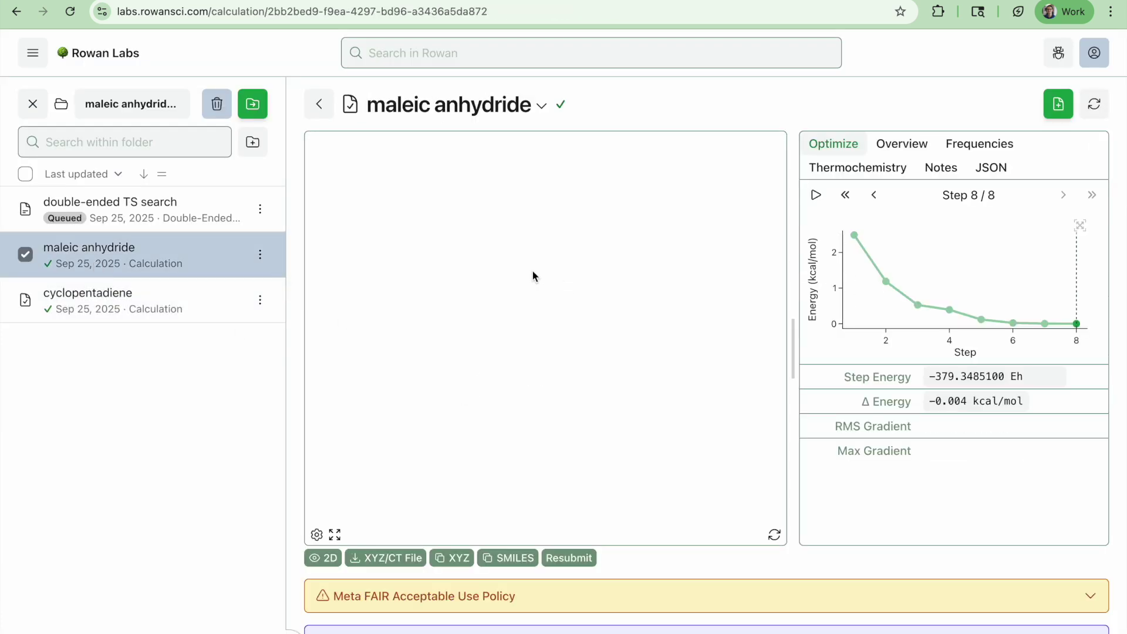
pyautogui.click(874, 166)
pyautogui.click(1012, 202)
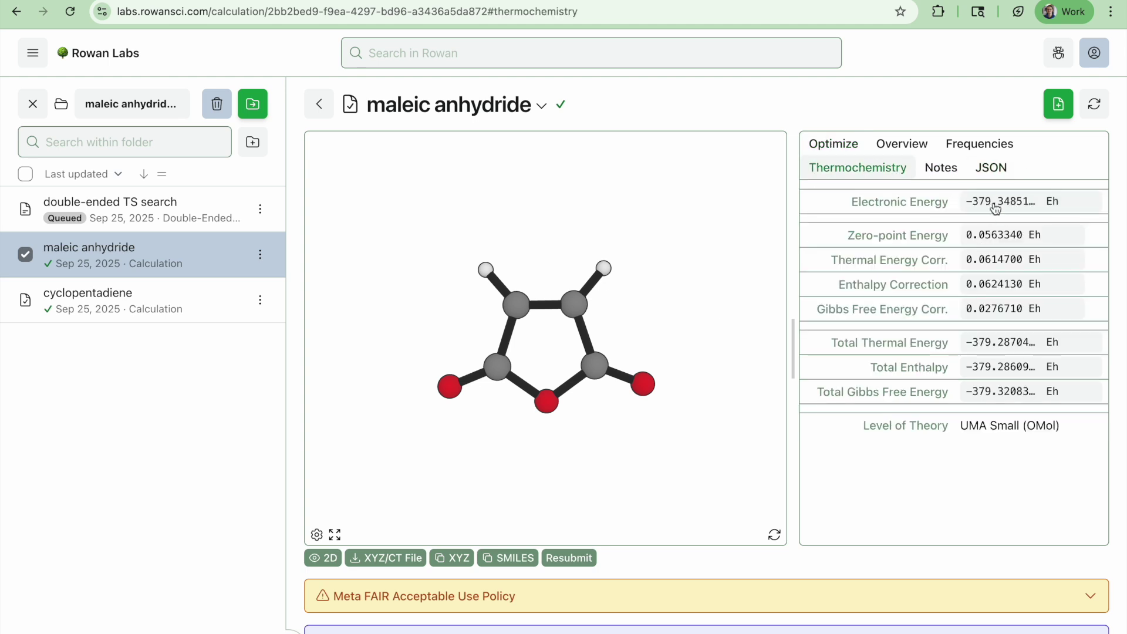
pyautogui.hotkey('ctrl', 'shift', 'Tab')
pyautogui.click(495, 223)
pyautogui.hotkey('ctrl', 'v')
# Copy maleic anhydride's total enthalpy from Rowan into cell C4 of the spreadsheet as -379.286097
pyautogui.hotkey('ctrl', 'Tab')
pyautogui.click(998, 367)
pyautogui.hotkey('ctrl', 'shift', 'Tab')
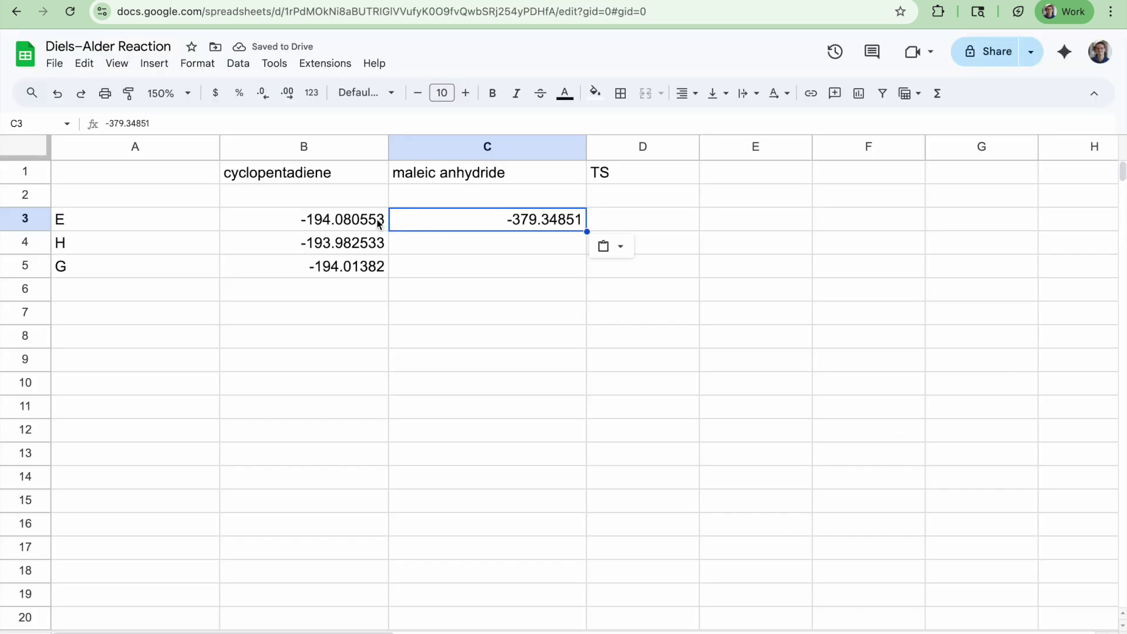
pyautogui.click(445, 250)
pyautogui.hotkey('ctrl', 'v')
# Copy maleic anhydride's total Gibbs free energy from Rowan into cell C5 of the spreadsheet as -379.320839
pyautogui.hotkey('ctrl', 'Tab')
pyautogui.click(1027, 395)
pyautogui.hotkey('ctrl', 'shift', 'Tab')
pyautogui.click(512, 273)
pyautogui.hotkey('ctrl', 'v')
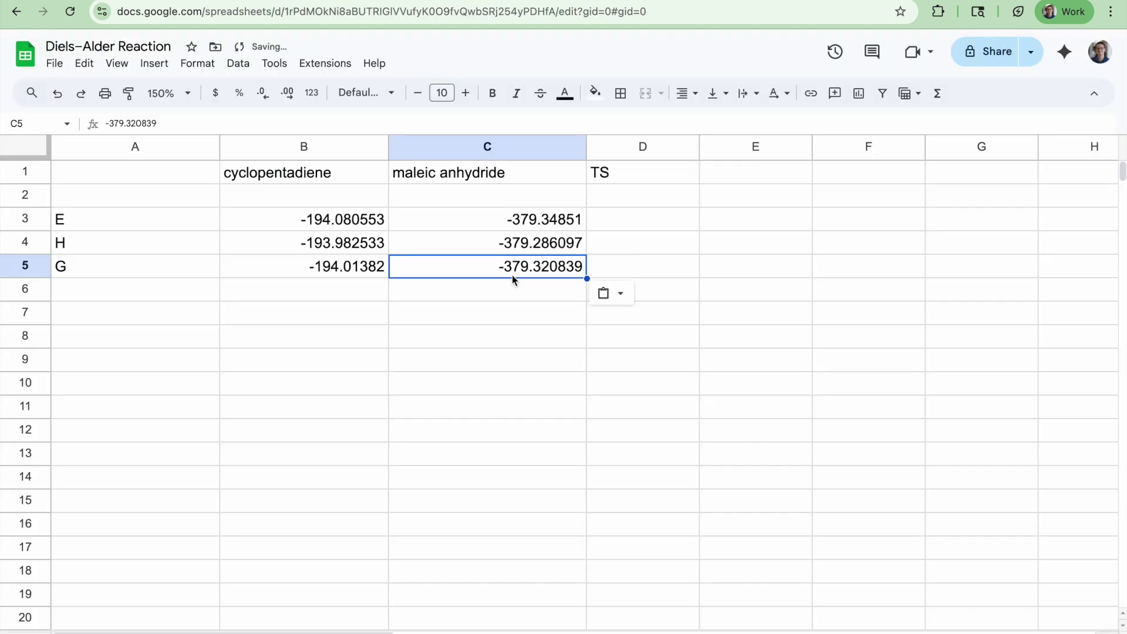
# Switch to Rowan, open the double-ended TS search, and examine the starting geometry and its point on the energy plot
pyautogui.hotkey('ctrl', 'Tab')
pyautogui.click(98, 197)
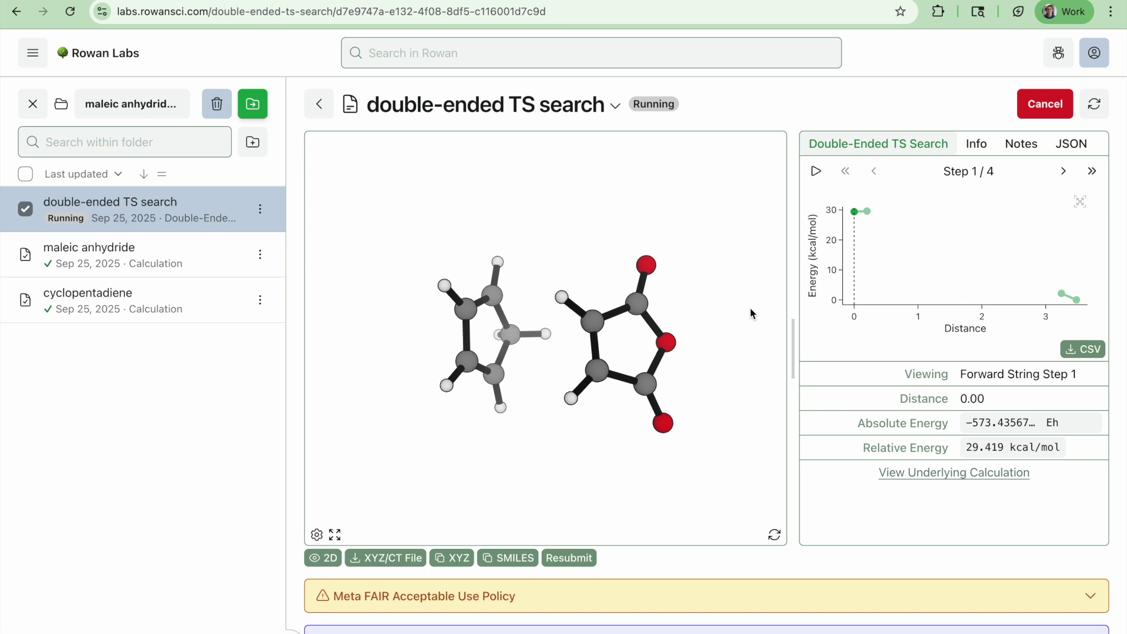
pyautogui.moveTo(724, 405); pyautogui.dragTo(721, 298)
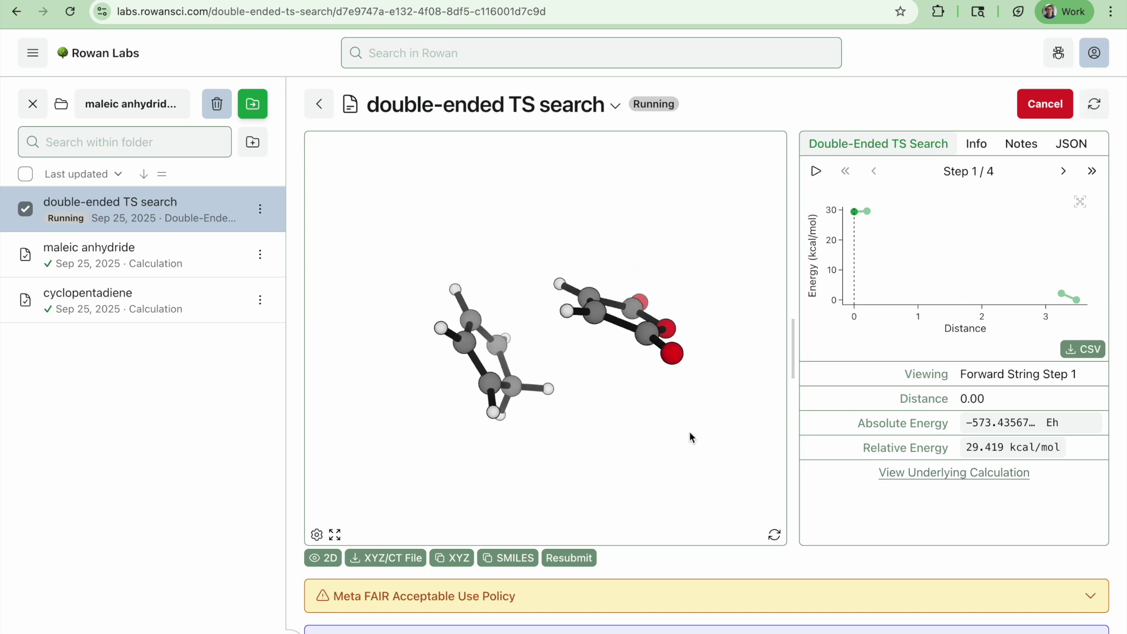
pyautogui.moveTo(689, 435); pyautogui.dragTo(674, 406)
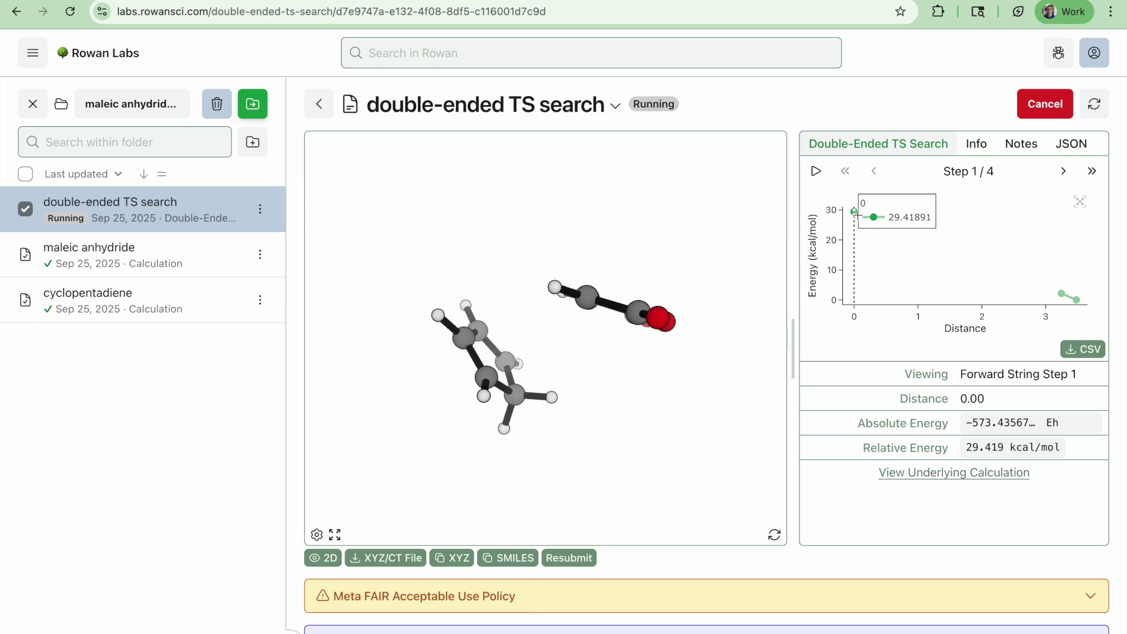
pyautogui.moveTo(854, 212)
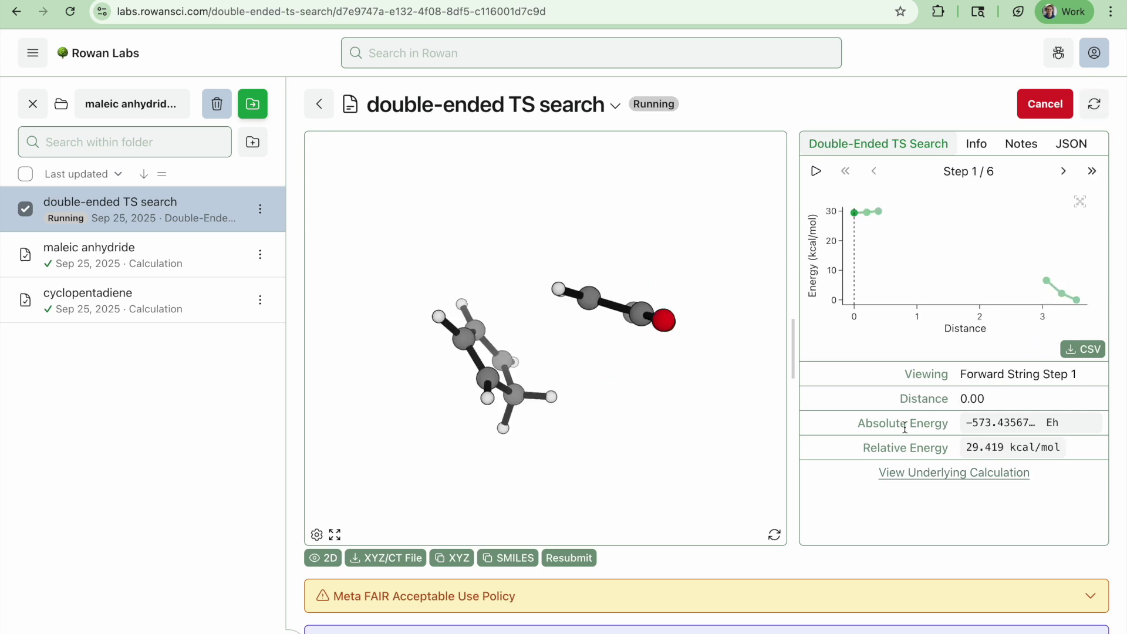
# Step back and forth through the double-ended TS search structures between the product and reactant ends to examine the reaction path
pyautogui.click(1091, 171)
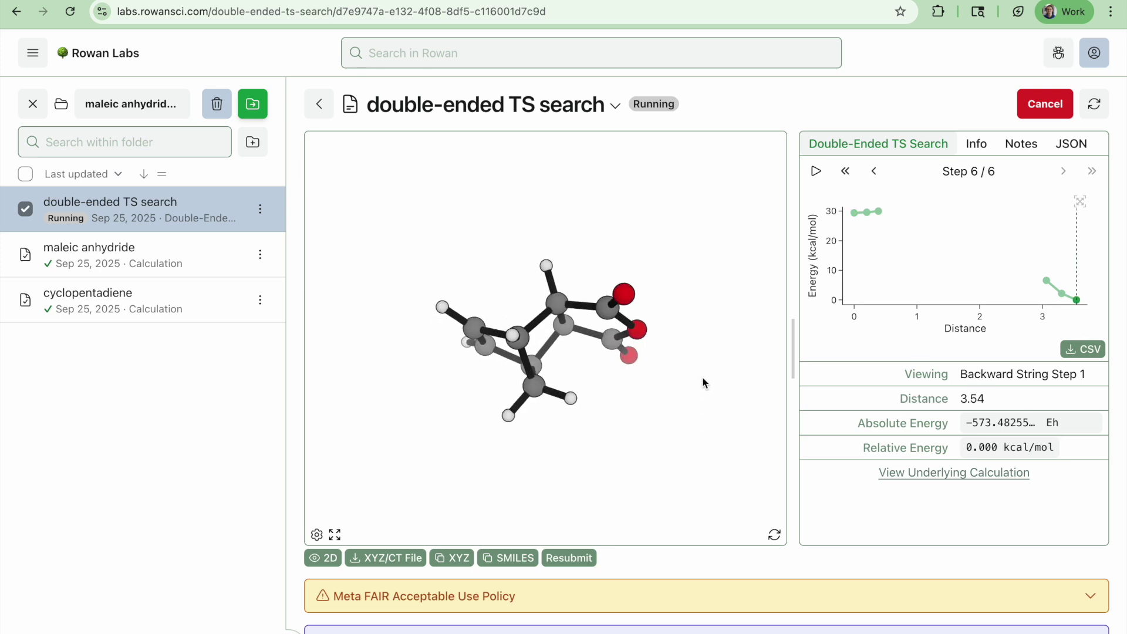
pyautogui.press('Left')
pyautogui.press('Left')
pyautogui.press('Left')
pyautogui.press('Left')
pyautogui.press('Left')
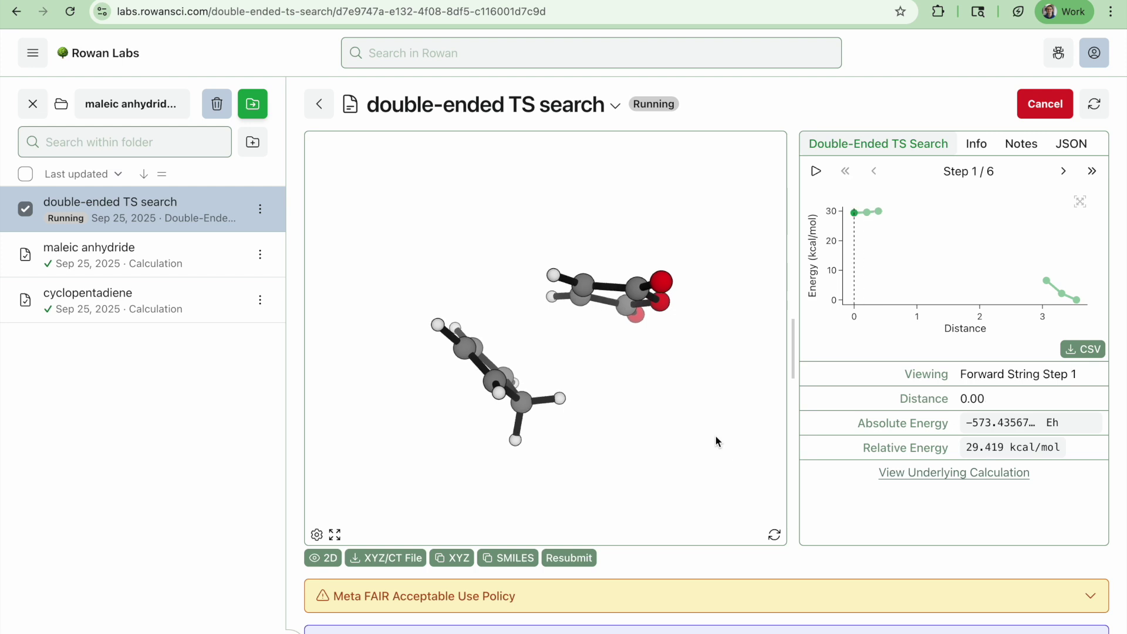
pyautogui.press('Right')
pyautogui.press('Right')
pyautogui.press('Right')
pyautogui.press('Right')
pyautogui.press('Right')
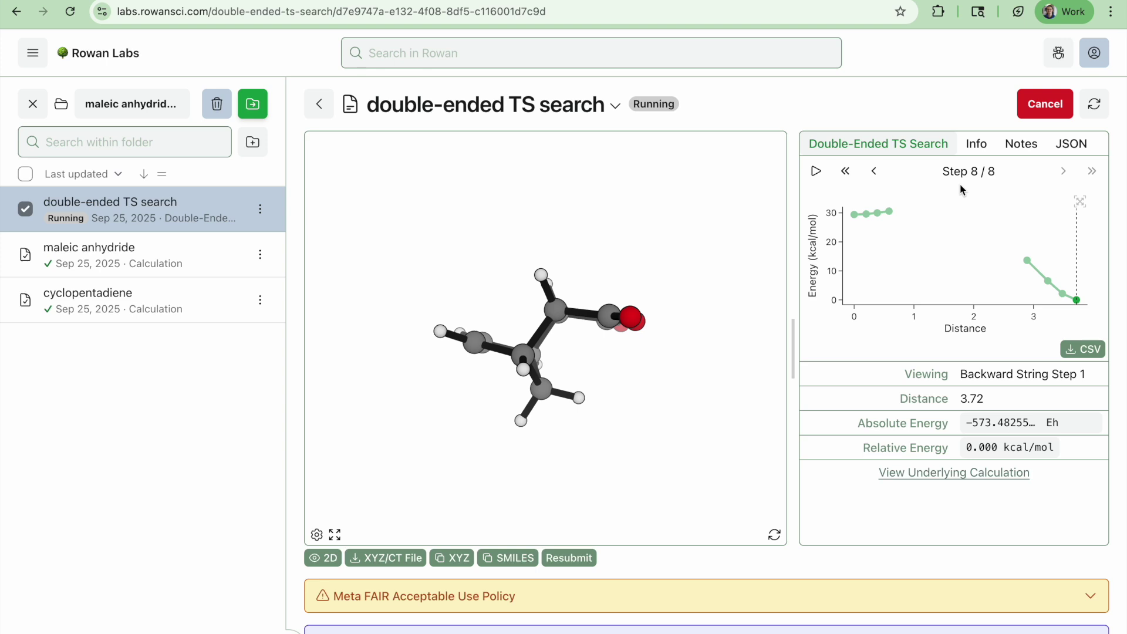
pyautogui.press('Left')
pyautogui.press('Left')
pyautogui.press('Left')
pyautogui.press('Left')
pyautogui.press('Left')
pyautogui.press('Left')
pyautogui.press('Left')
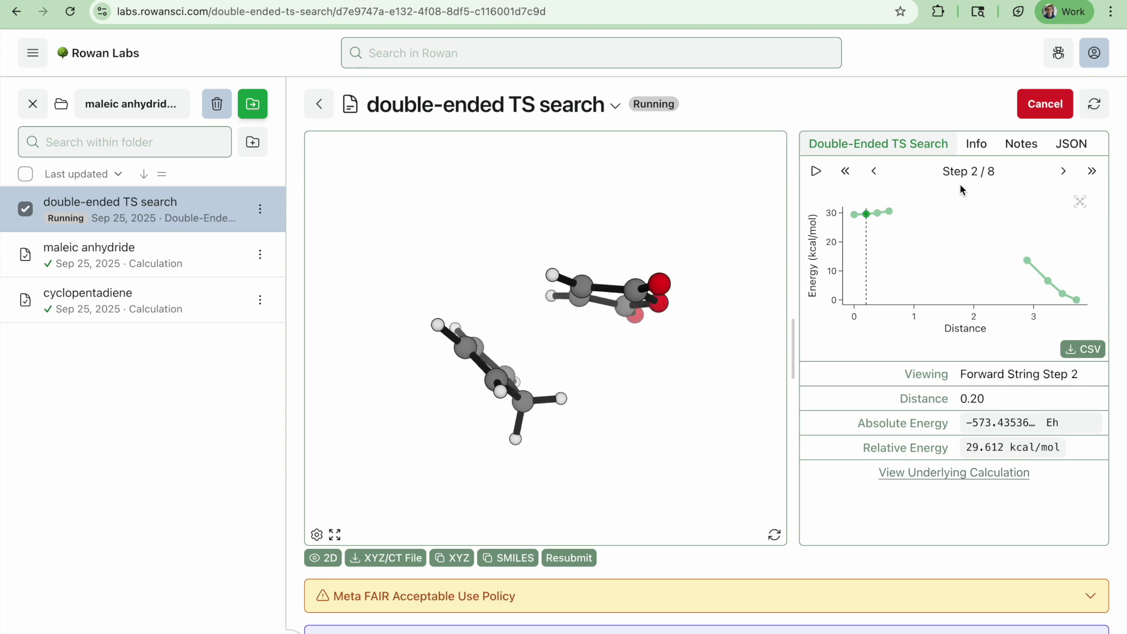
pyautogui.press('Right')
pyautogui.press('Right')
pyautogui.press('Right')
pyautogui.press('Right')
pyautogui.press('Right')
pyautogui.press('Right')
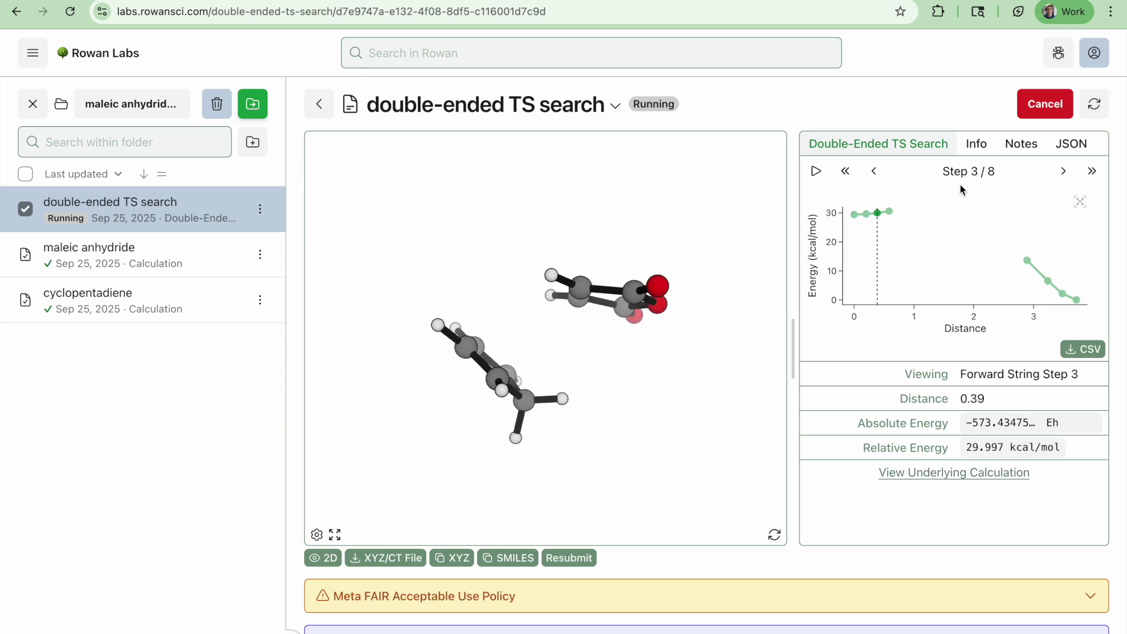
pyautogui.press('Right')
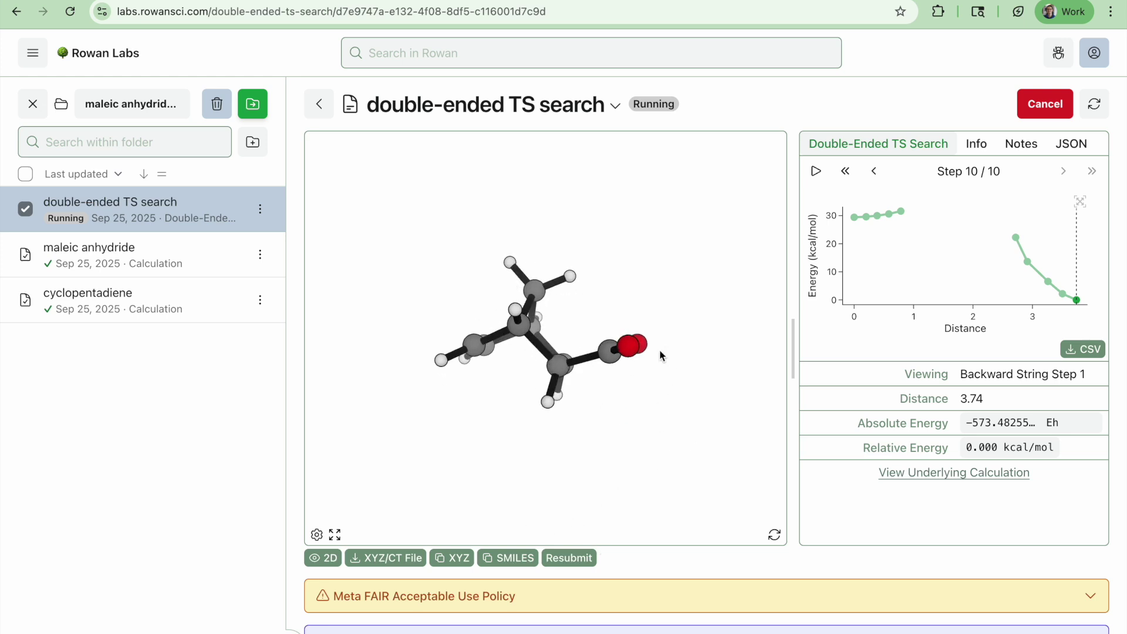
# Resubmit the search's final structure as a calculation with the Optimize and Frequencies tasks enabled
pyautogui.click(572, 558)
pyautogui.click(588, 411)
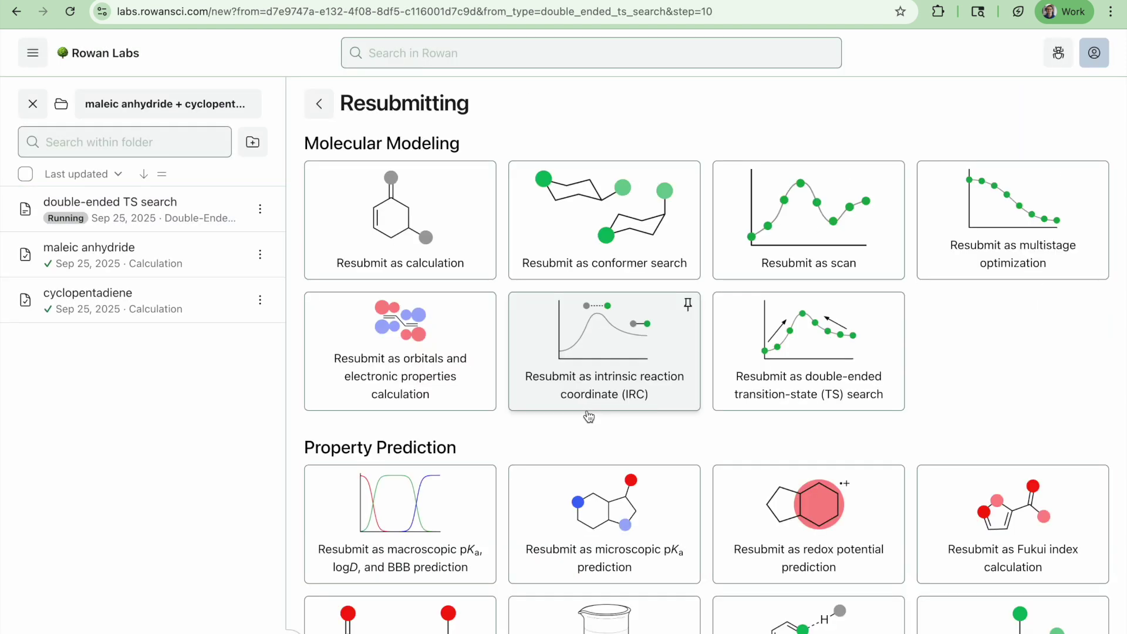
pyautogui.click(402, 226)
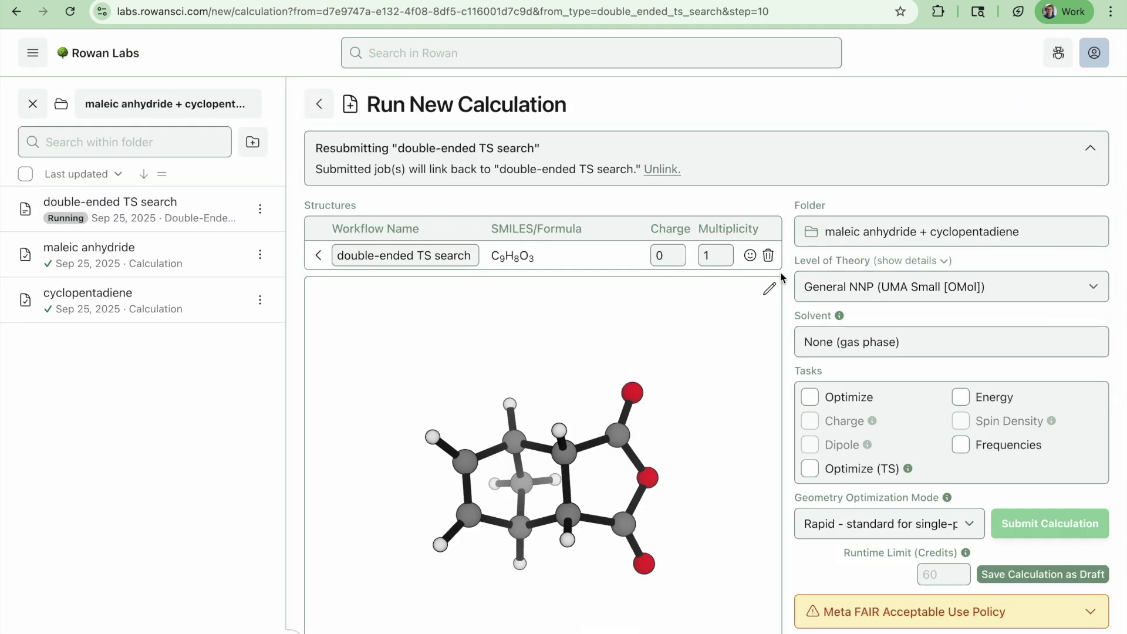
pyautogui.click(809, 397)
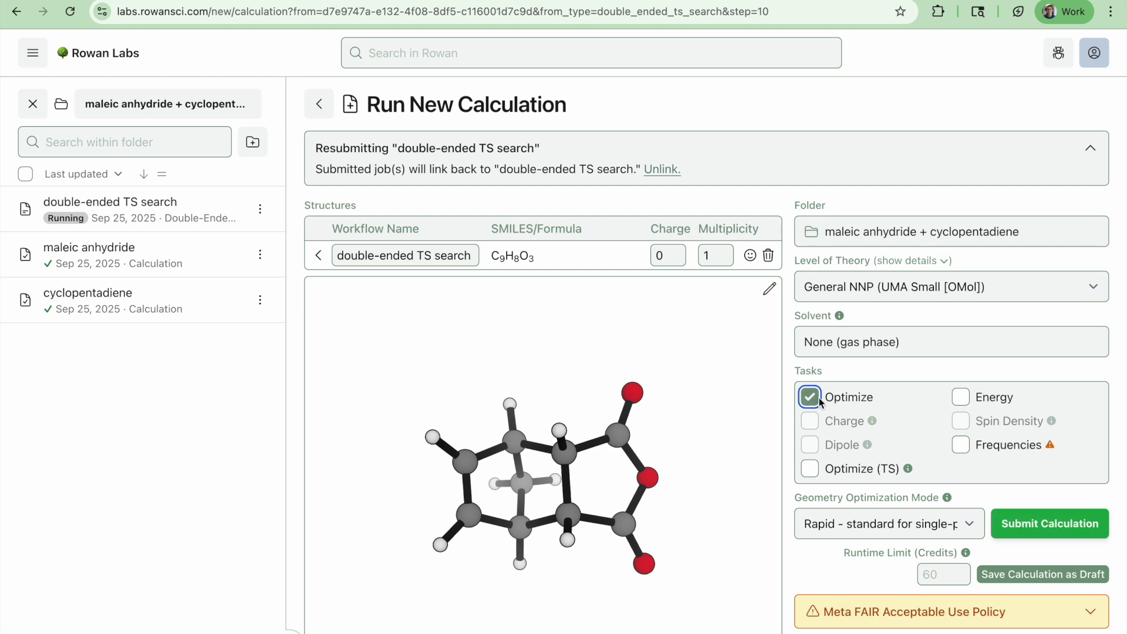
pyautogui.click(961, 445)
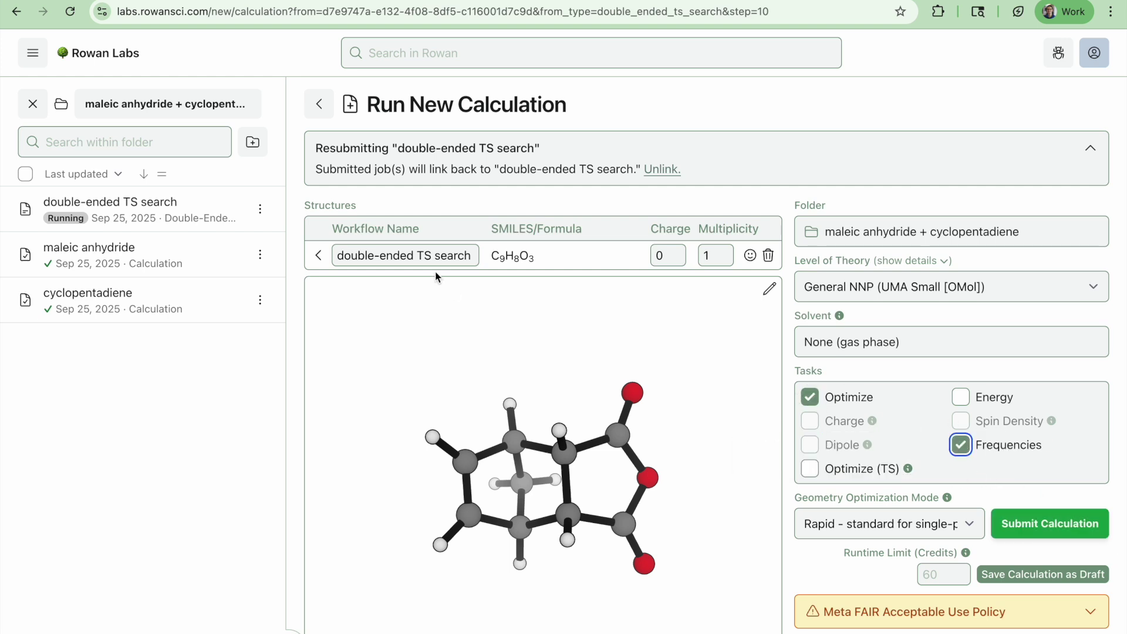
# Name the workflow "product", check its geometry, and submit the calculation
pyautogui.click(418, 255)
pyautogui.hotkey('ctrl', 'a')
pyautogui.write('p')
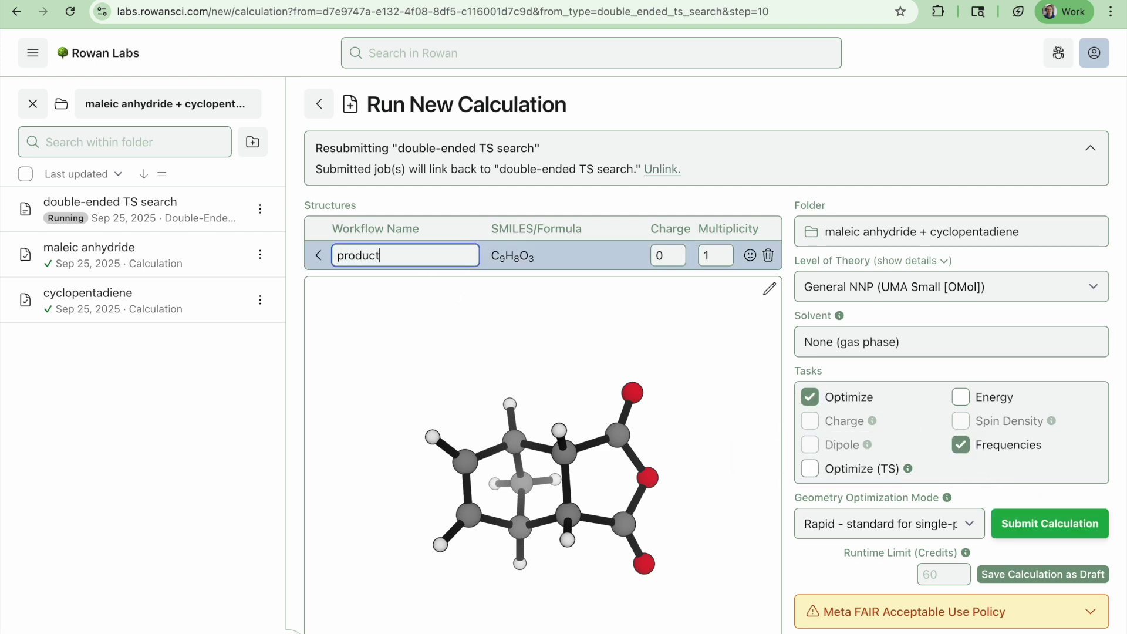
pyautogui.moveTo(674, 538); pyautogui.dragTo(672, 599)
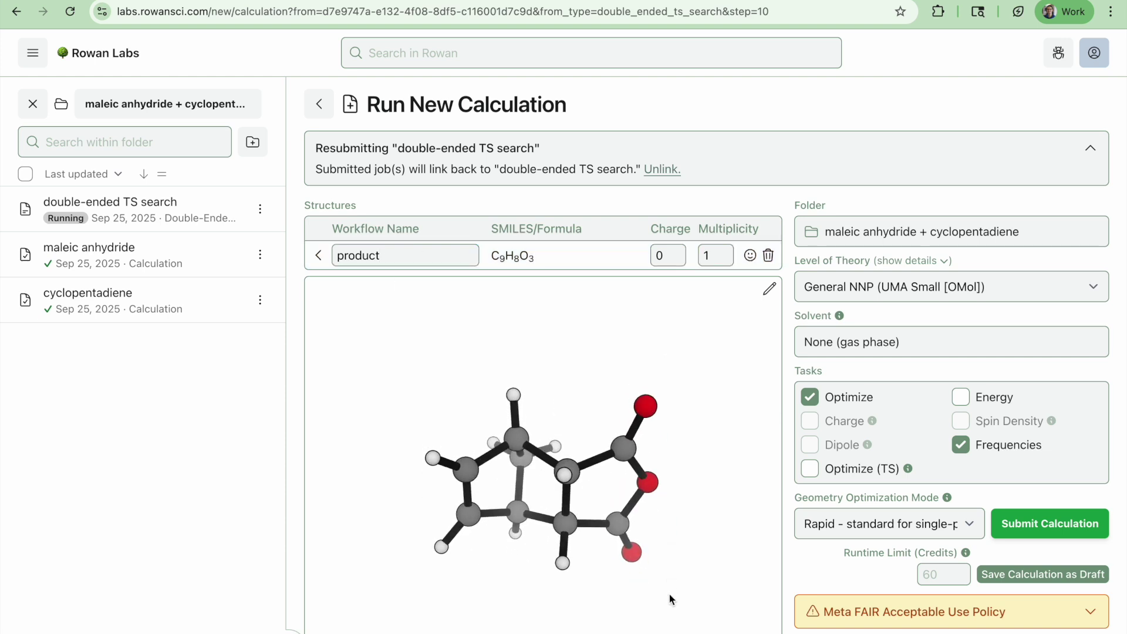
pyautogui.moveTo(674, 428); pyautogui.dragTo(674, 523)
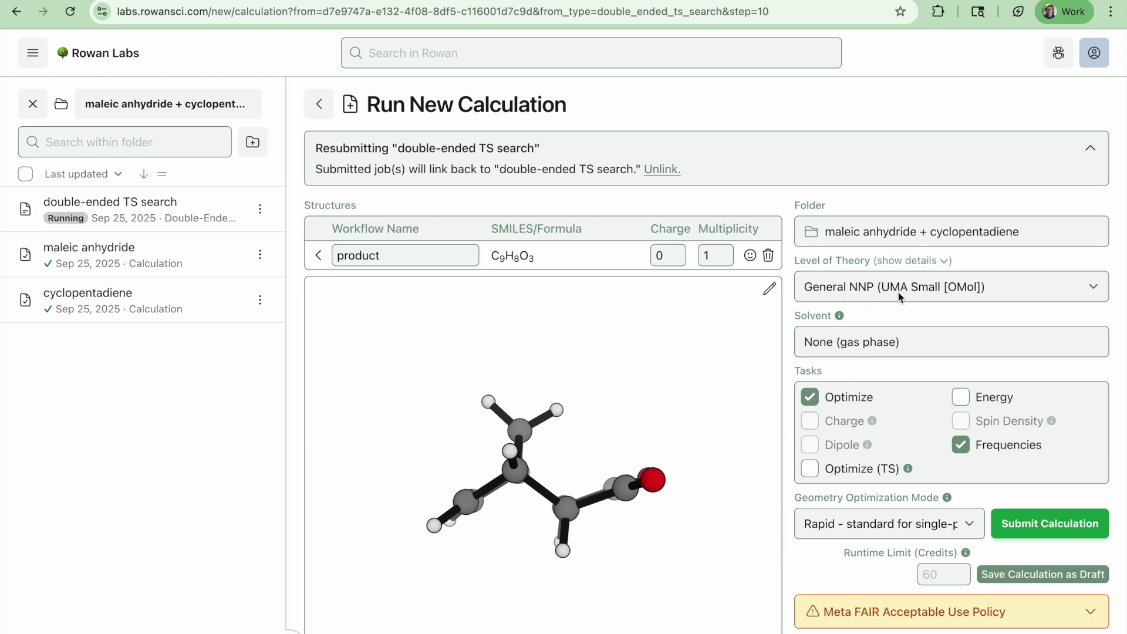
pyautogui.click(1051, 517)
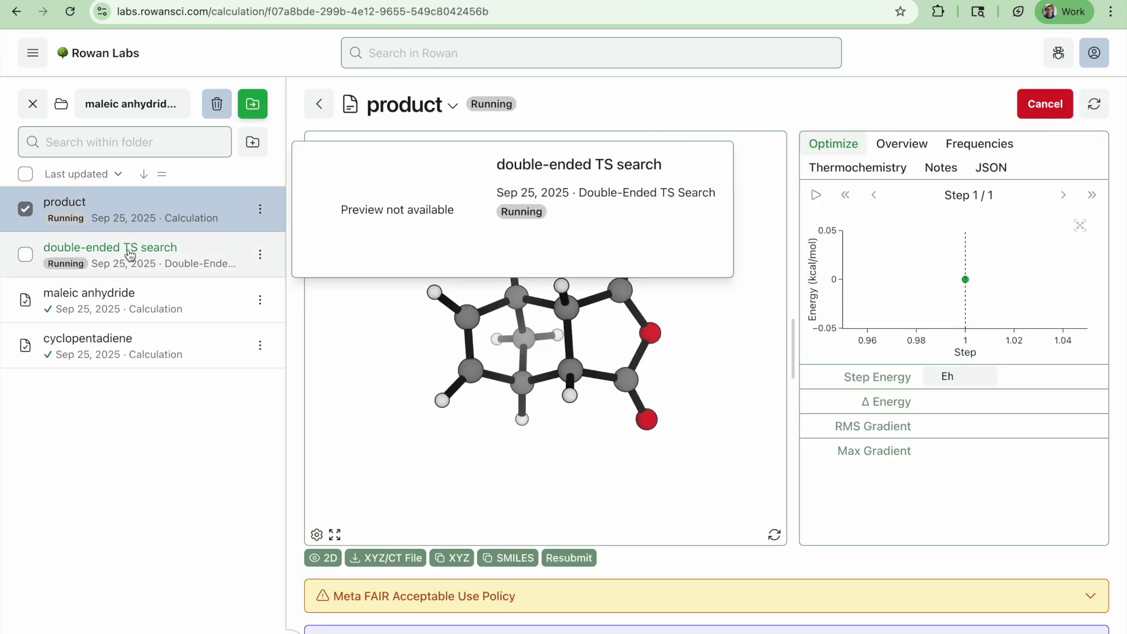
# Reopen the double-ended TS search and examine the structures around the energy maximum of its forward and backward strings
pyautogui.click(132, 256)
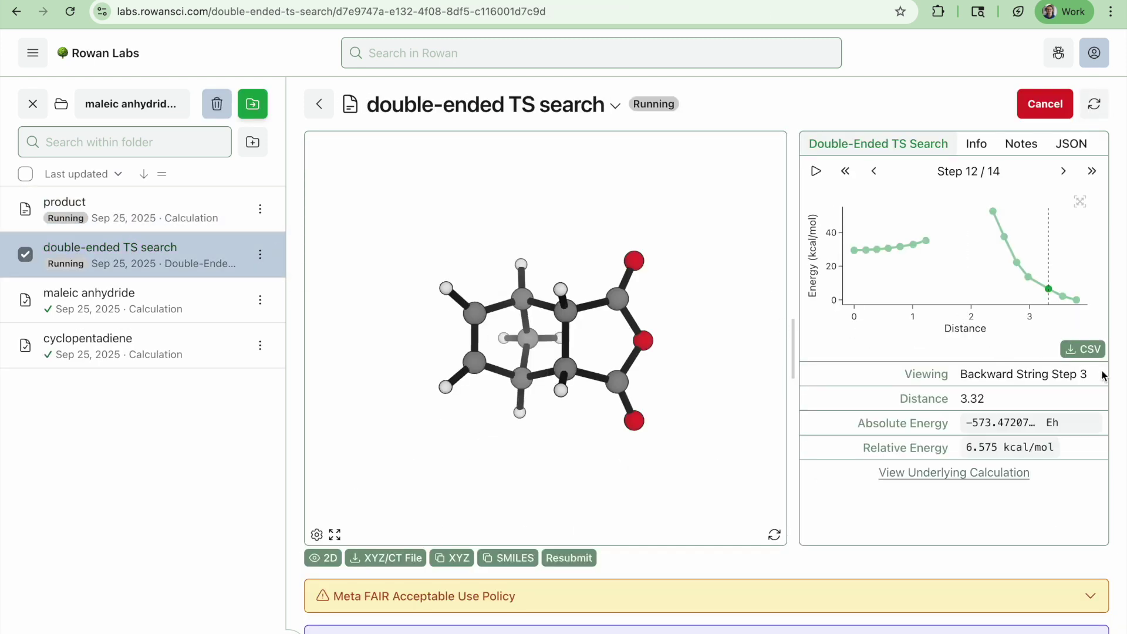
pyautogui.moveTo(705, 241); pyautogui.dragTo(719, 414)
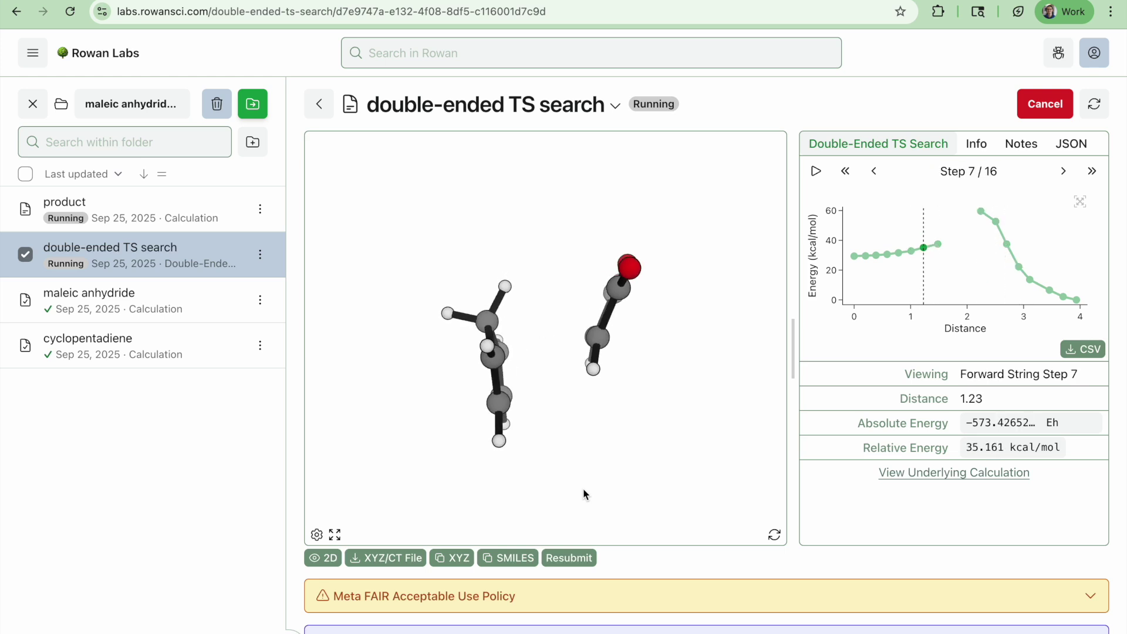
pyautogui.moveTo(909, 261)
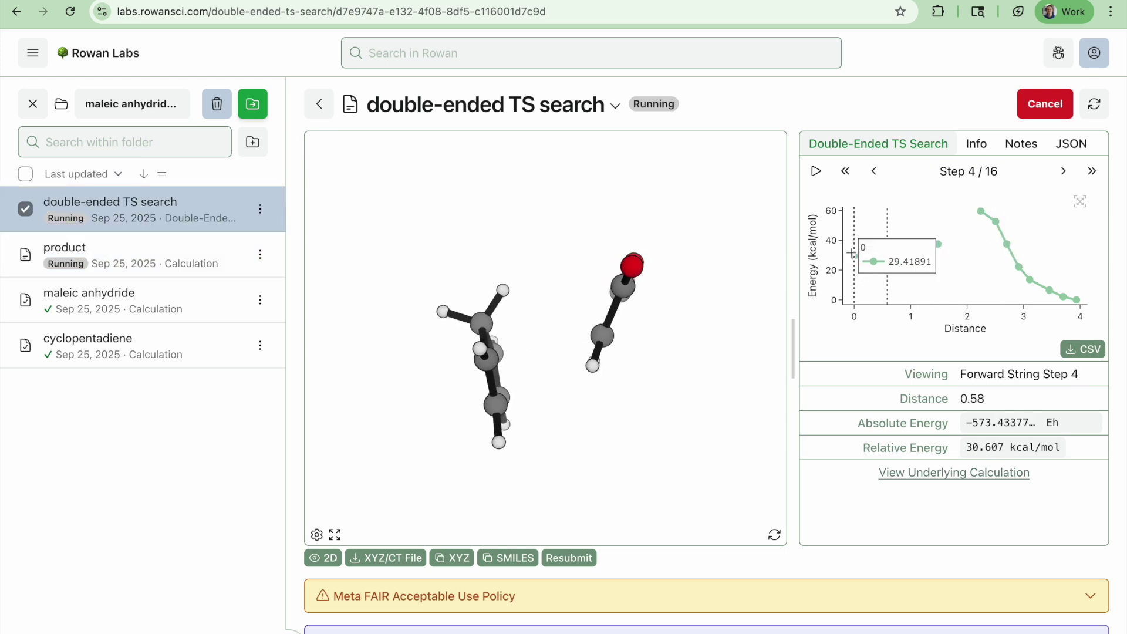
pyautogui.click(978, 213)
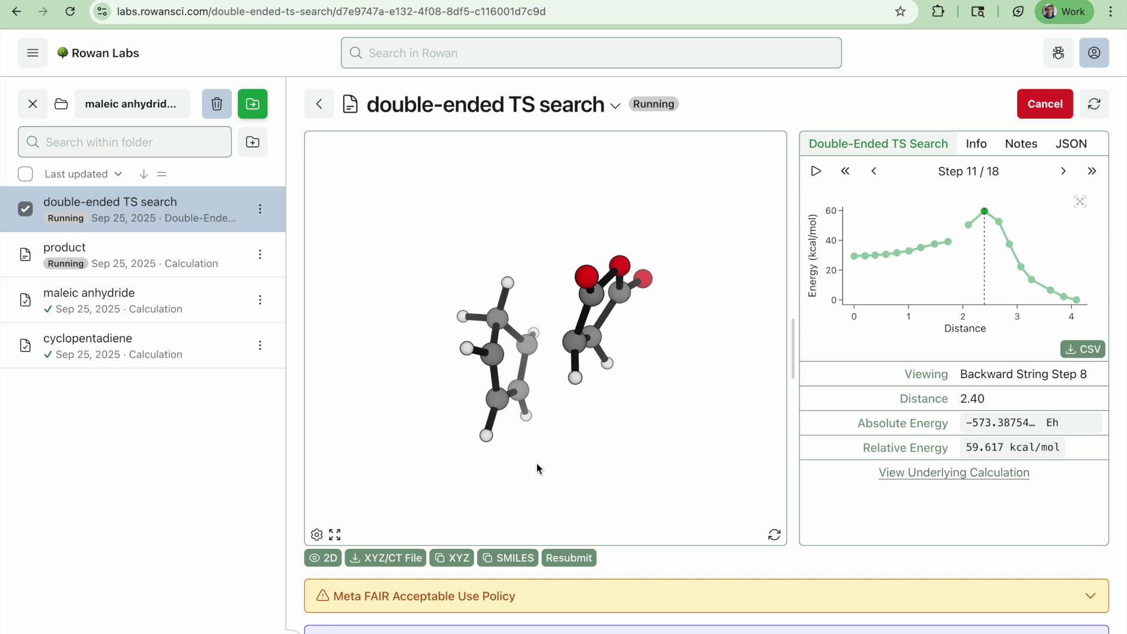
pyautogui.press('Left')
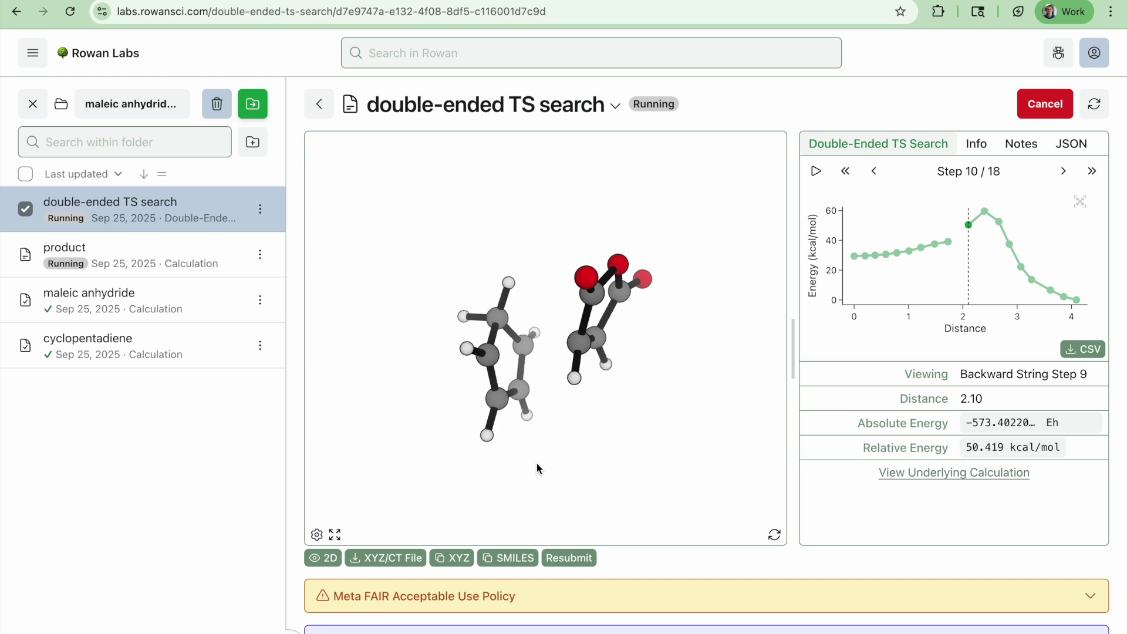
# Examine the product calculation's geometry from the side, then return to the double-ended TS search and play its reaction path
pyautogui.click(69, 257)
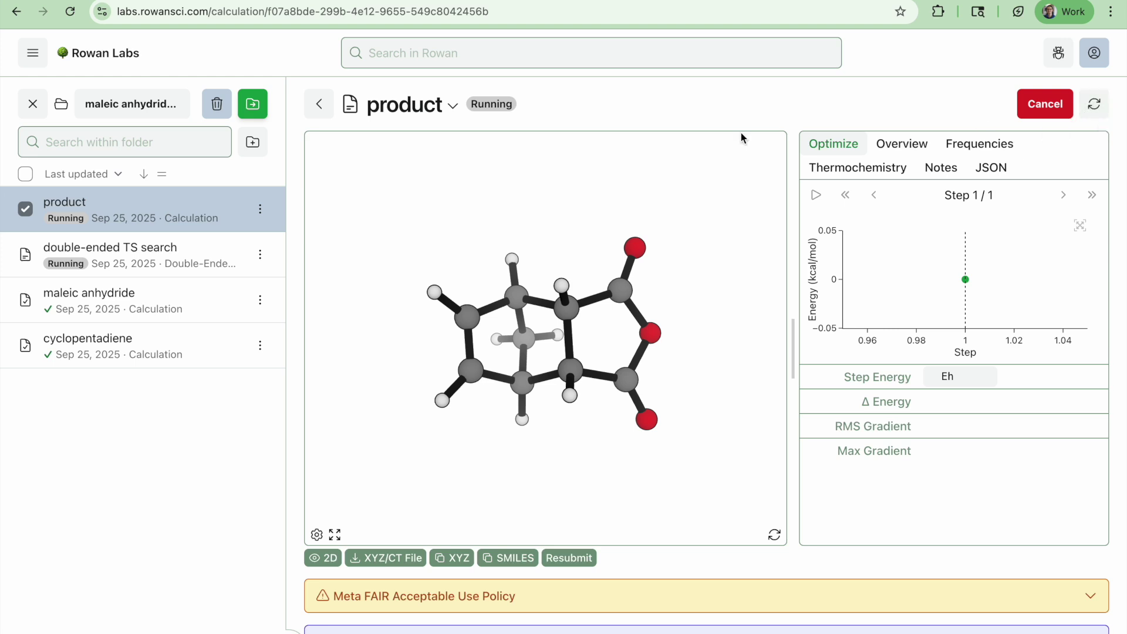
pyautogui.moveTo(762, 395); pyautogui.dragTo(739, 498)
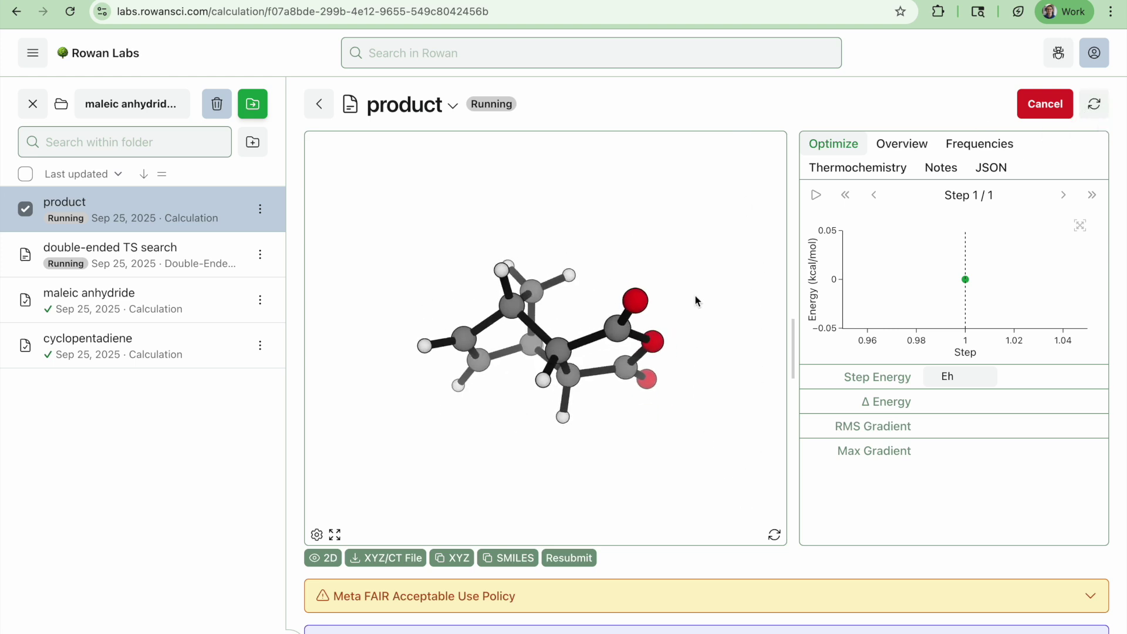
pyautogui.moveTo(157, 300)
pyautogui.click(154, 255)
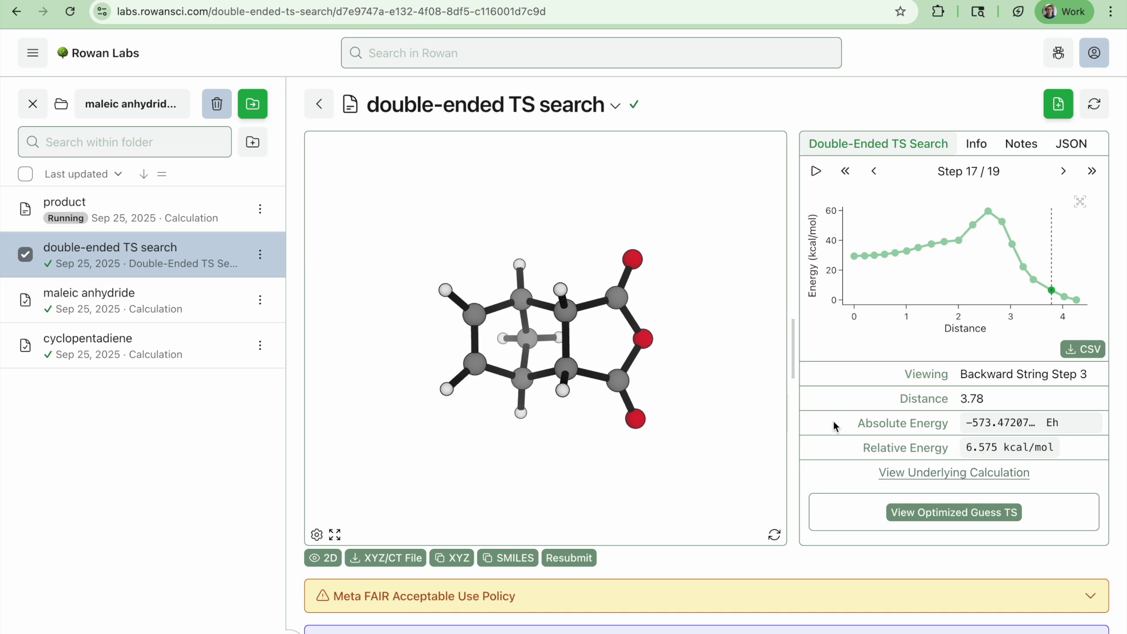
pyautogui.moveTo(614, 271); pyautogui.dragTo(616, 422)
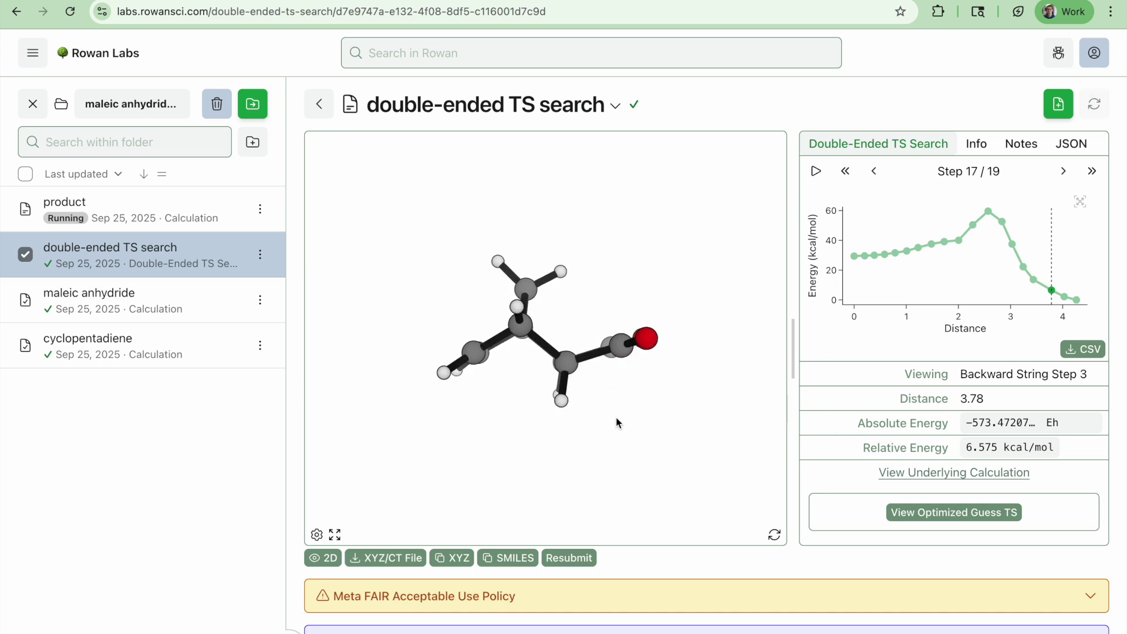
pyautogui.click(815, 172)
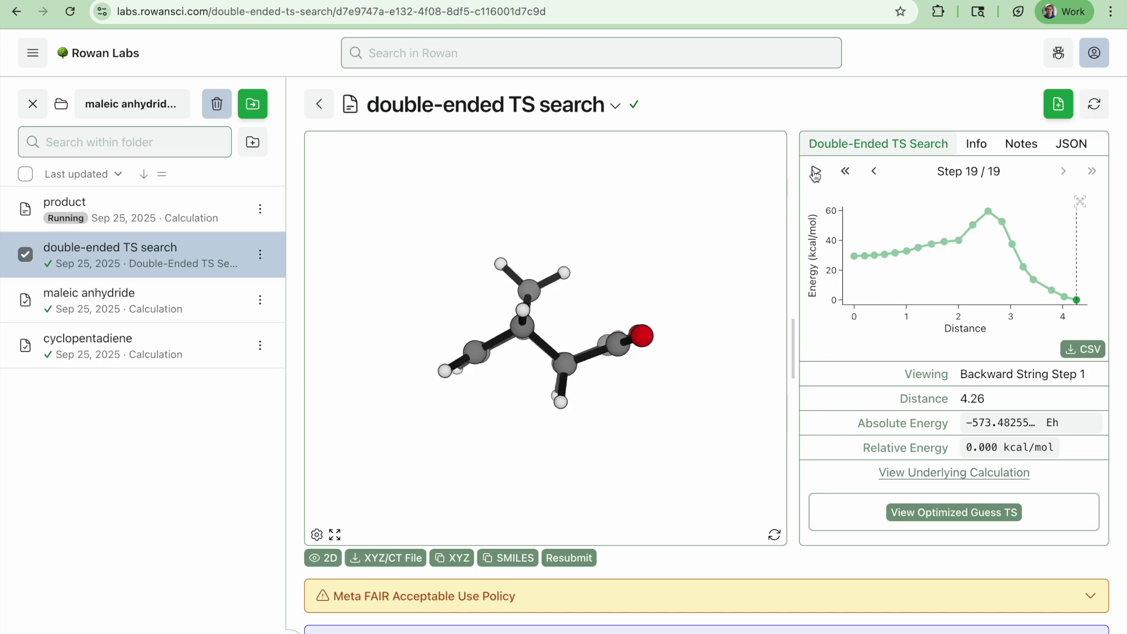
pyautogui.click(815, 172)
# View the search's optimized guess TS and open its underlying calculation to examine the transition-state geometry from several angles
pyautogui.click(907, 518)
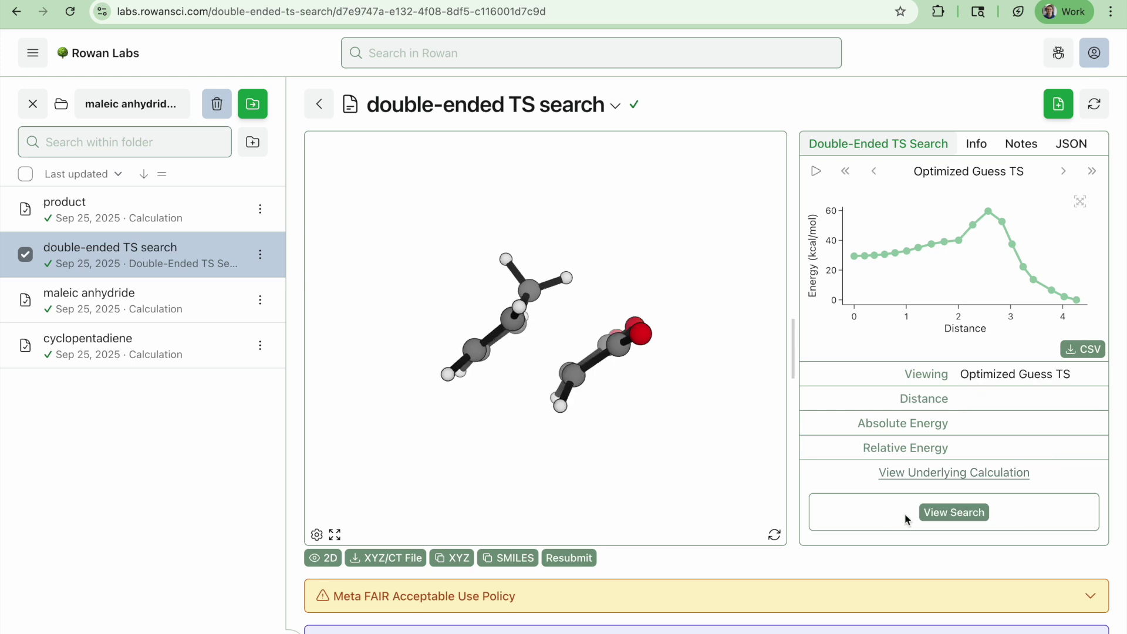
pyautogui.moveTo(699, 415); pyautogui.dragTo(763, 346)
pyautogui.click(964, 473)
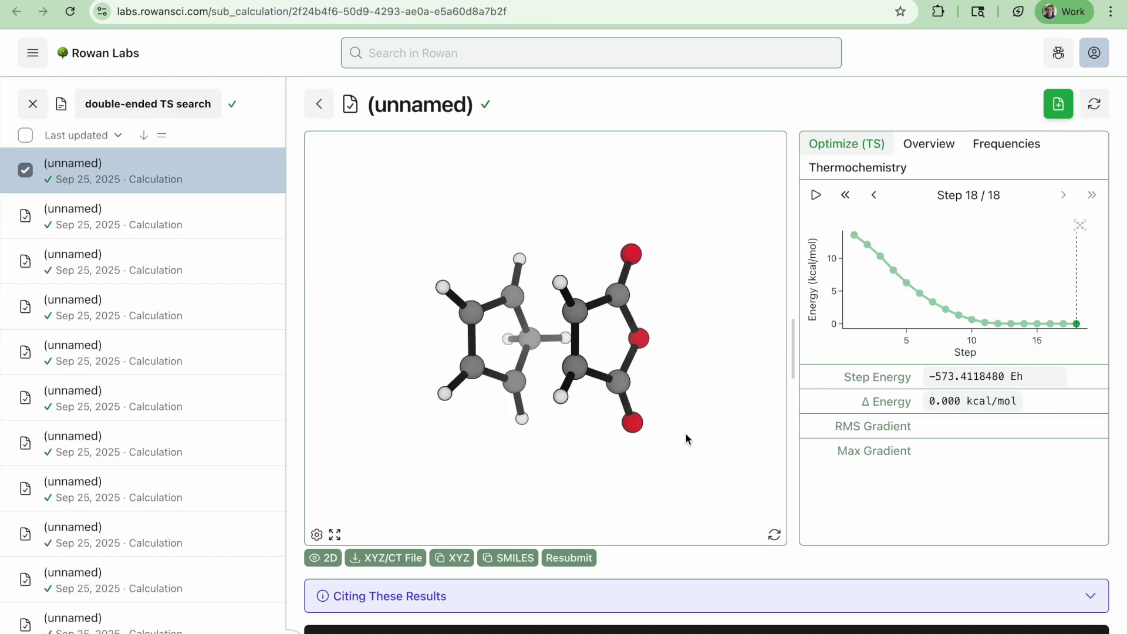
pyautogui.moveTo(685, 463); pyautogui.dragTo(670, 573)
pyautogui.moveTo(690, 332)
pyautogui.mouseDown()
pyautogui.moveTo(689, 345)
pyautogui.moveTo(695, 330)
pyautogui.mouseUp()
# Open the TS calculation's frequencies and animate the -541.6 cm⁻¹ vibration, viewing the forming bonds from the side
pyautogui.click(1006, 144)
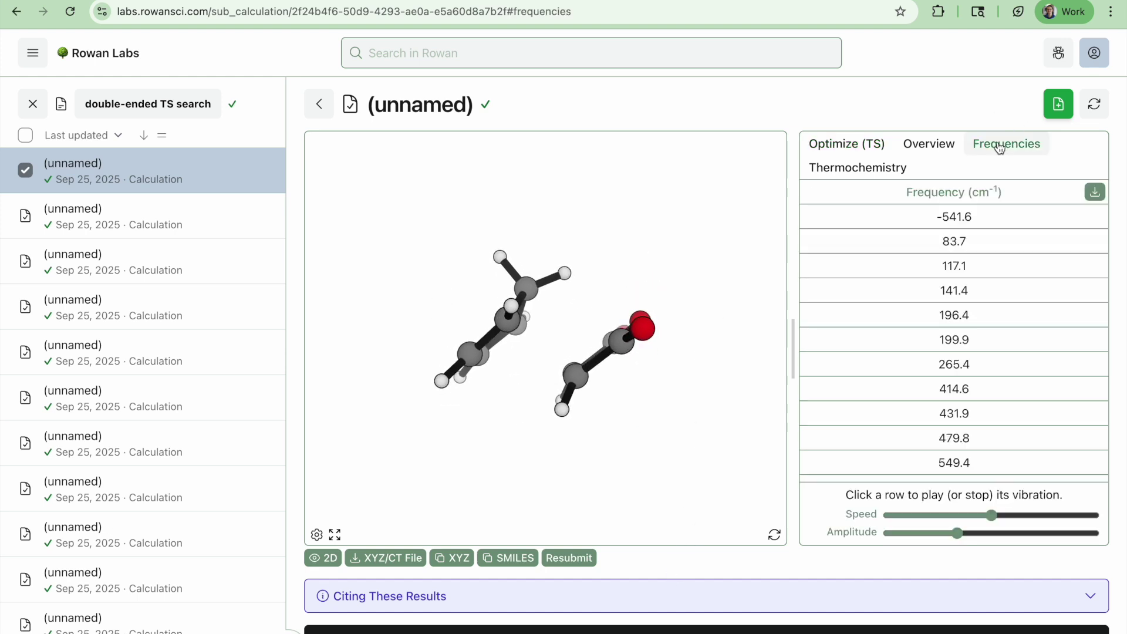
pyautogui.click(938, 220)
pyautogui.moveTo(677, 241); pyautogui.dragTo(689, 304)
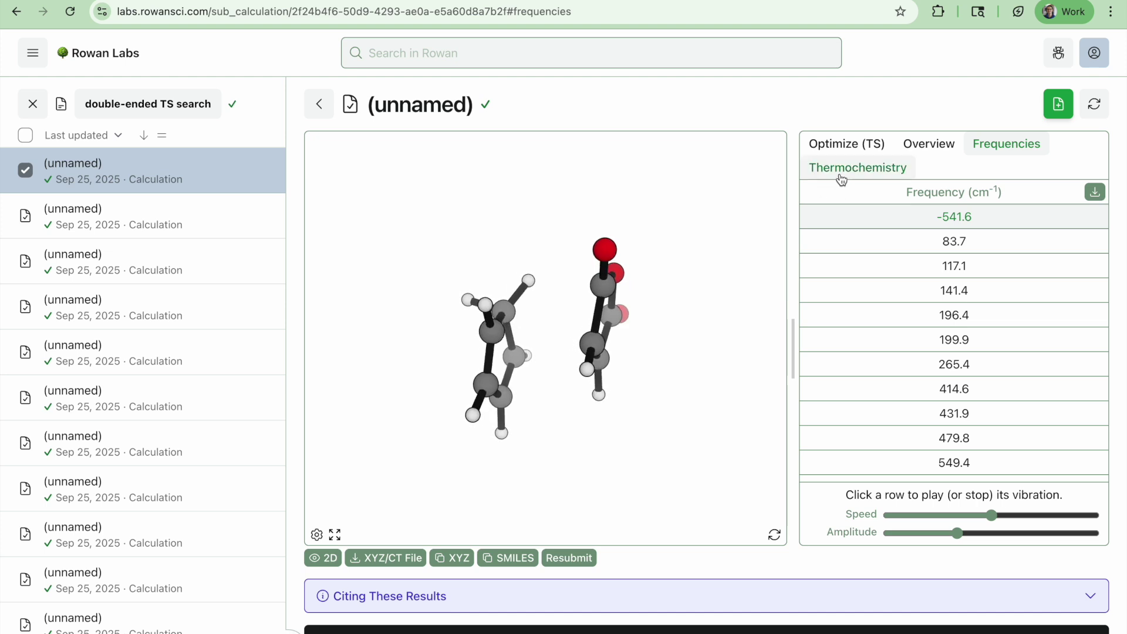
# Copy the electronic energy from the TS calculation's thermochemistry into cell D3 of the Diels–Alder Reaction spreadsheet
pyautogui.click(841, 179)
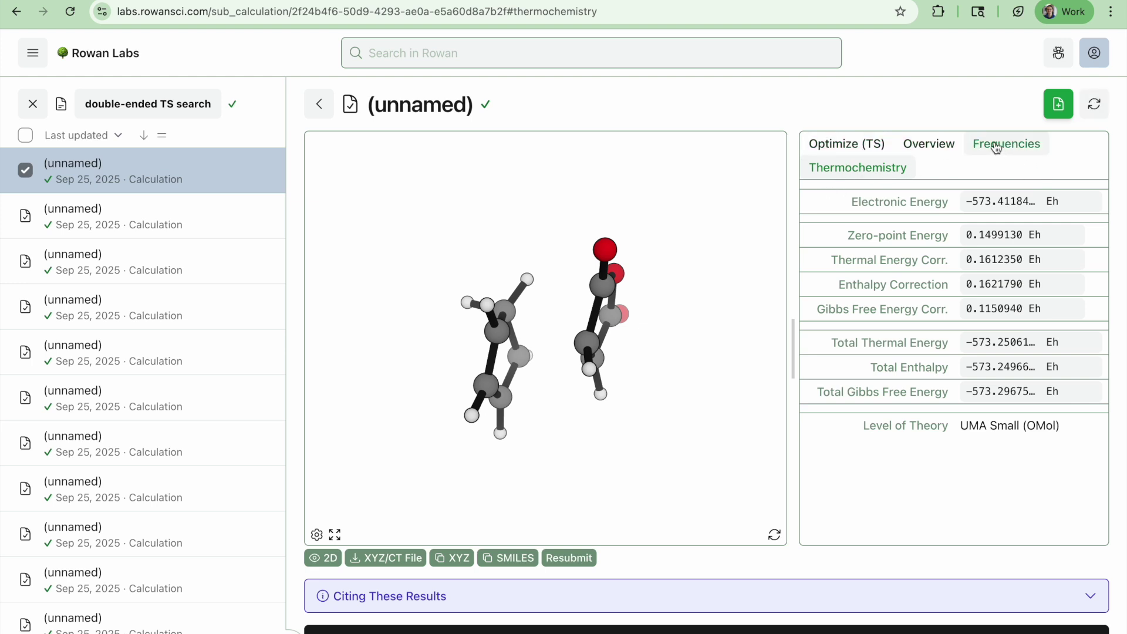
pyautogui.hotkey('ctrl', 'Tab')
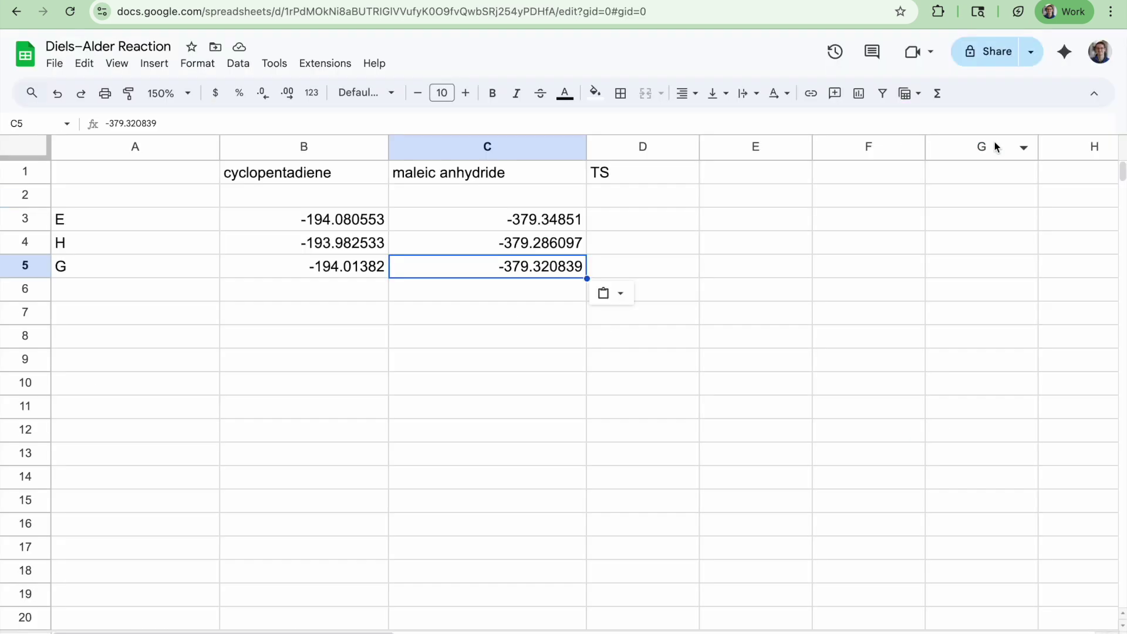
pyautogui.hotkey('ctrl', 'shift', 'Tab')
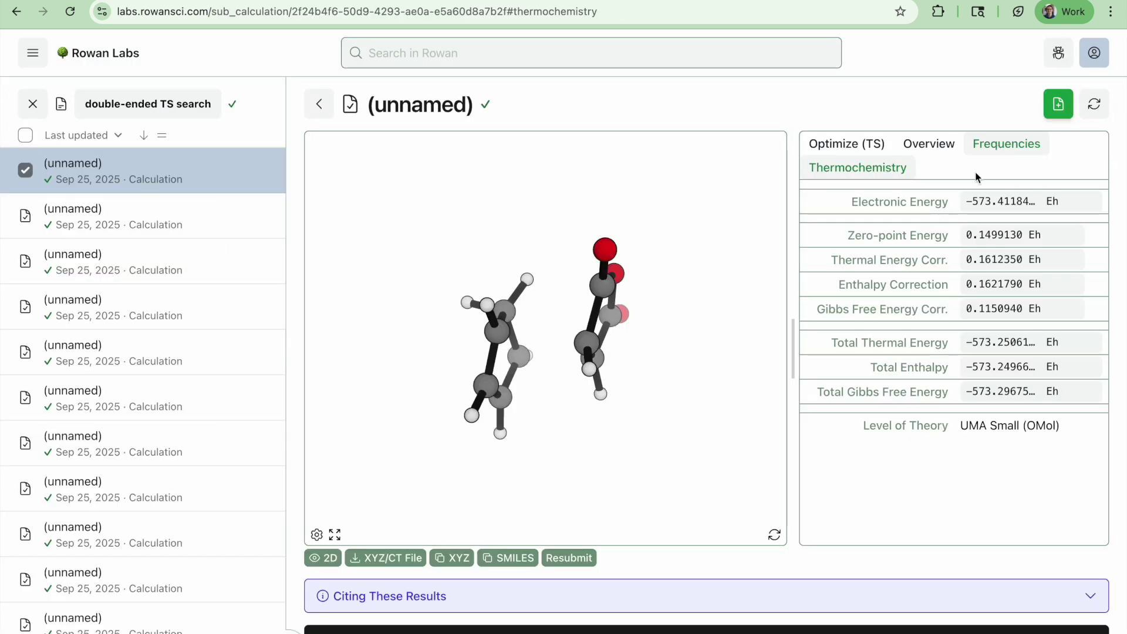
pyautogui.click(978, 202)
pyautogui.hotkey('ctrl', 'Tab')
pyautogui.click(619, 217)
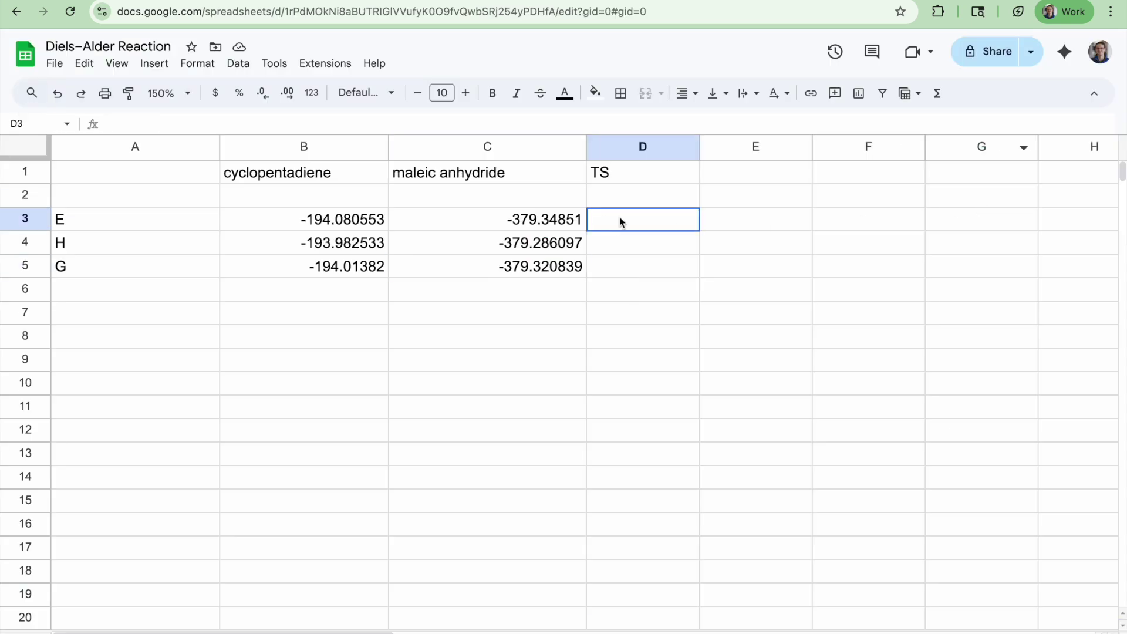
pyautogui.hotkey('ctrl', 'v')
# Copy the TS calculation's total enthalpy from Rowan into cell D4 of the spreadsheet
pyautogui.hotkey('ctrl', 'shift', 'Tab')
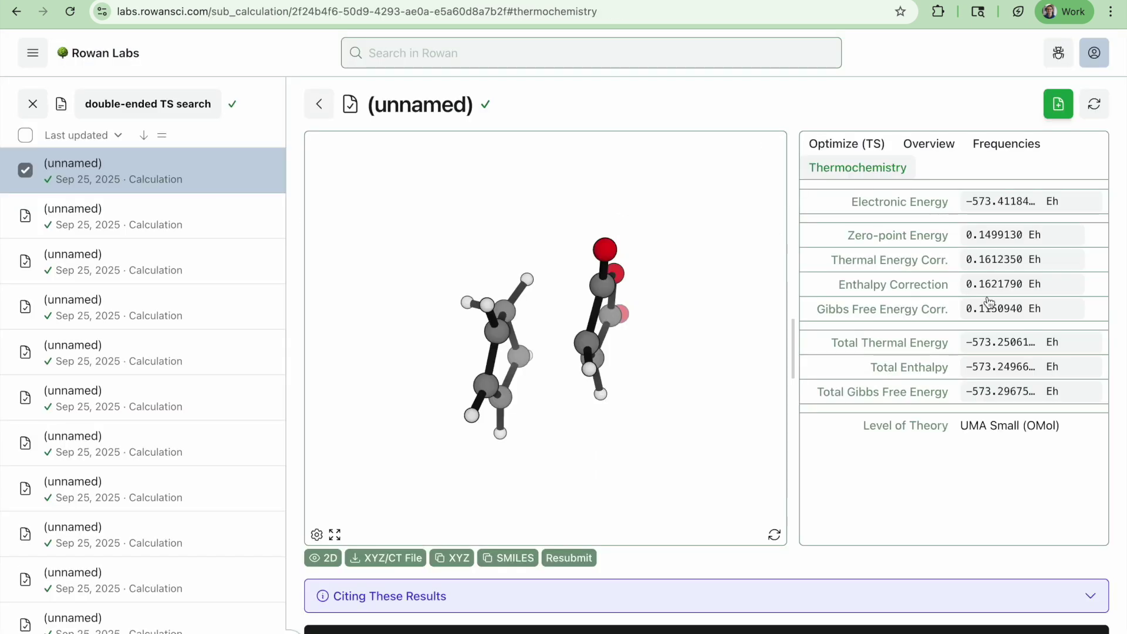
pyautogui.click(992, 369)
pyautogui.hotkey('ctrl', 'Tab')
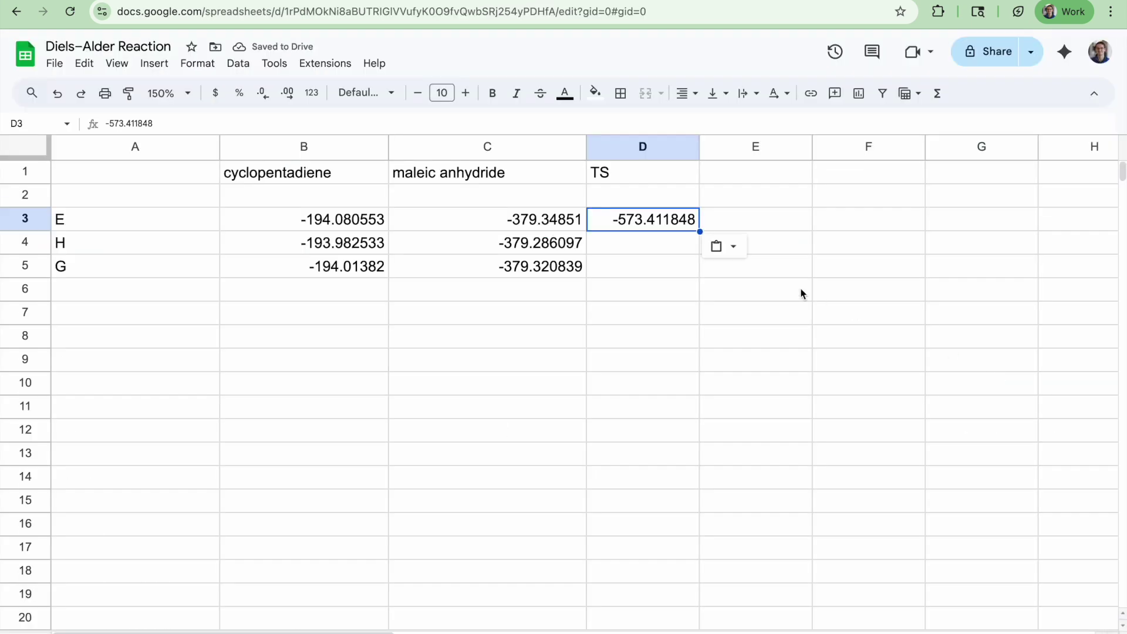
pyautogui.press('Down')
pyautogui.hotkey('ctrl', 'v')
# Copy the TS calculation's total Gibbs free energy from Rowan into cell D5 of the spreadsheet
pyautogui.hotkey('ctrl', 'shift', 'Tab')
pyautogui.click(990, 394)
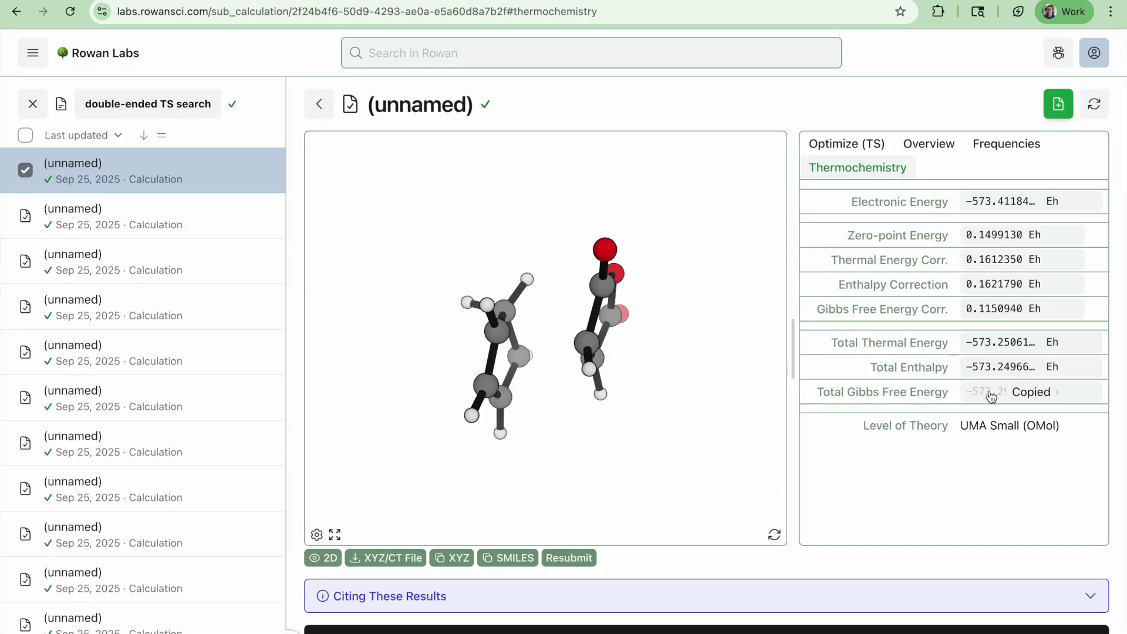
pyautogui.hotkey('ctrl', 'Tab')
pyautogui.press('Down')
pyautogui.hotkey('ctrl', 'v')
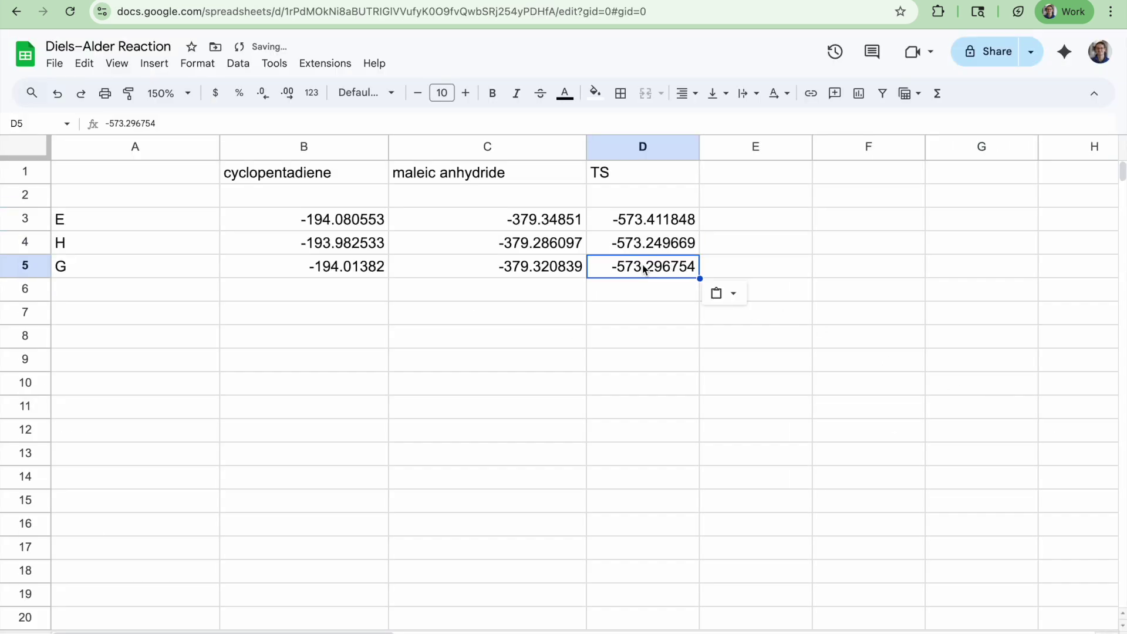
# Open the product calculation's thermochemistry in Rowan and copy its electronic energy into cell E3 of the spreadsheet
pyautogui.hotkey('ctrl', 'shift', 'Tab')
pyautogui.click(313, 116)
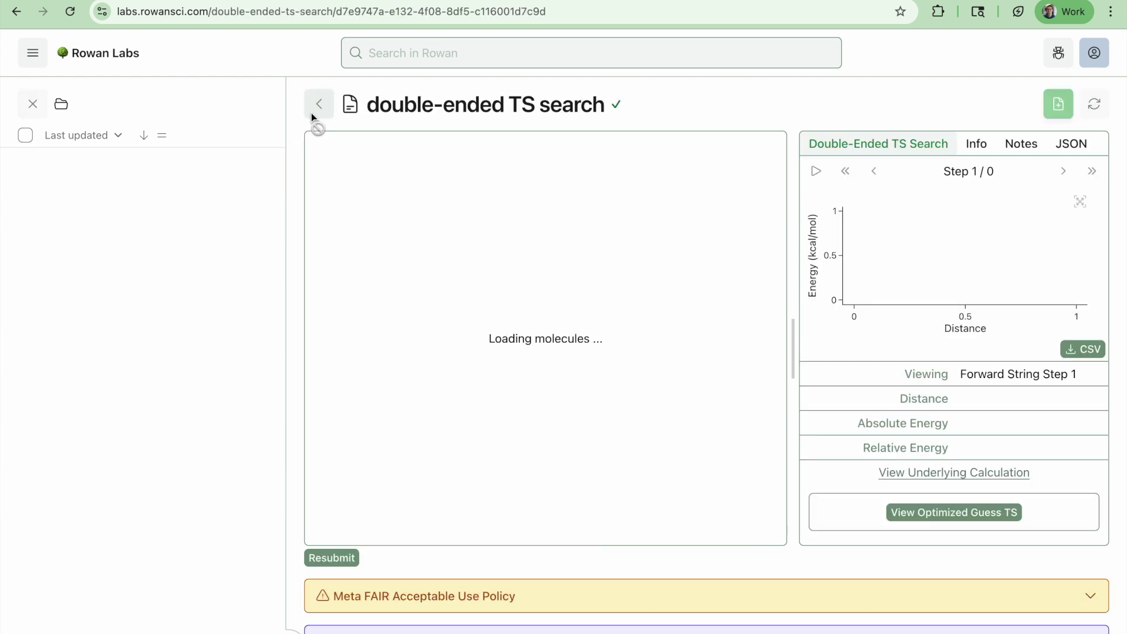
pyautogui.click(66, 206)
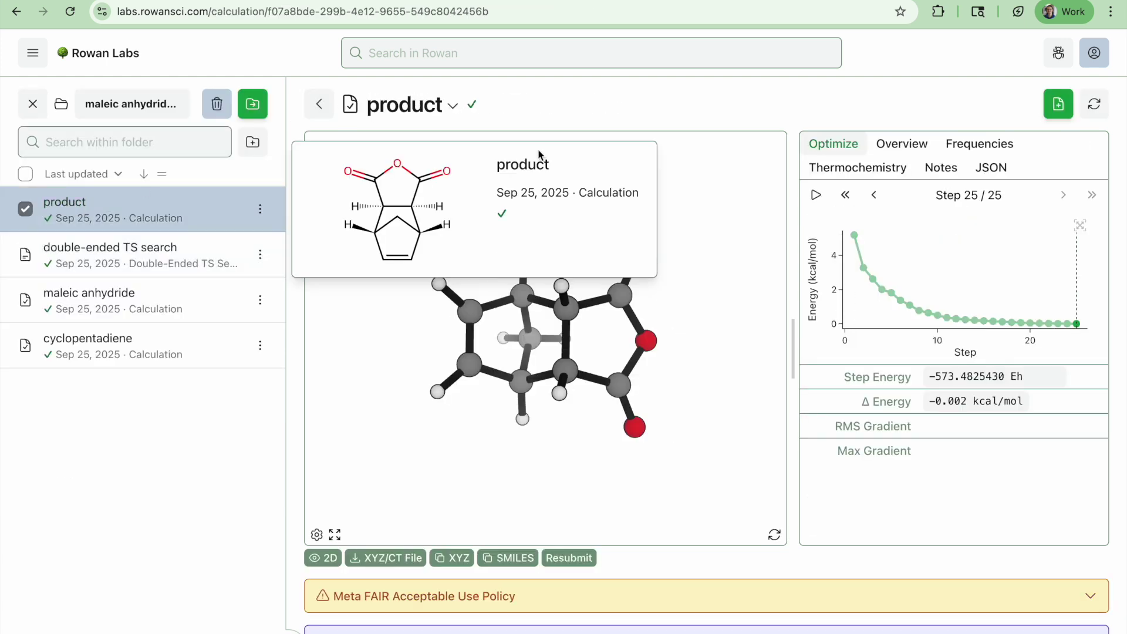
pyautogui.click(968, 147)
pyautogui.click(869, 162)
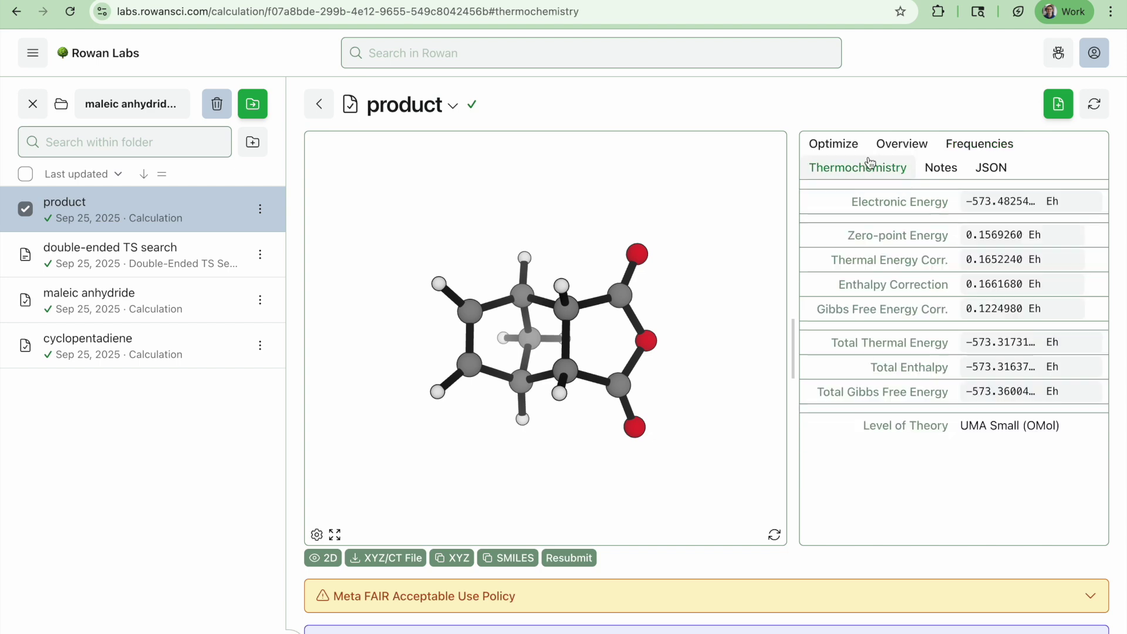
pyautogui.click(1002, 202)
pyautogui.hotkey('ctrl', 'Tab')
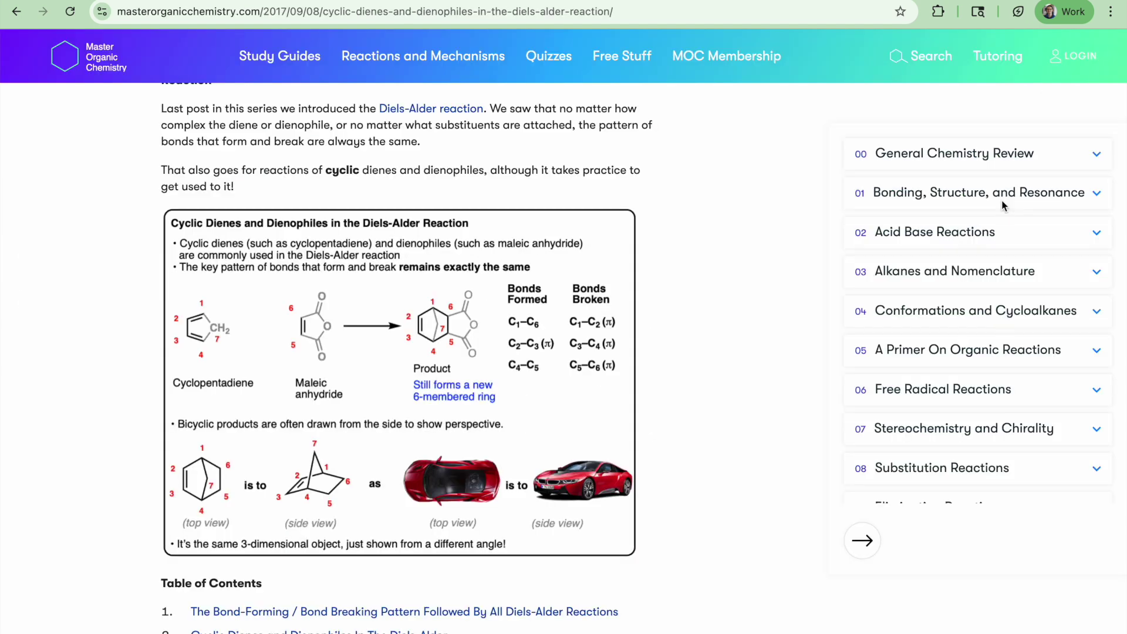
pyautogui.hotkey('ctrl', 'Tab')
pyautogui.click(771, 224)
pyautogui.hotkey('ctrl', 'v')
# Copy the product's total enthalpy from Rowan into cell E4 of the spreadsheet
pyautogui.hotkey('ctrl', 'Tab')
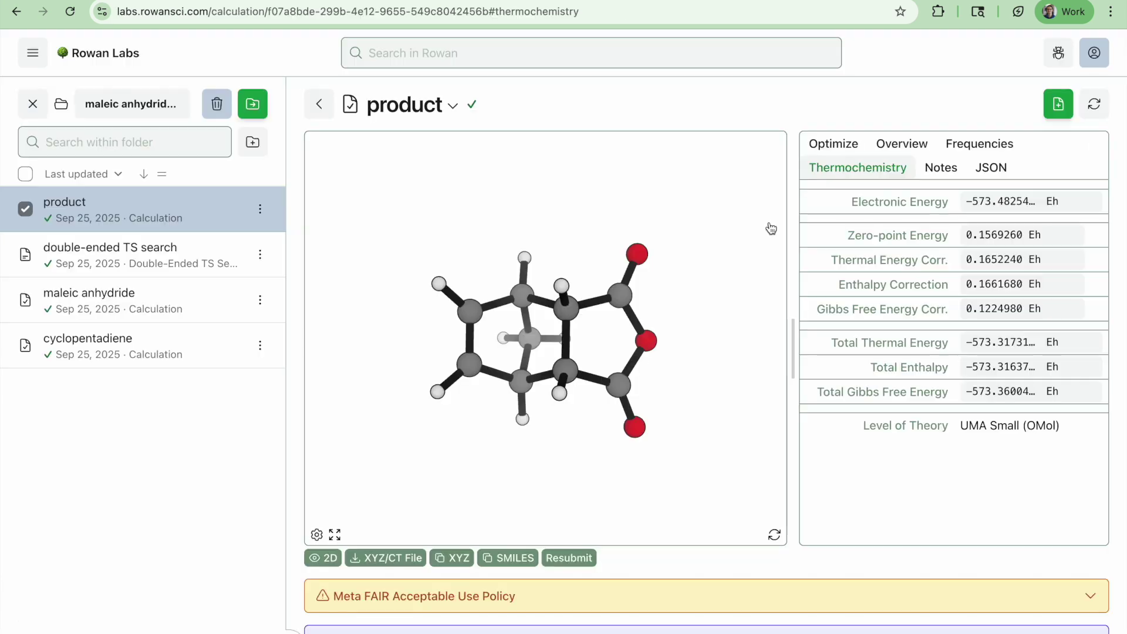
pyautogui.click(995, 369)
pyautogui.hotkey('ctrl', 'shift', 'Tab')
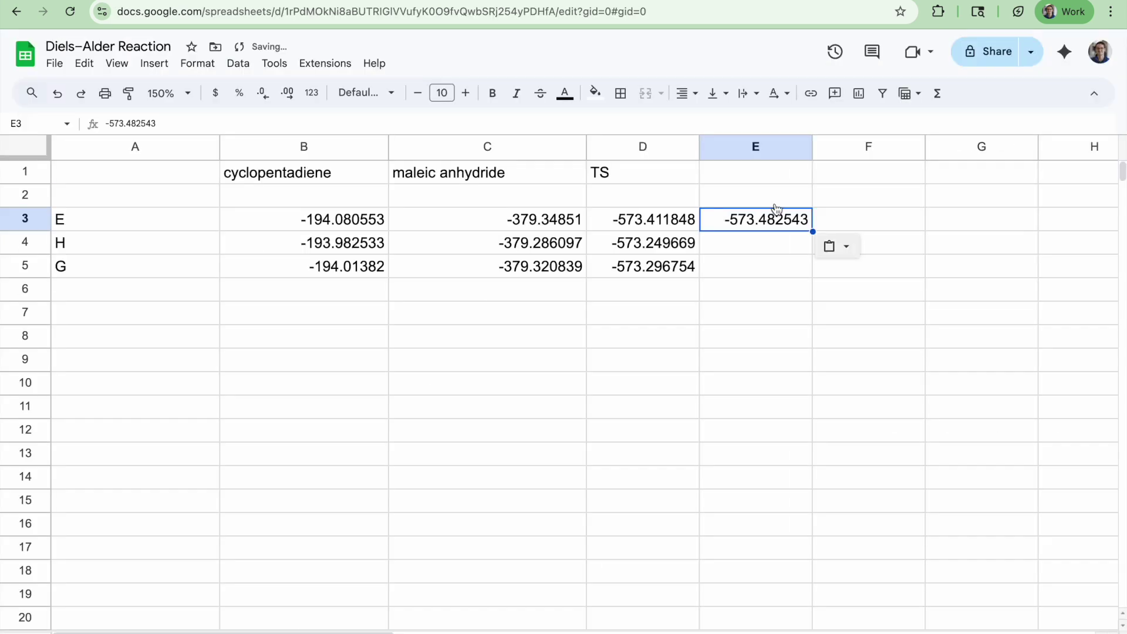
pyautogui.click(762, 242)
pyautogui.hotkey('ctrl', 'v')
# Copy the product's total Gibbs free energy from Rowan into cell E5, keeping the enthalpy in E4
pyautogui.hotkey('ctrl', 'Tab')
pyautogui.click(989, 393)
pyautogui.hotkey('ctrl', 'shift', 'Tab')
pyautogui.hotkey('ctrl', 'v')
pyautogui.hotkey('ctrl', 'z')
pyautogui.press('Down')
pyautogui.hotkey('ctrl', 'v')
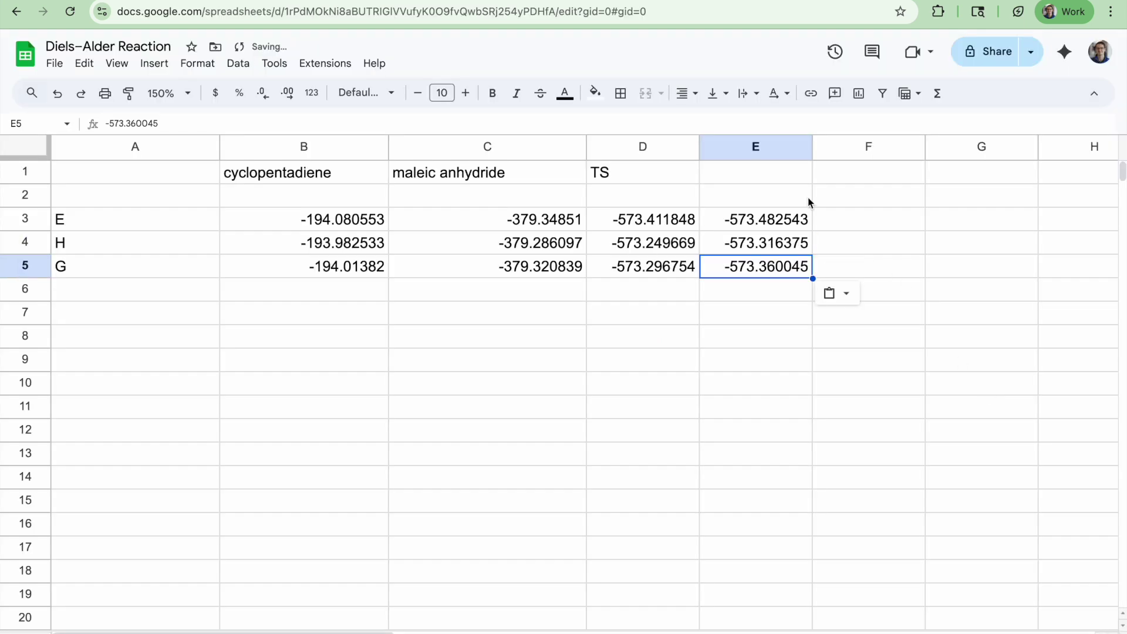
# Title column E "product" in row 1 and widen the TS column slightly
pyautogui.click(775, 174)
pyautogui.write('product')
pyautogui.press('Return')
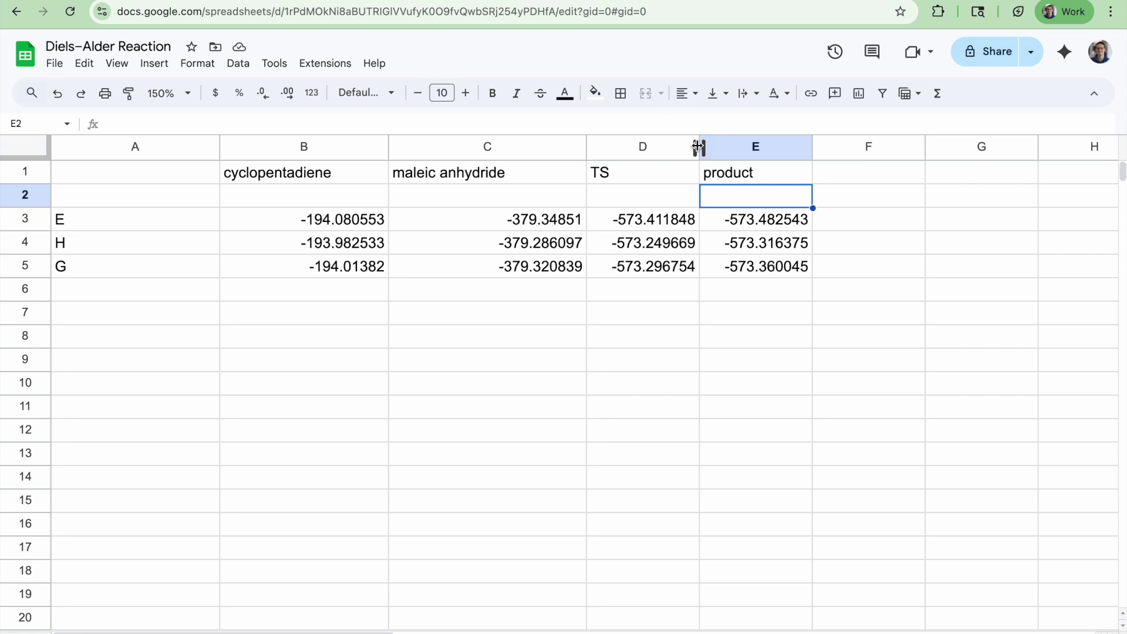
pyautogui.moveTo(695, 146); pyautogui.dragTo(727, 147)
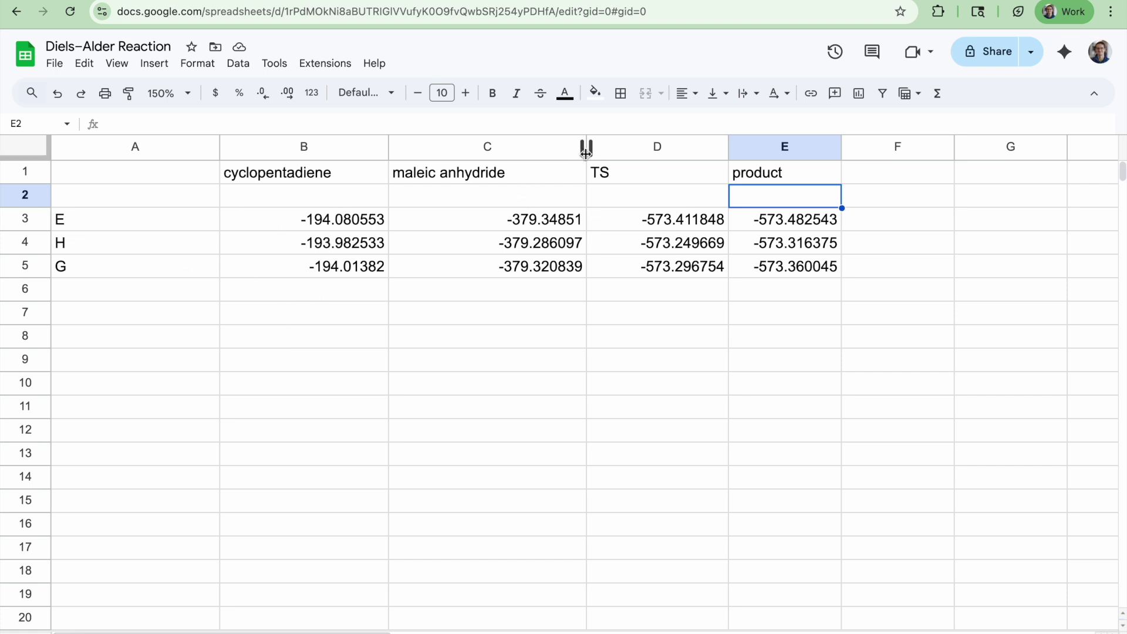
# Insert an empty column before the TS column and title it "Cp + MA" in row 1
pyautogui.click(618, 149)
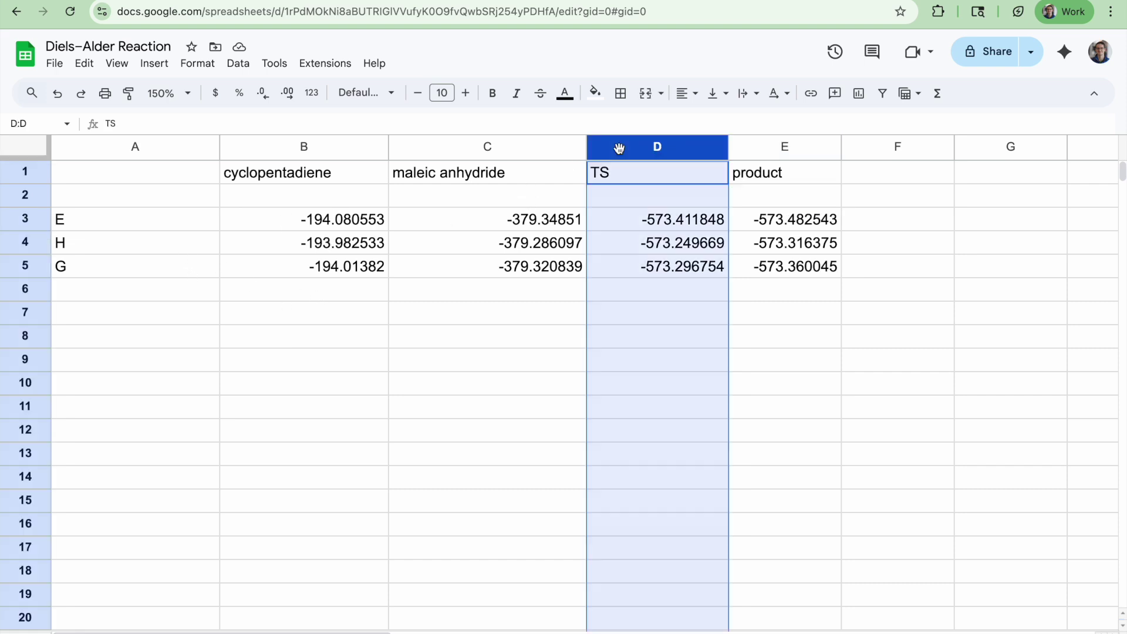
pyautogui.rightClick(619, 149)
pyautogui.click(669, 251)
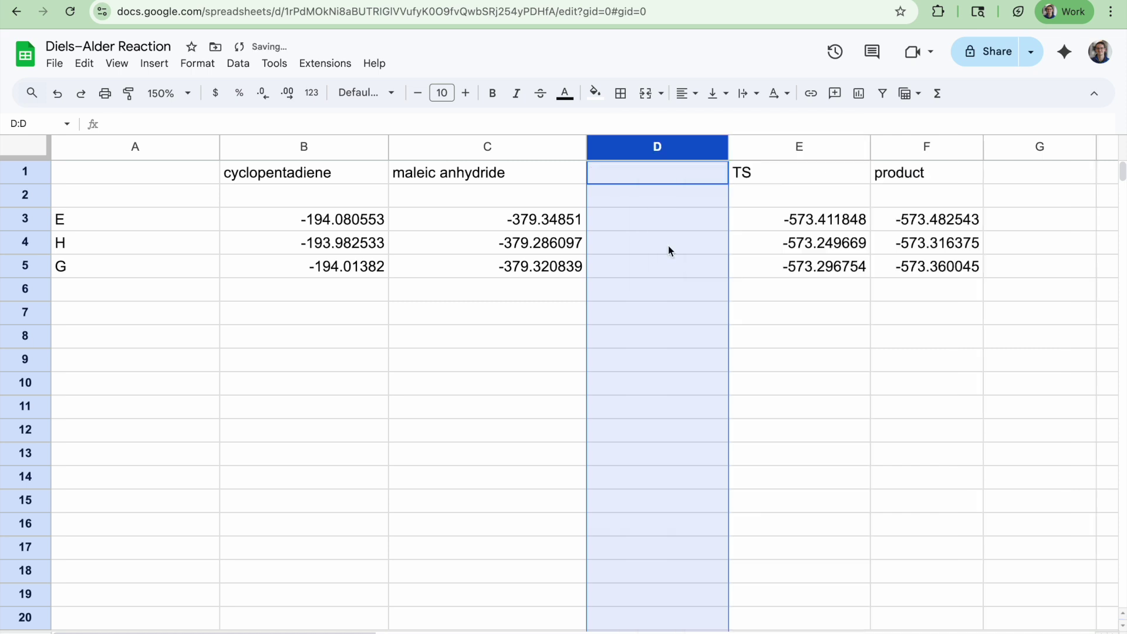
pyautogui.click(631, 173)
pyautogui.write('Cp + MA')
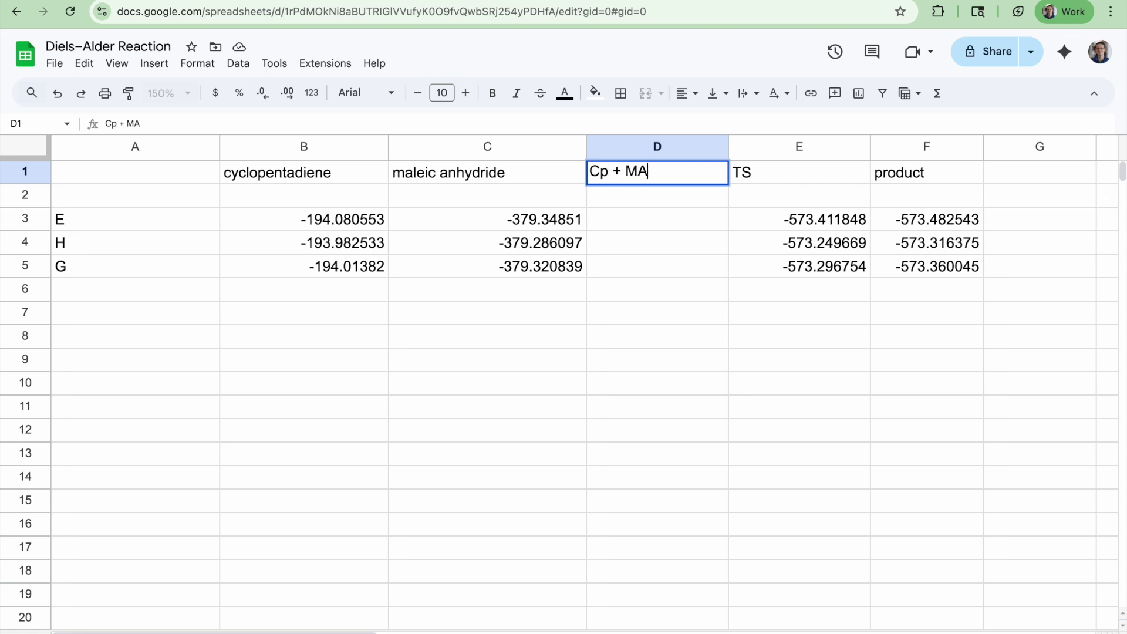
pyautogui.press('Return')
# Sum the cyclopentadiene and maleic anhydride energies in D3 with =B3+C3 and accept the suggested autofill for D4 and D5
pyautogui.click(656, 230)
pyautogui.write('=')
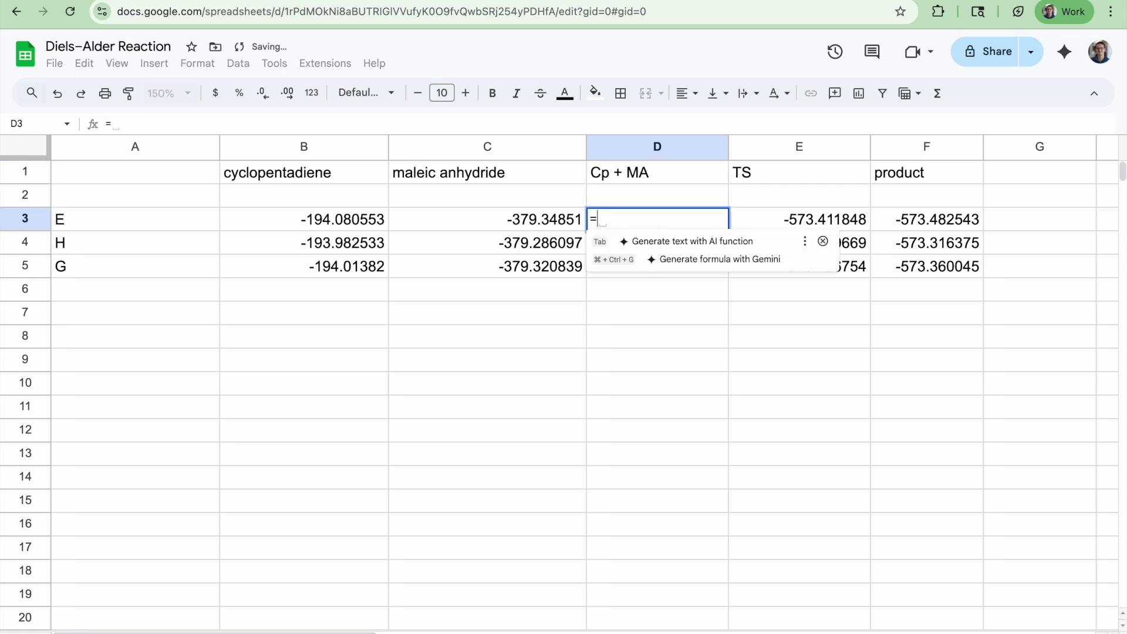
pyautogui.click(327, 220)
pyautogui.write('+')
pyautogui.click(530, 227)
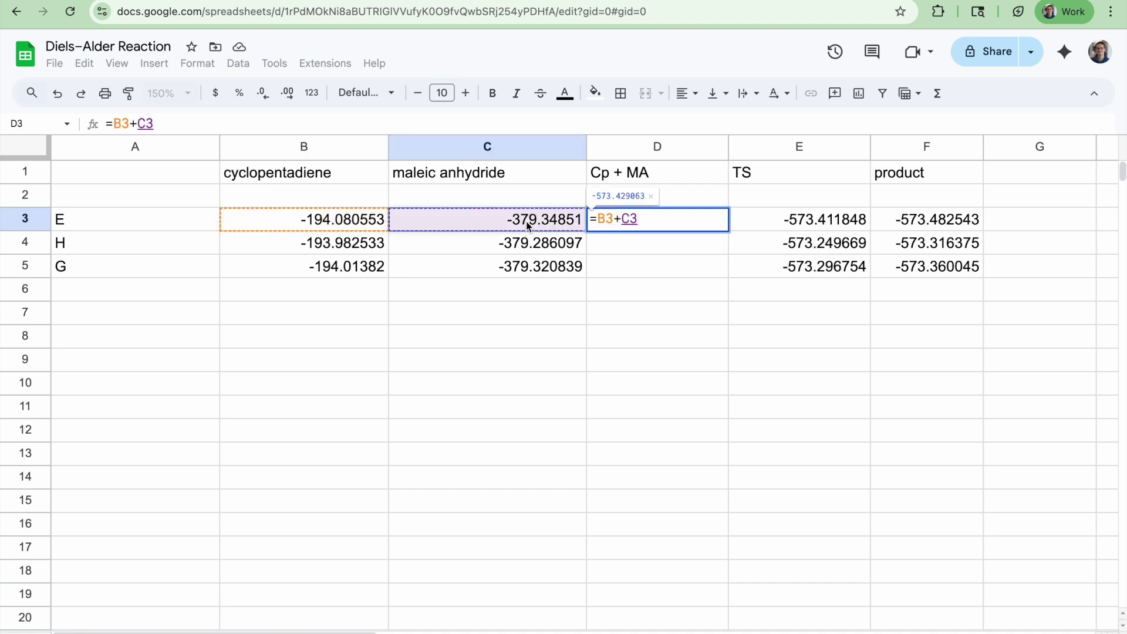
pyautogui.press('Return')
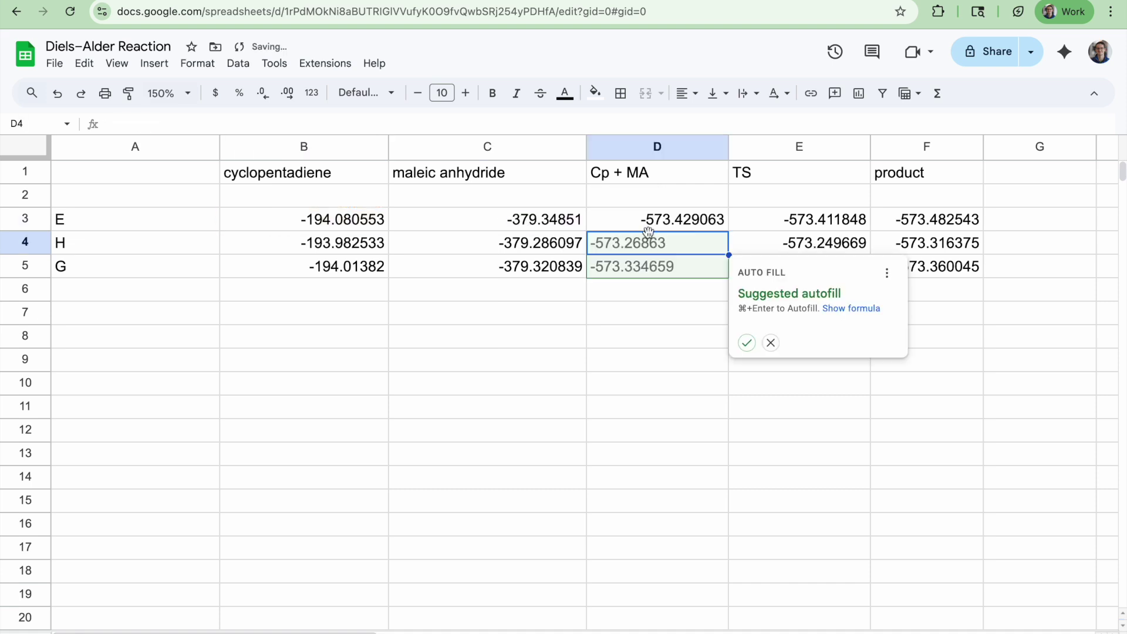
pyautogui.click(746, 343)
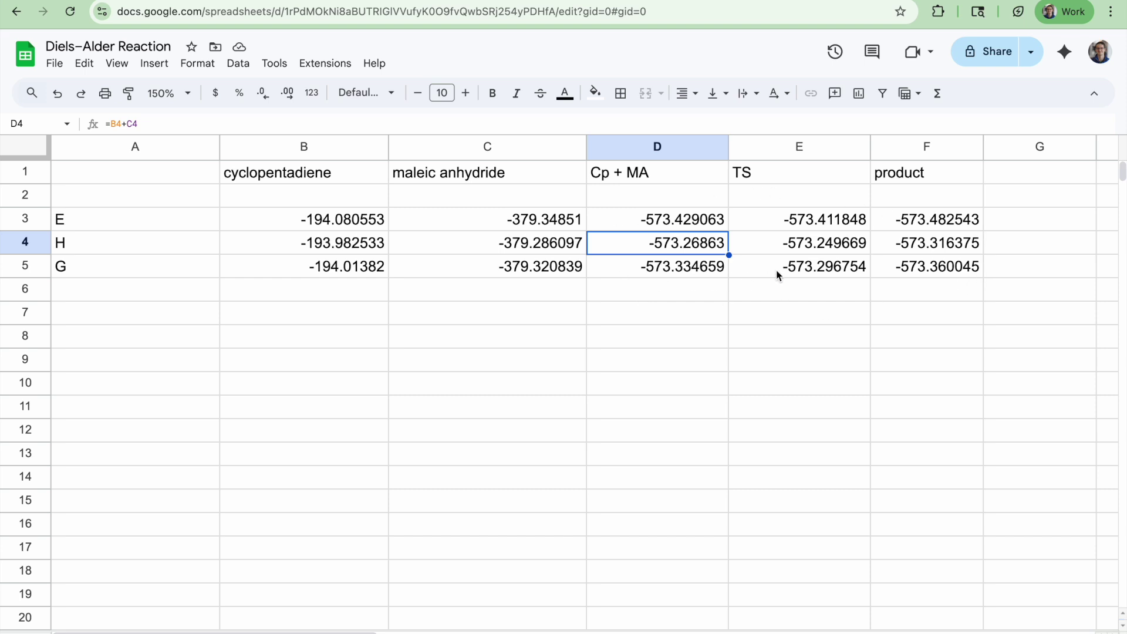
# Enter the row labels ΔE, ΔH and ΔG in cells A7, A8 and A9
pyautogui.click(143, 317)
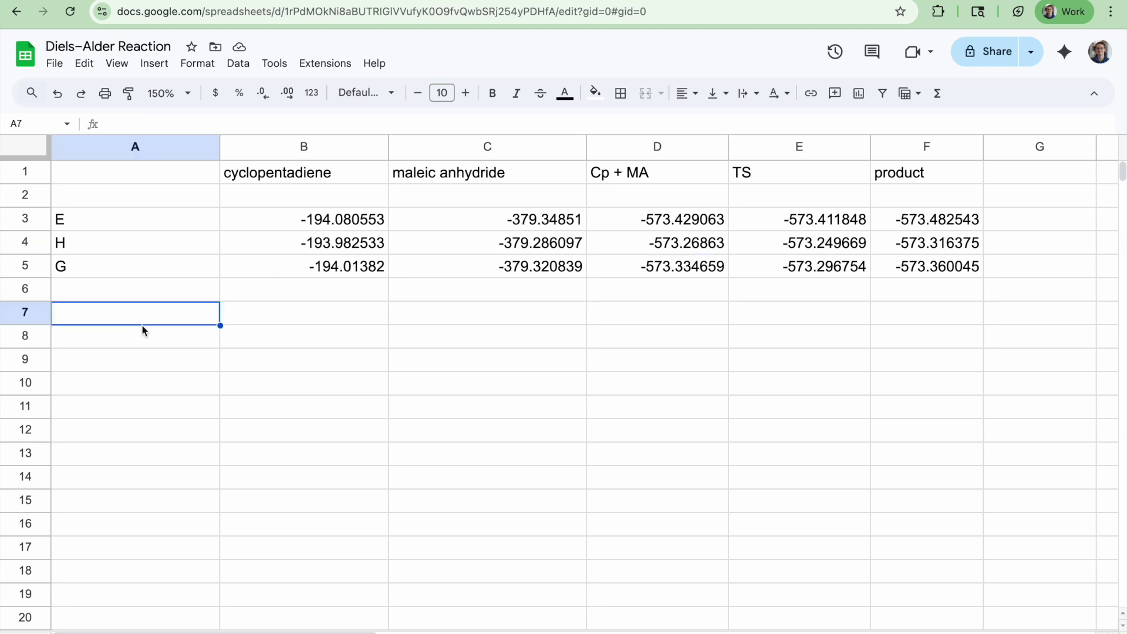
pyautogui.write('ΔE')
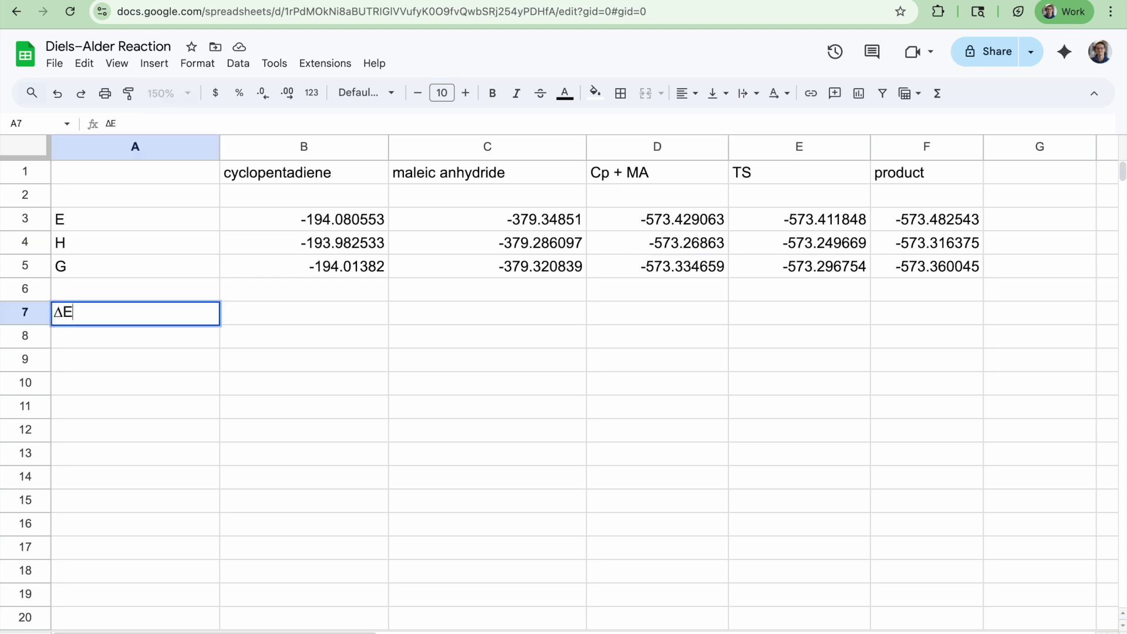
pyautogui.press('Return')
pyautogui.write('ΔH')
pyautogui.press('Return')
pyautogui.write('ΔG')
pyautogui.press('Return')
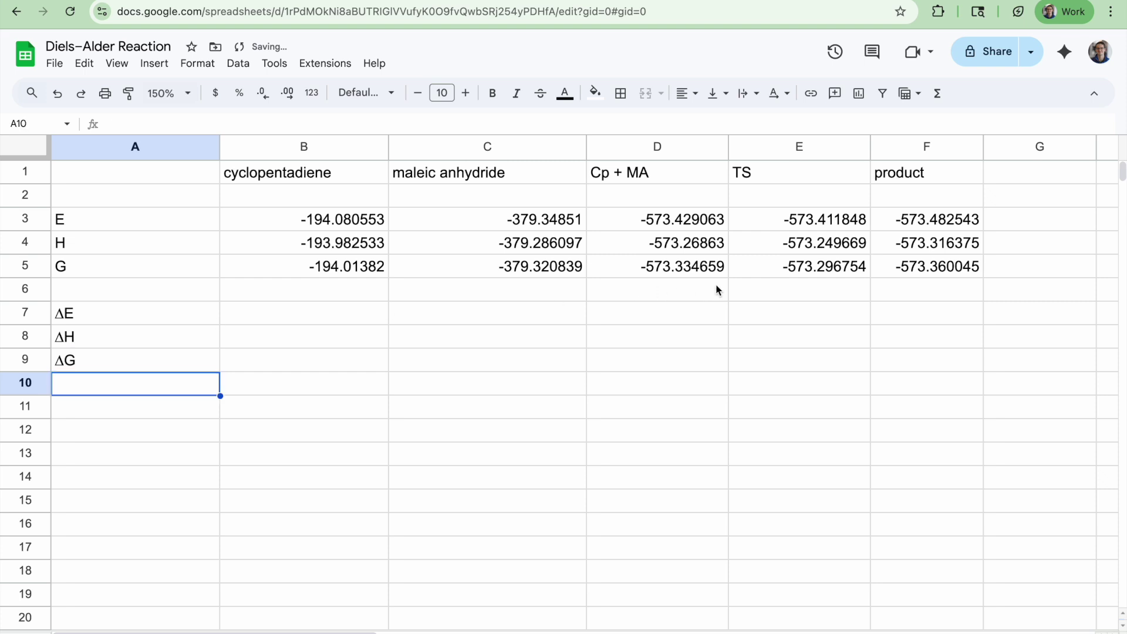
# Calculate the transition state's relative electronic energy in cell E7 with the formula =(E3-D3)*627.509
pyautogui.click(798, 315)
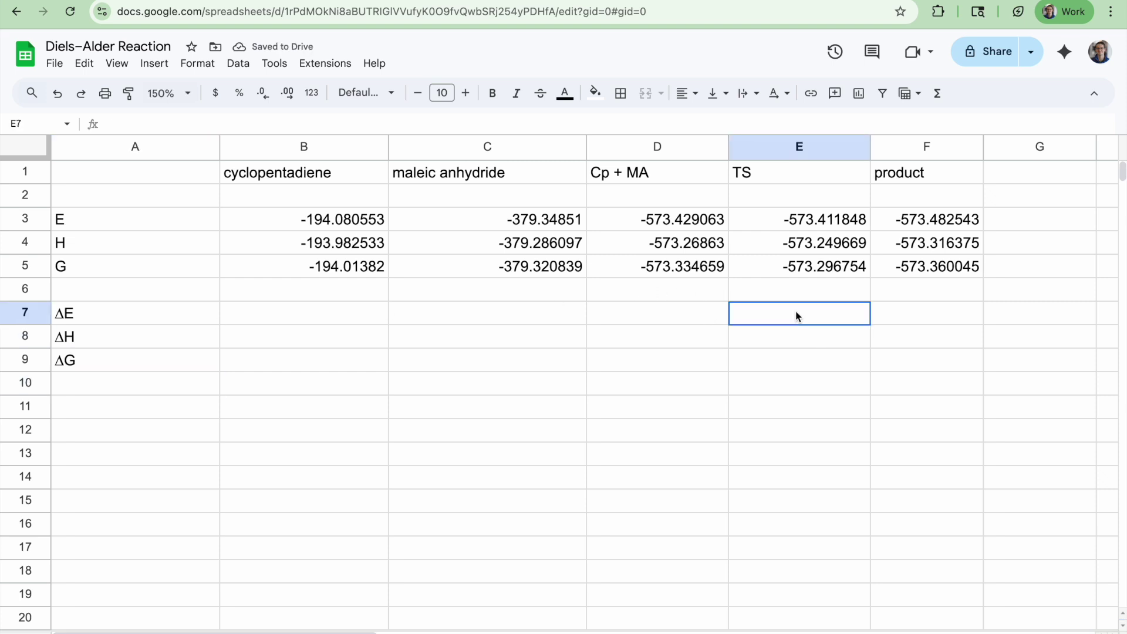
pyautogui.write('=')
pyautogui.click(793, 226)
pyautogui.write('-')
pyautogui.click(675, 219)
pyautogui.write(')')
pyautogui.press('Left')
pyautogui.press('Left')
pyautogui.press('Left')
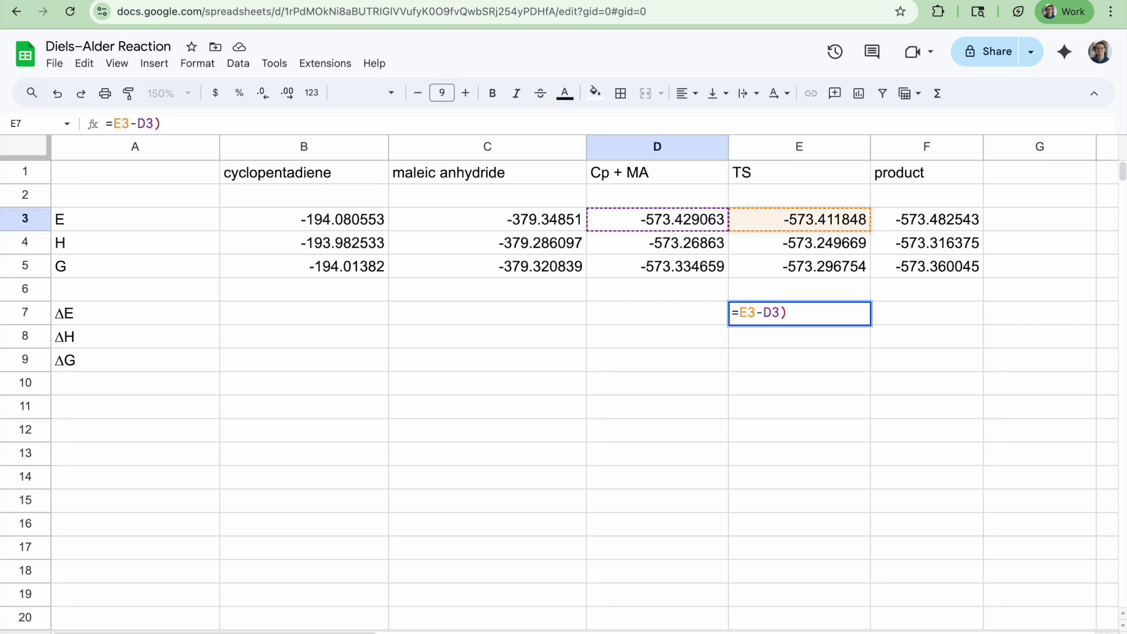
pyautogui.write('(')
pyautogui.press('Right')
pyautogui.press('Right')
pyautogui.press('Right')
pyautogui.press('Right')
pyautogui.press('Right')
pyautogui.press('Right')
pyautogui.write('*62')
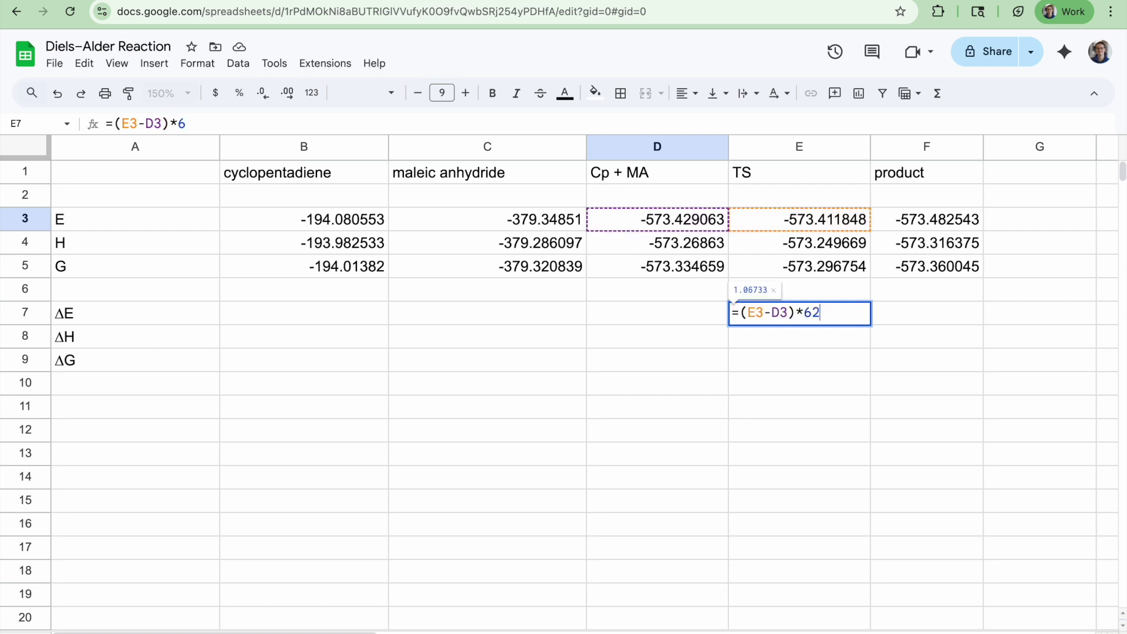
pyautogui.write('7.509')
pyautogui.press('Return')
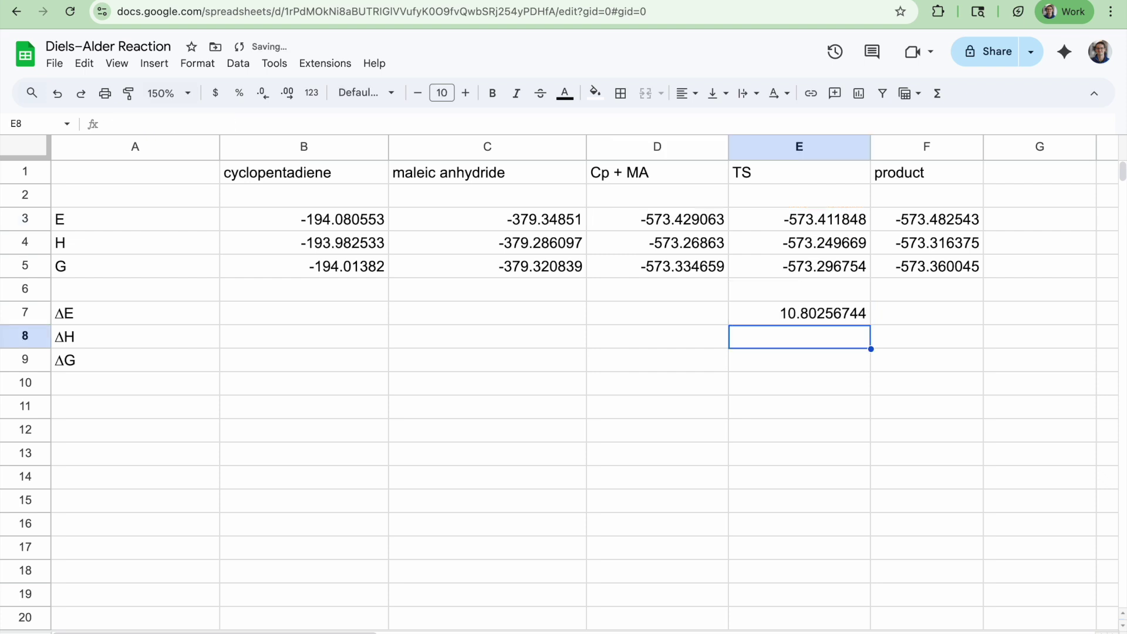
# Copy the TS formula from E7 into E8 and E9 for the ΔH and ΔG rows
pyautogui.press('Up')
pyautogui.hotkey('ctrl', 'c')
pyautogui.press('Down')
pyautogui.hotkey('ctrl', 'v')
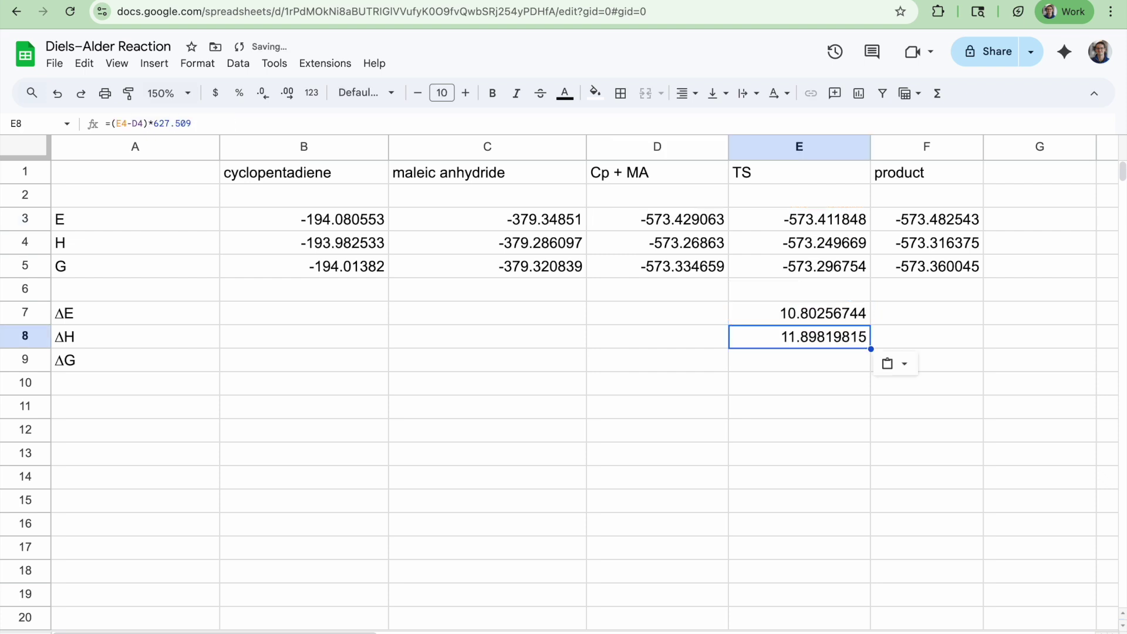
pyautogui.press('Down')
pyautogui.hotkey('ctrl', 'v')
# Calculate the product's relative electronic energy in cell F7 with the formula =(F3-D3)*627.509
pyautogui.press('Up')
pyautogui.press('Up')
pyautogui.press('Right')
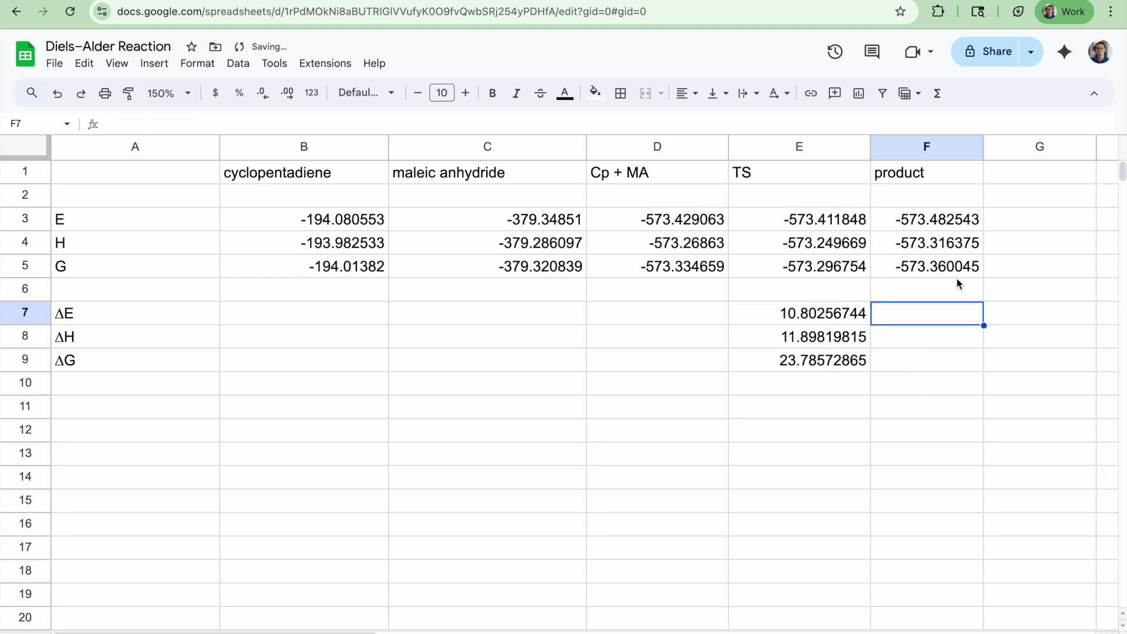
pyautogui.doubleClick(940, 314)
pyautogui.write('=(')
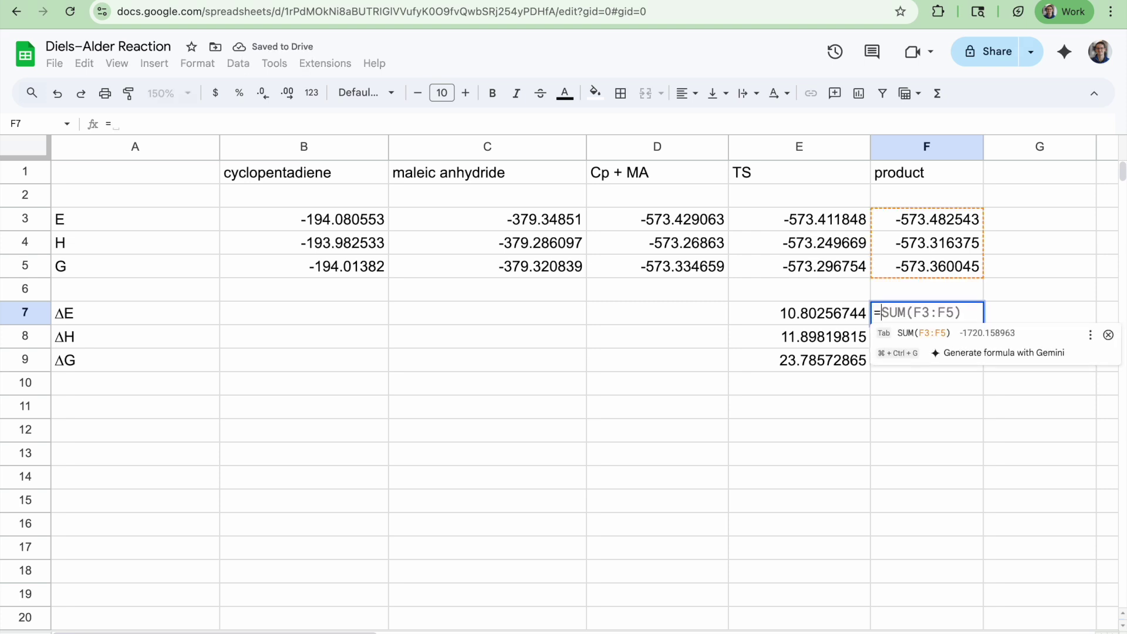
pyautogui.click(906, 219)
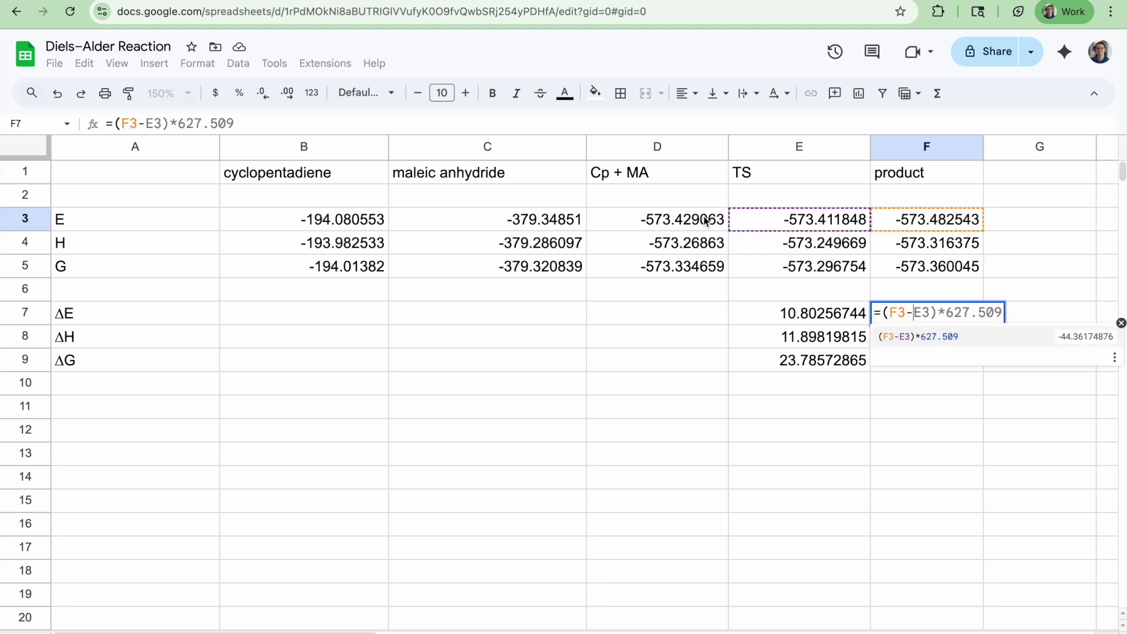
pyautogui.write('-')
pyautogui.click(723, 219)
pyautogui.write(')*')
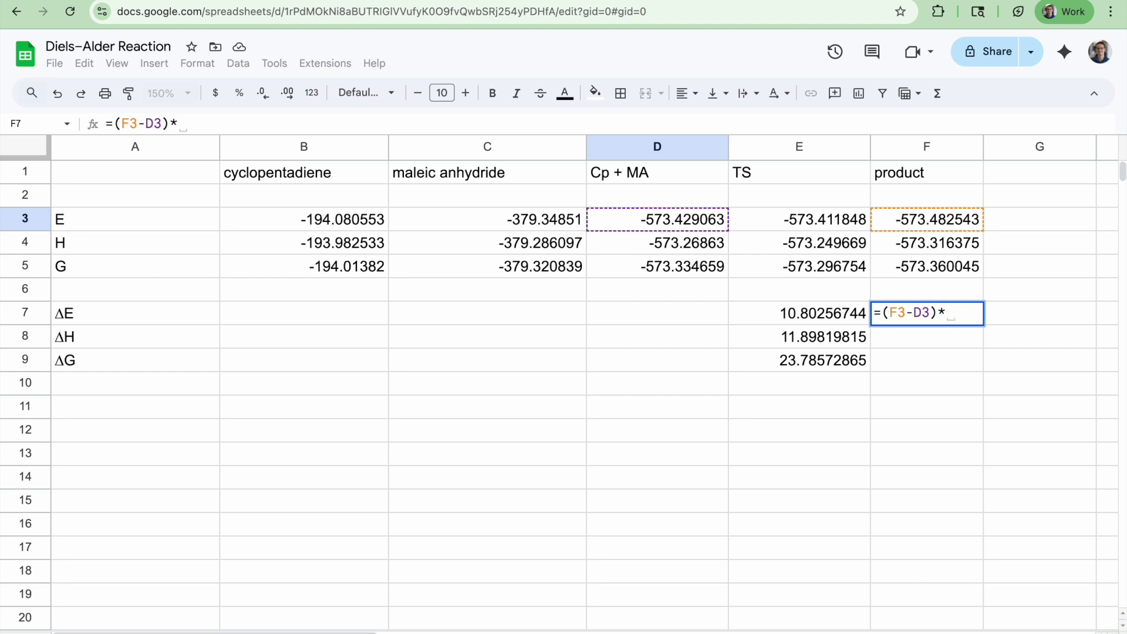
pyautogui.write('627.509')
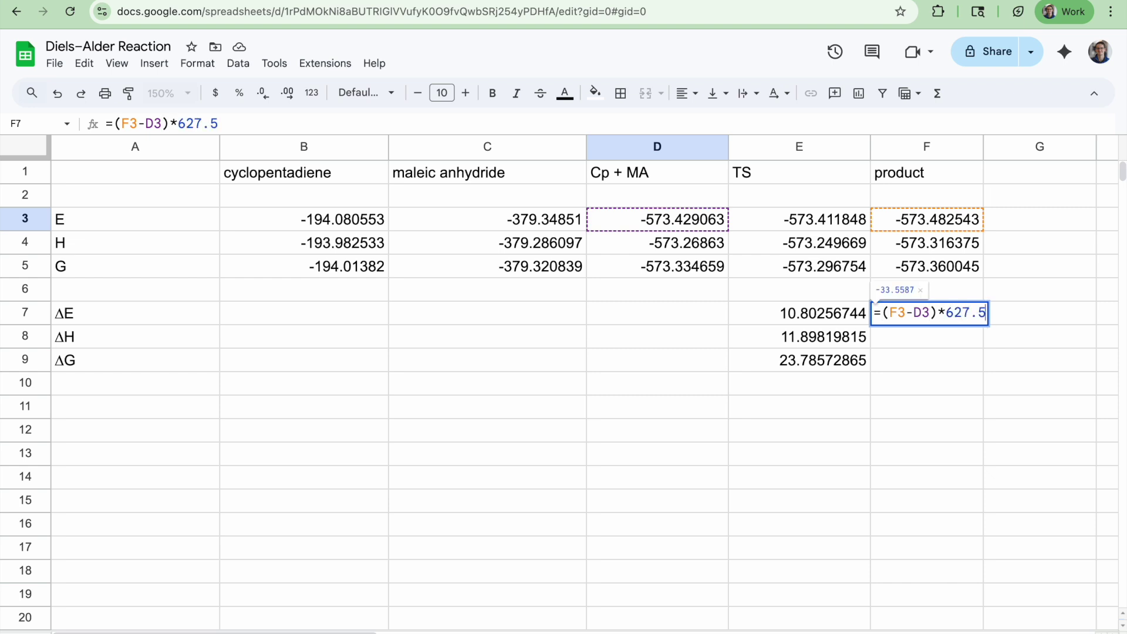
pyautogui.press('Return')
# Copy the product formula from F7 into F8 and F9 for the ΔH and ΔG rows
pyautogui.press('Up')
pyautogui.hotkey('ctrl', 'c')
pyautogui.press('Down')
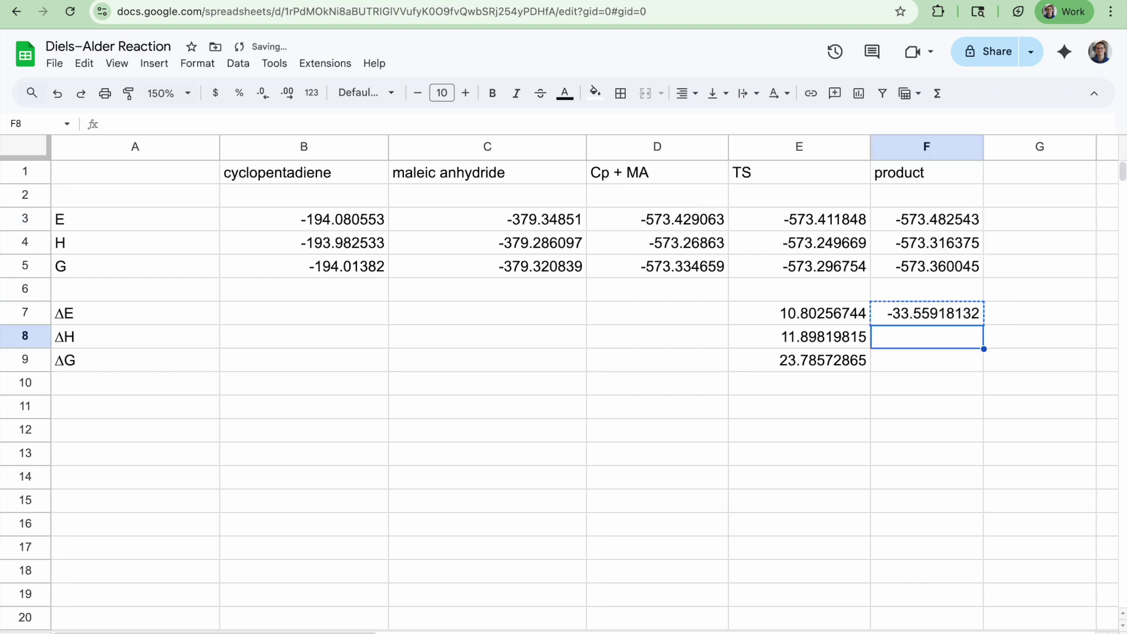
pyautogui.hotkey('ctrl', 'v')
pyautogui.press('Down')
pyautogui.hotkey('ctrl', 'v')
pyautogui.press('Down')
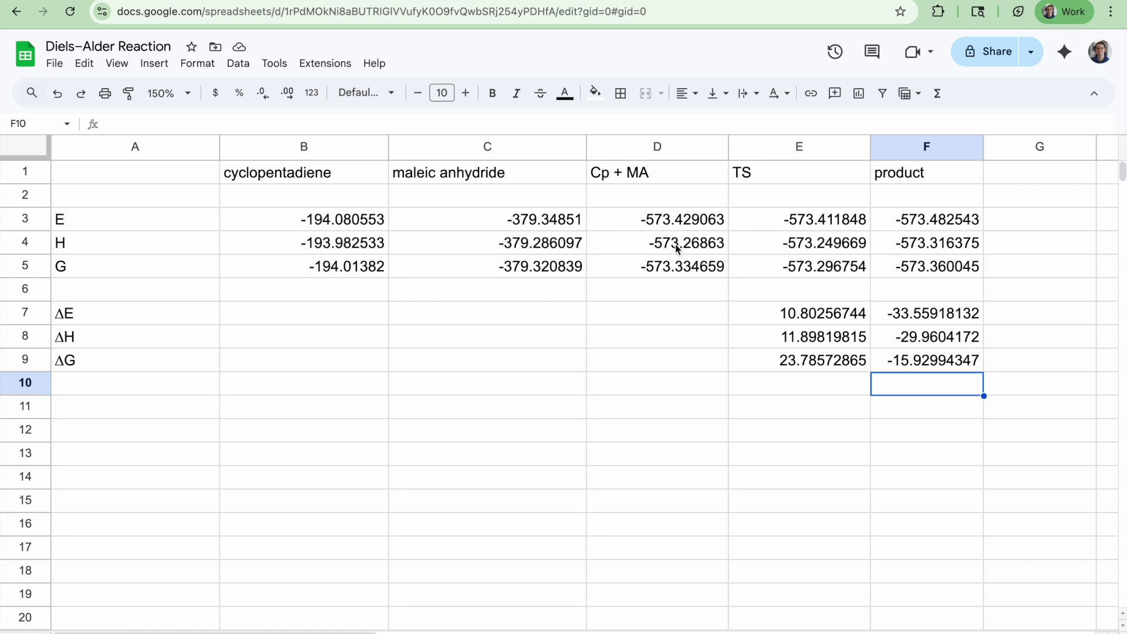
# Enter 0 in D7, D8 and D9 as the Cp + MA reference for ΔE, ΔH and ΔG
pyautogui.click(700, 317)
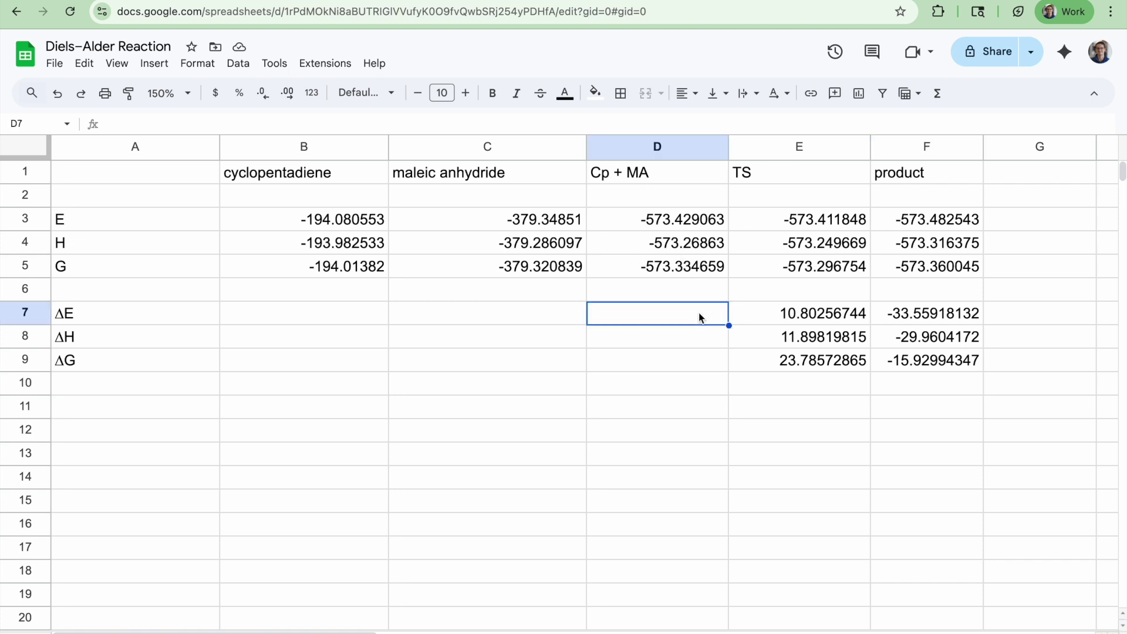
pyautogui.write('0')
pyautogui.press('Return')
pyautogui.write('0')
pyautogui.press('Return')
pyautogui.write('0')
pyautogui.press('Return')
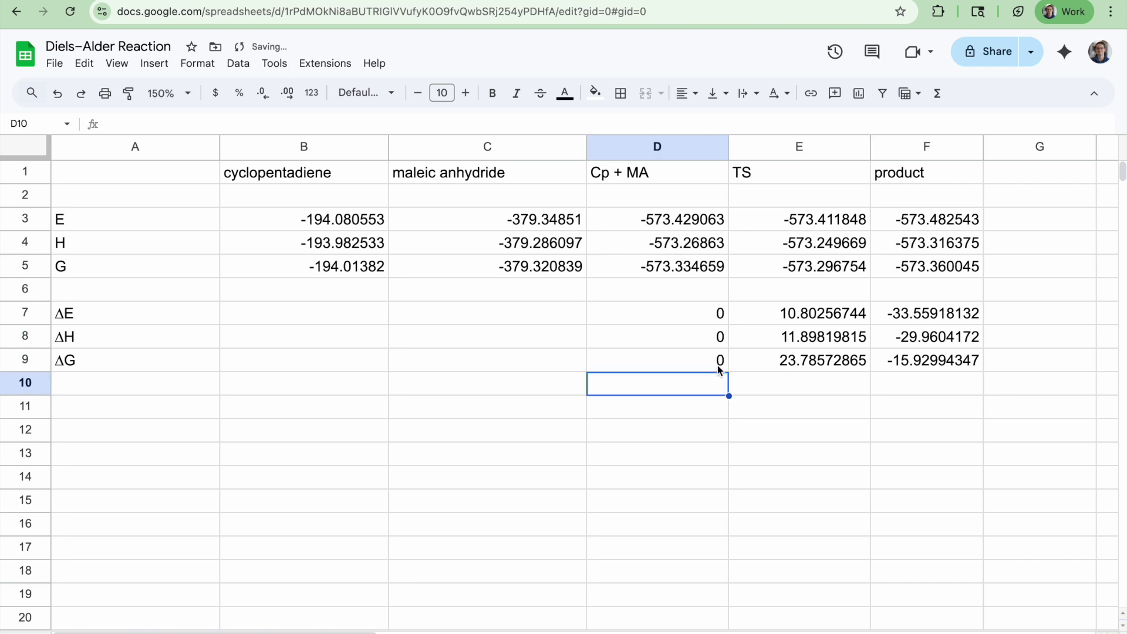
# Examine the ΔE and ΔG values across the Cp + MA, TS and product columns
pyautogui.click(703, 323)
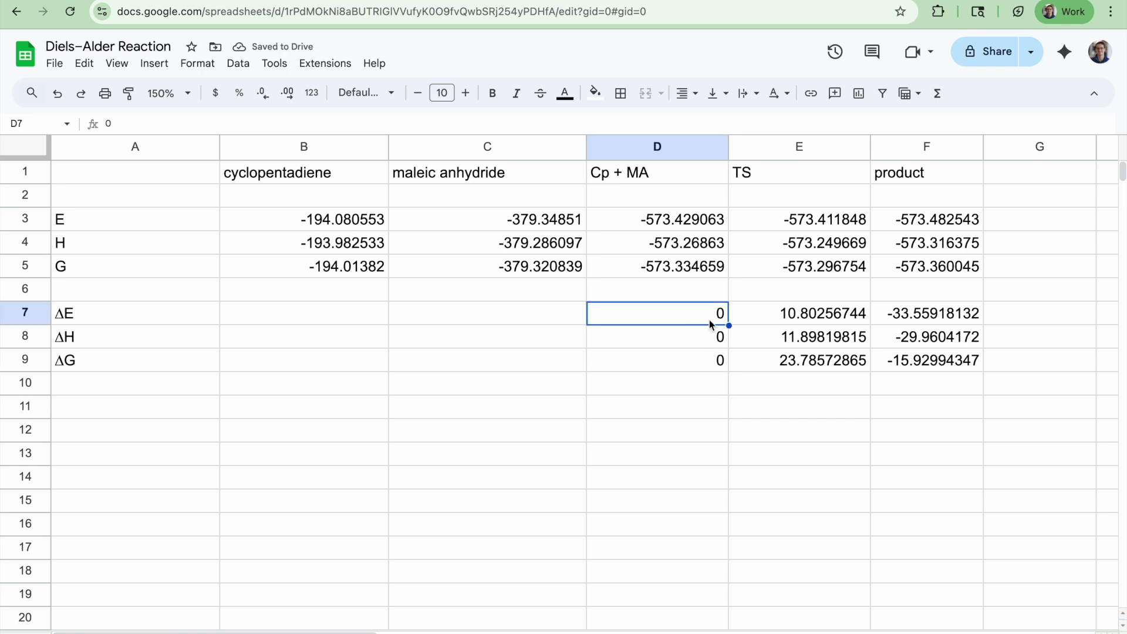
pyautogui.click(828, 319)
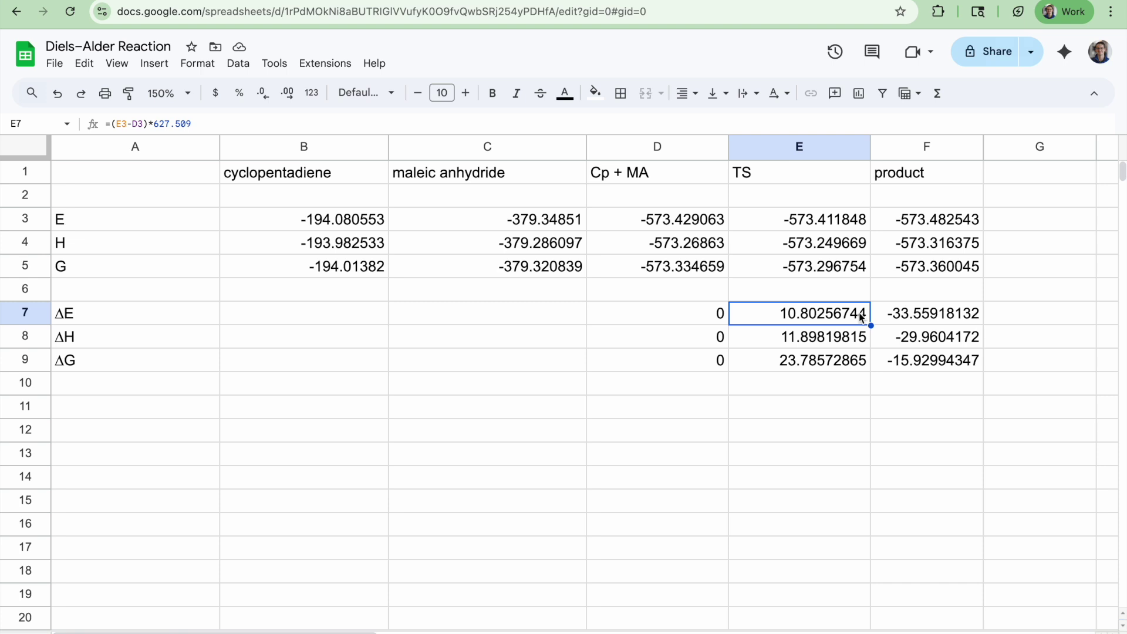
pyautogui.press('Left')
pyautogui.press('Right')
pyautogui.press('Right')
pyautogui.press('Left')
pyautogui.press('Left')
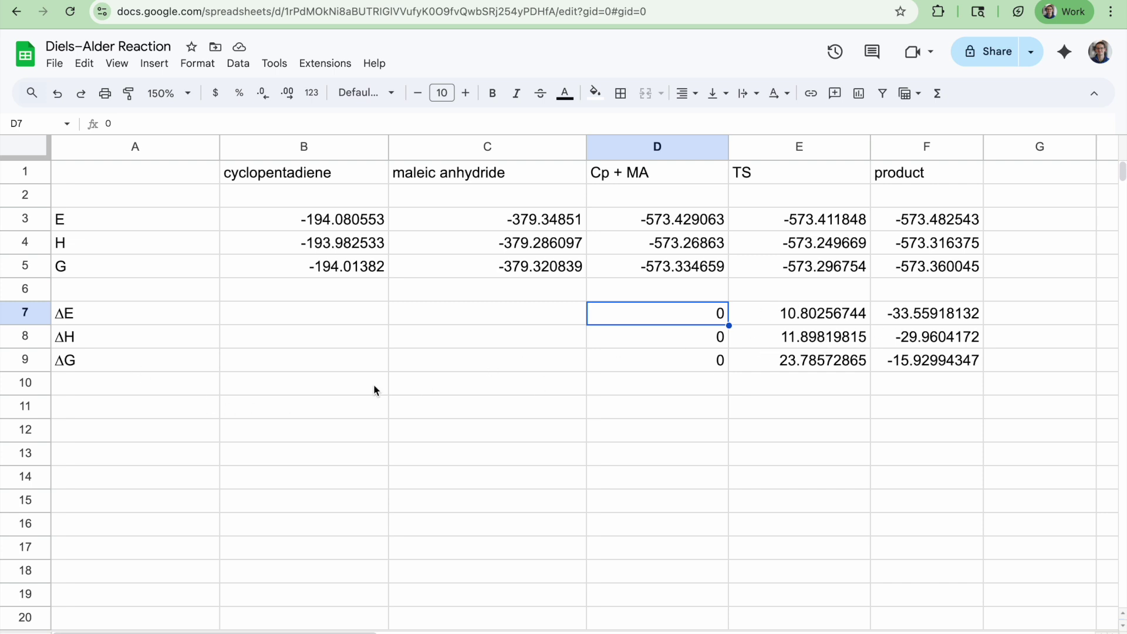
pyautogui.click(719, 360)
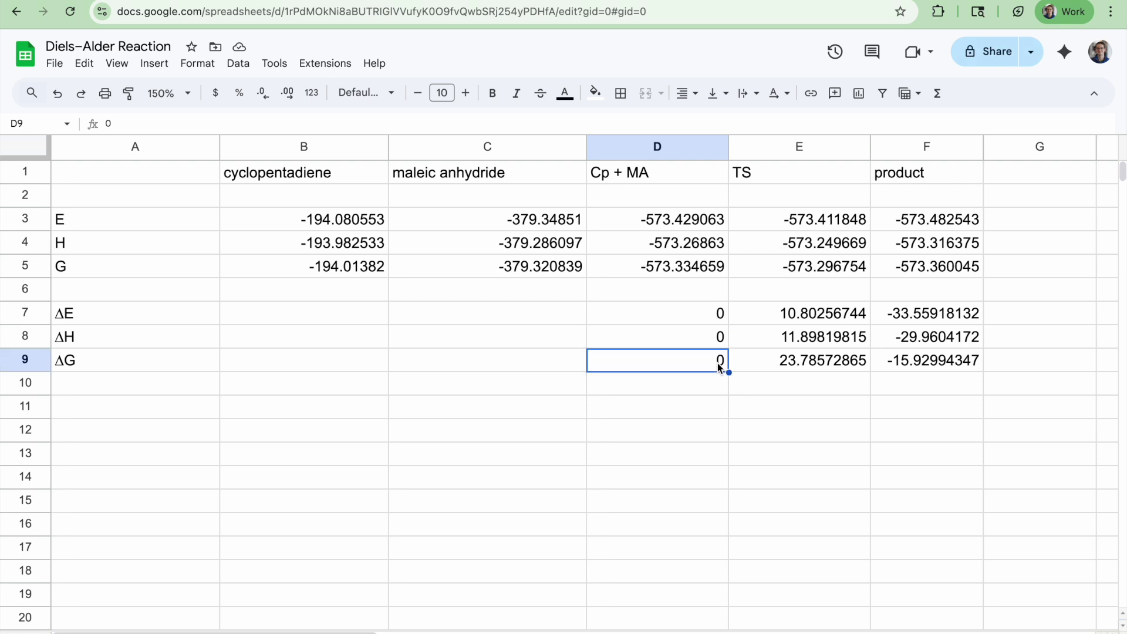
pyautogui.press('Right')
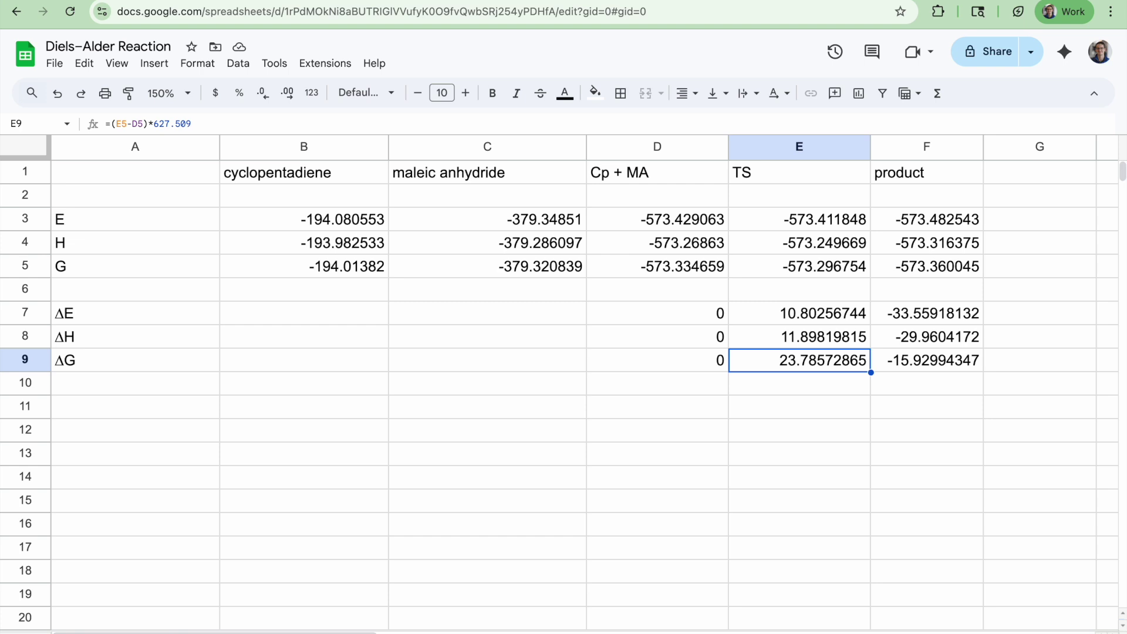
pyautogui.click(926, 360)
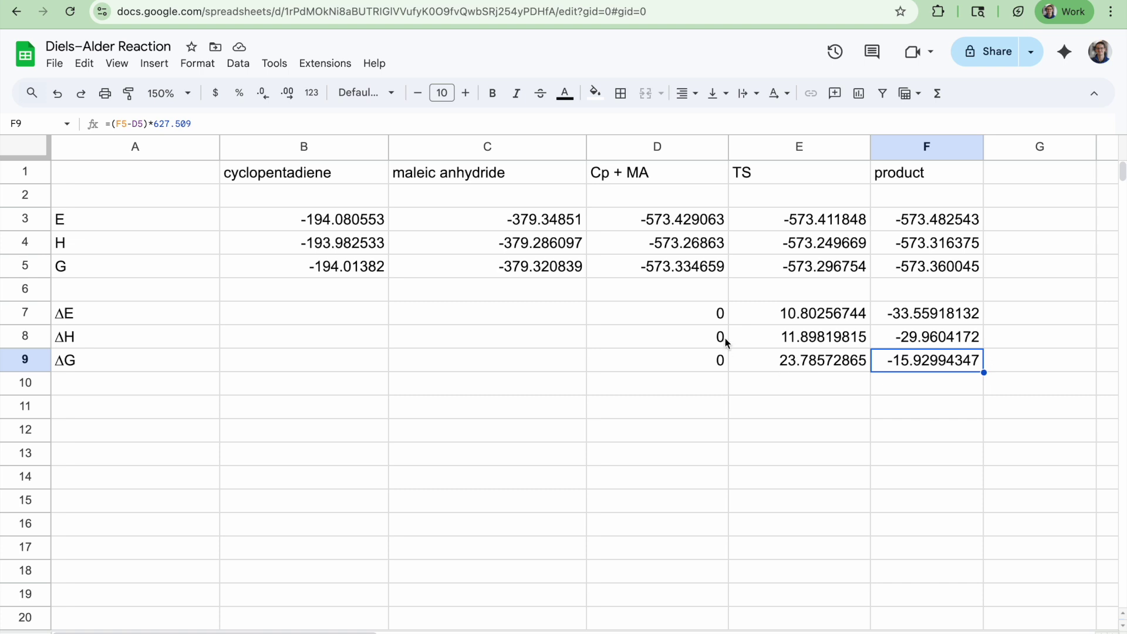
# Reduce the relative energies in D7:F9 to two decimal places
pyautogui.click(710, 317)
pyautogui.keyDown('shift'); pyautogui.click(913, 367); pyautogui.keyUp('shift')
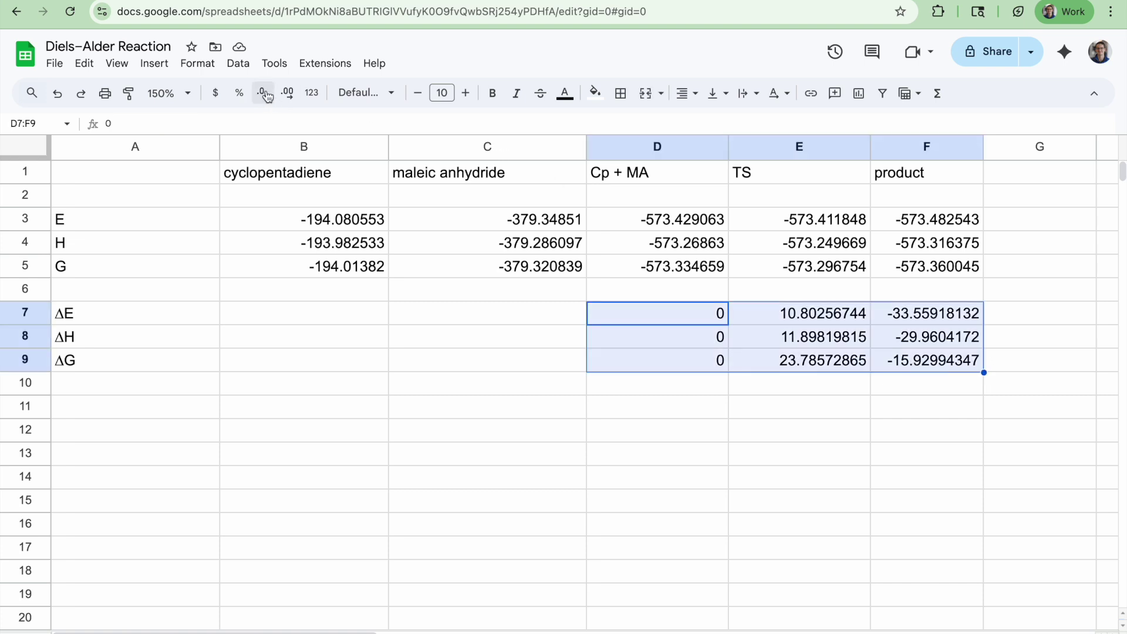
pyautogui.click(286, 94)
pyautogui.click(285, 94)
pyautogui.click(286, 94)
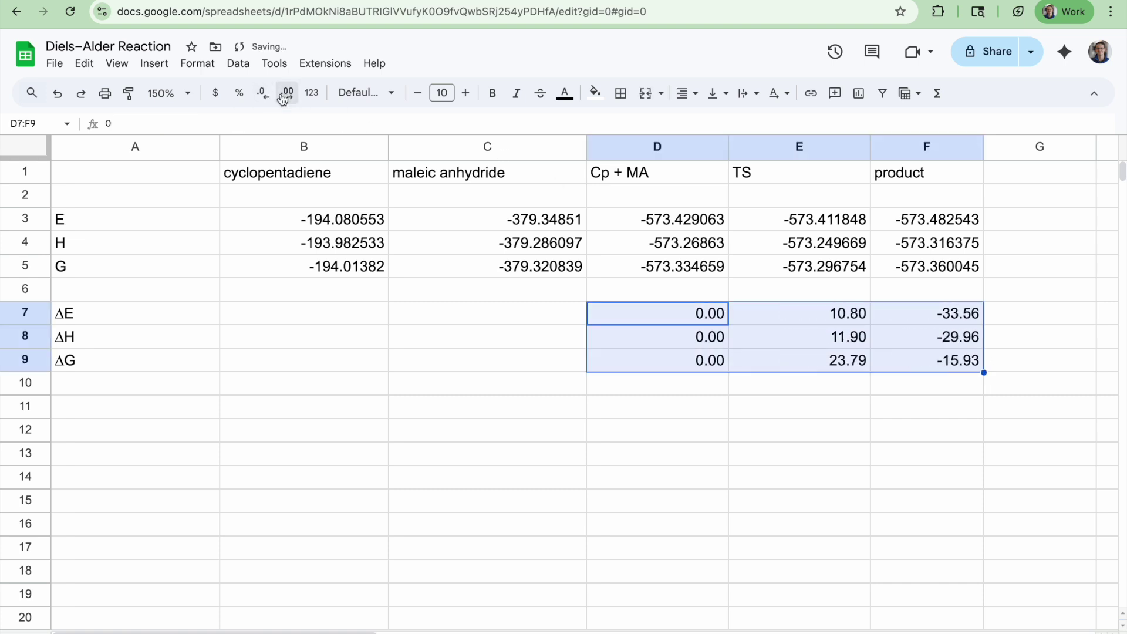
pyautogui.click(720, 428)
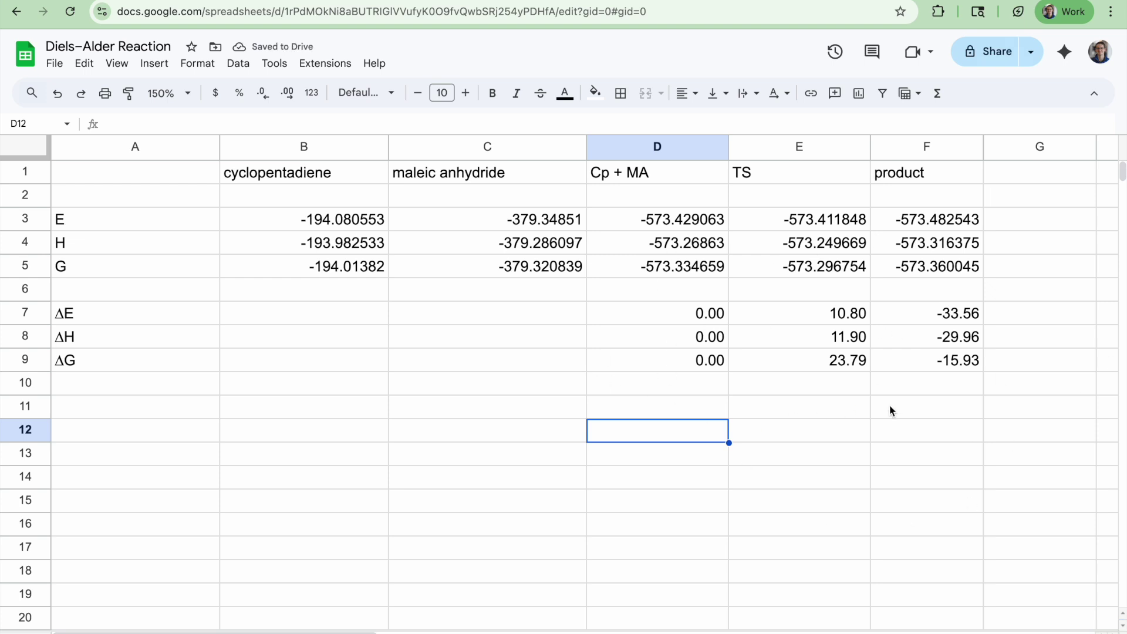
# Switch to Rowan and resubmit the double-ended TS search's current structure (Forward String Step 1) as a new calculation
pyautogui.hotkey('ctrl', 'Tab')
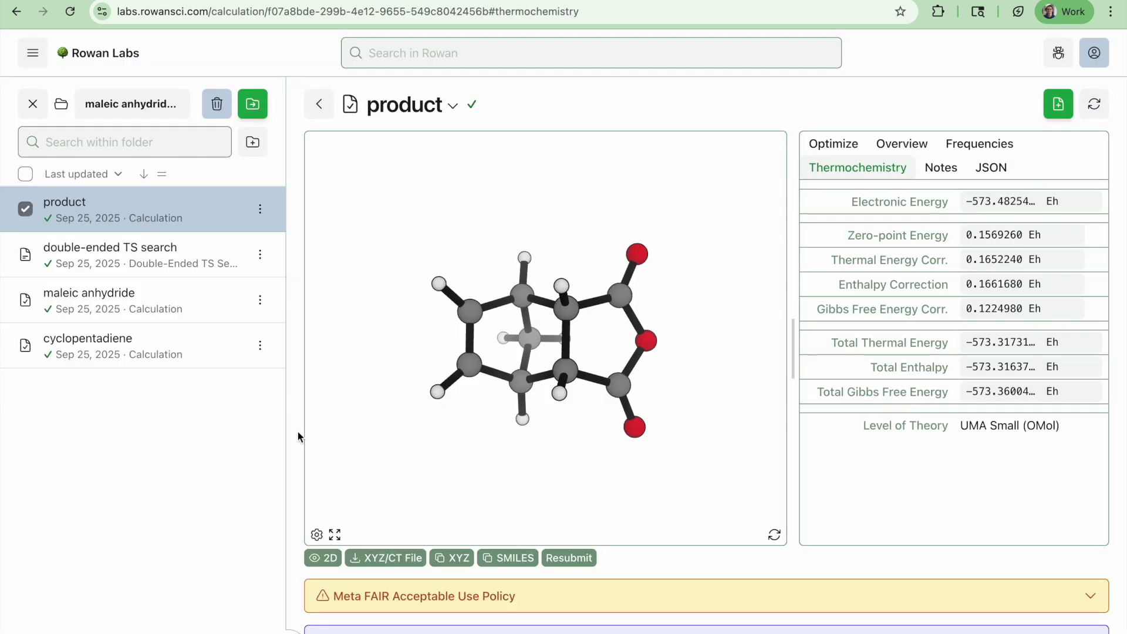
pyautogui.click(164, 254)
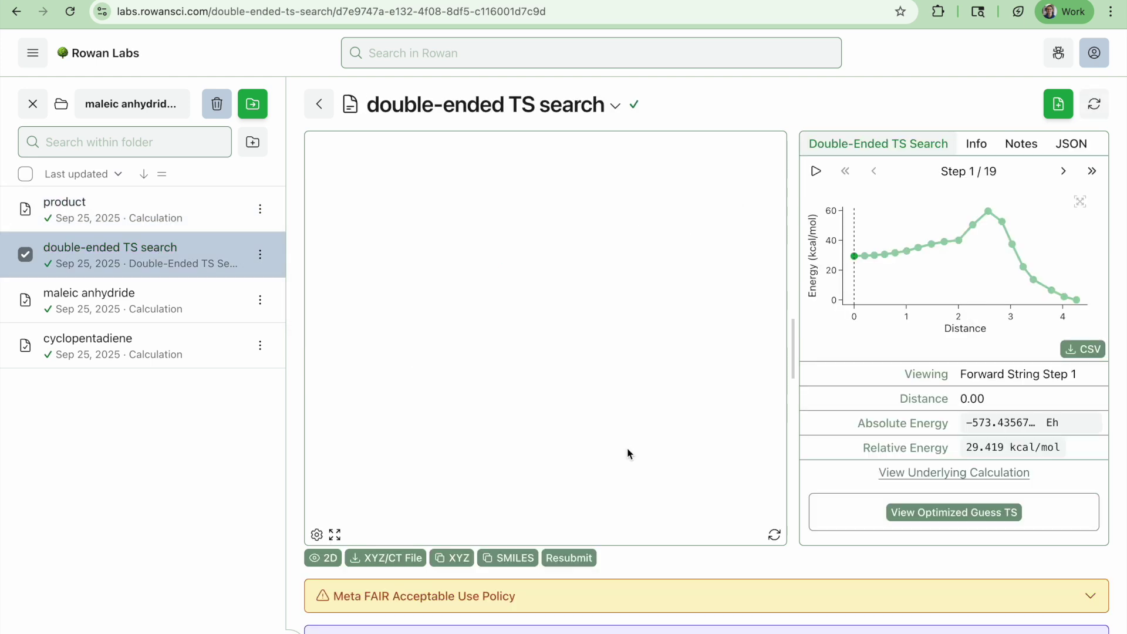
pyautogui.moveTo(974, 267)
pyautogui.moveTo(684, 255); pyautogui.dragTo(677, 420)
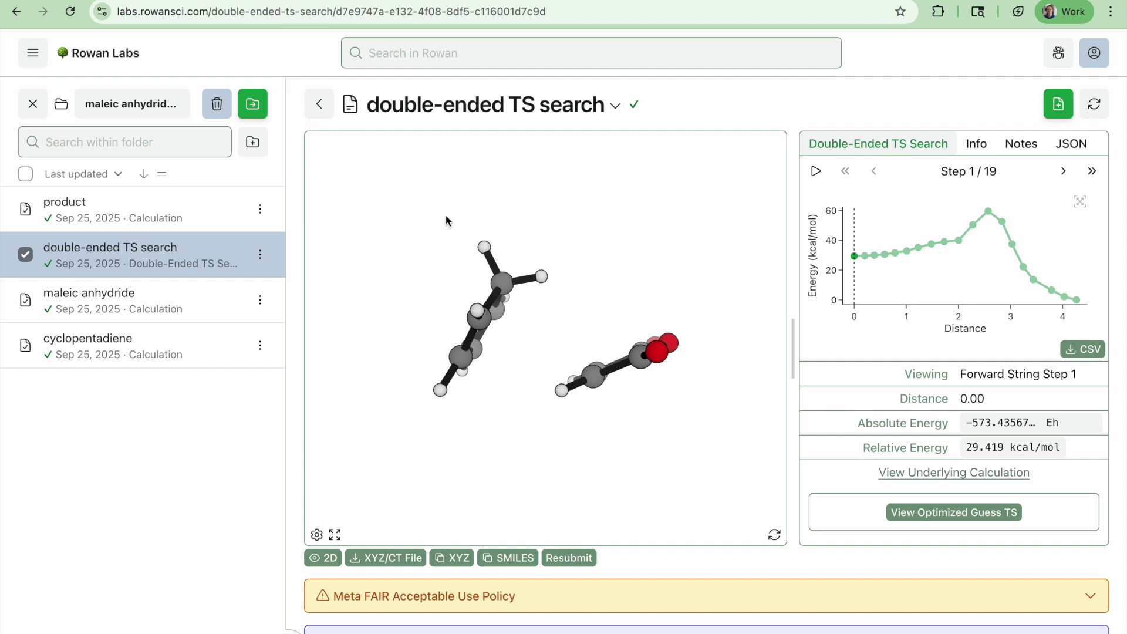
pyautogui.click(568, 557)
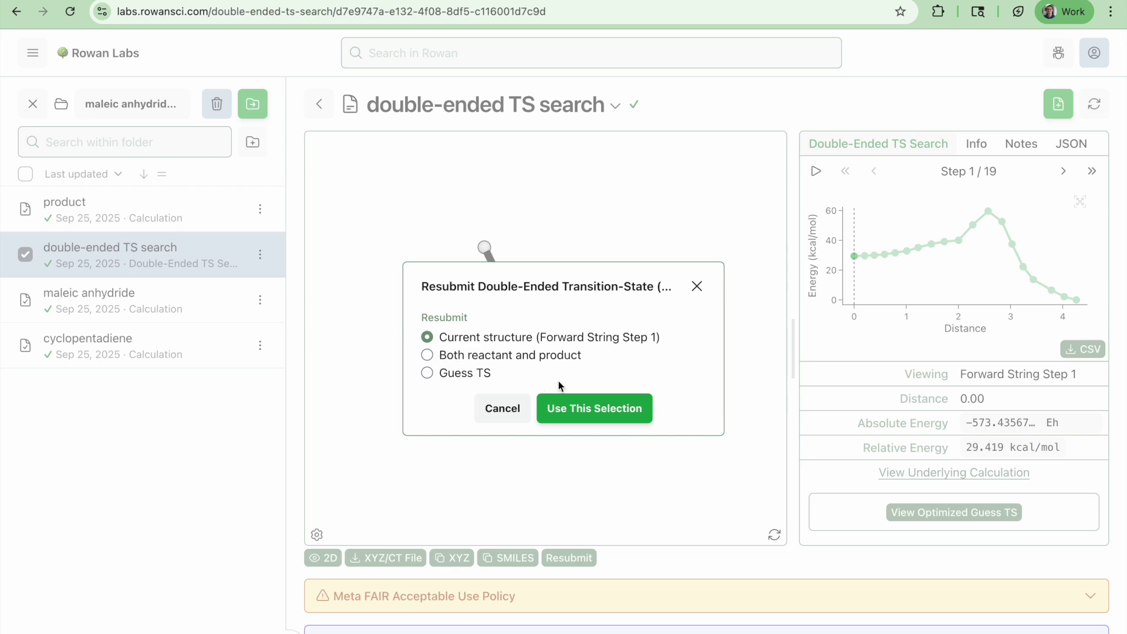
pyautogui.click(594, 411)
pyautogui.click(368, 180)
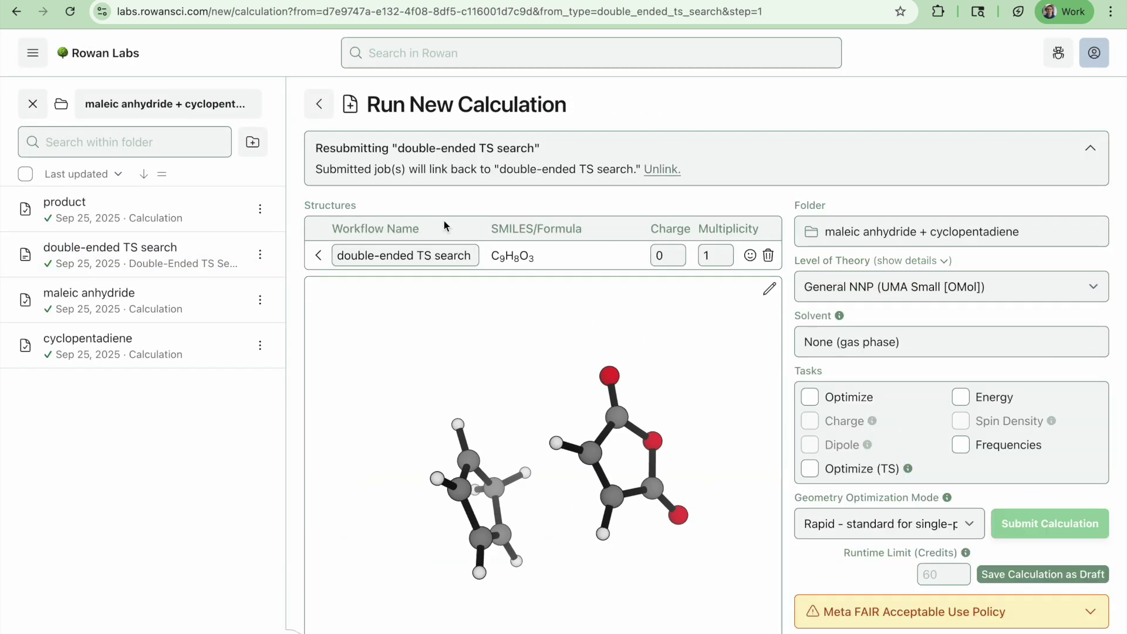
# Name the calculation "pre-reactive complex", enable the Optimize and Frequencies tasks, and submit it
pyautogui.doubleClick(395, 257)
pyautogui.tripleClick(395, 257)
pyautogui.write('pre')
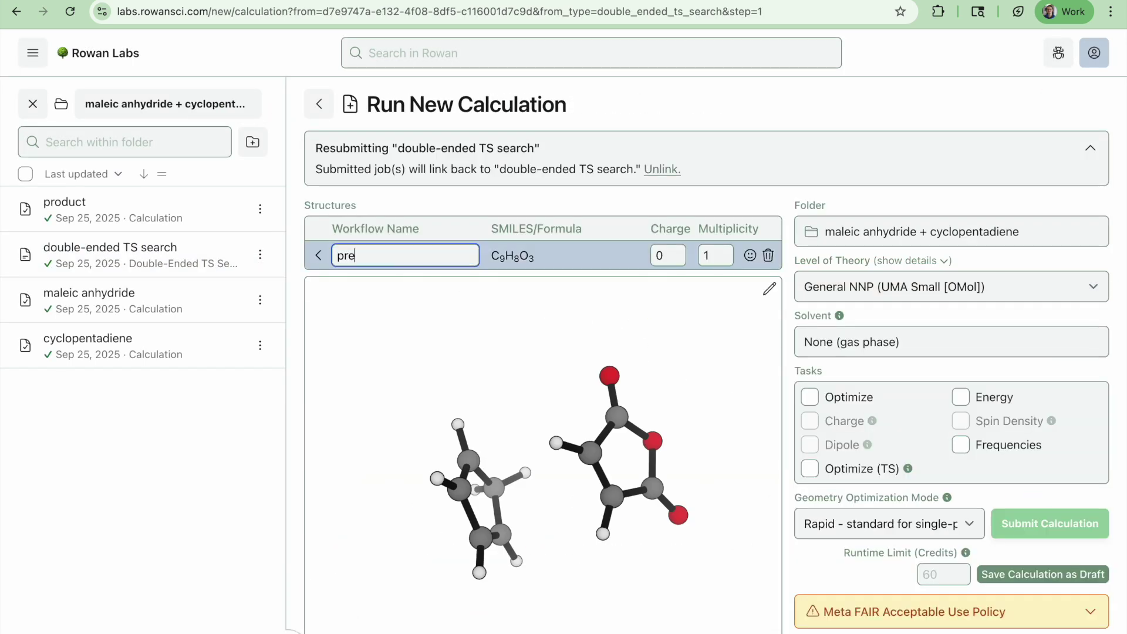
pyautogui.write('-reactive complex')
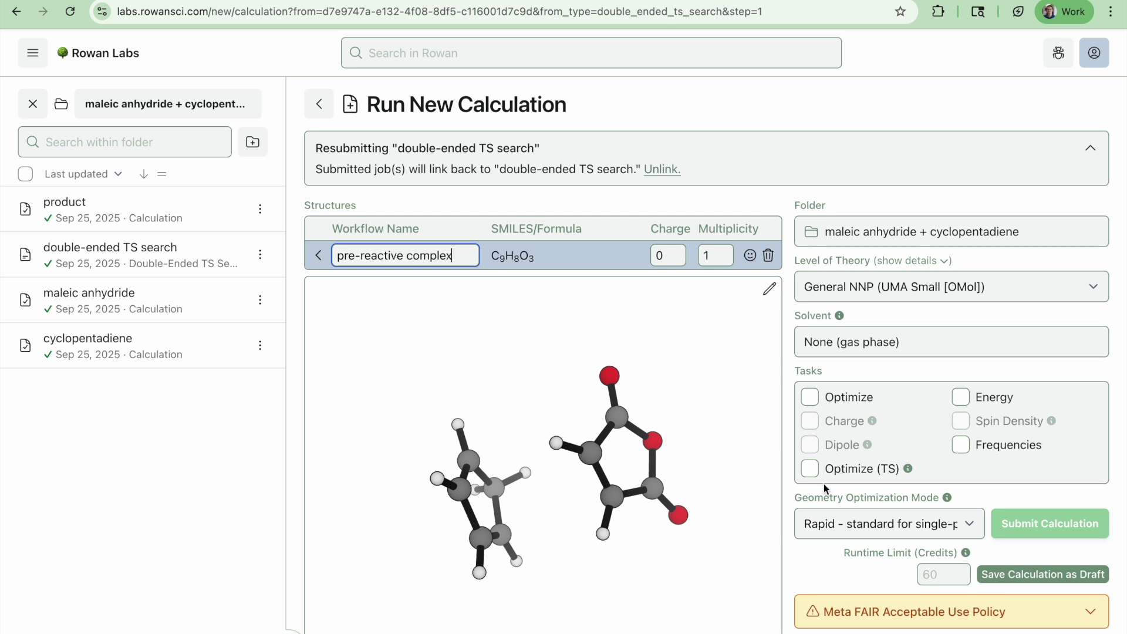
pyautogui.click(810, 399)
pyautogui.click(962, 446)
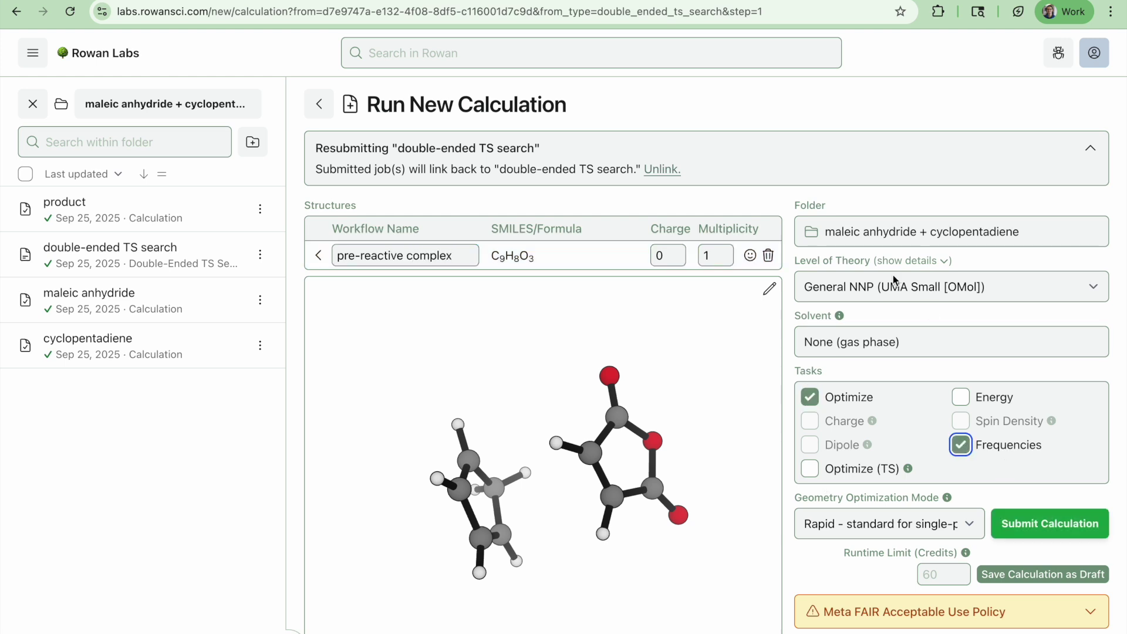
pyautogui.click(1045, 524)
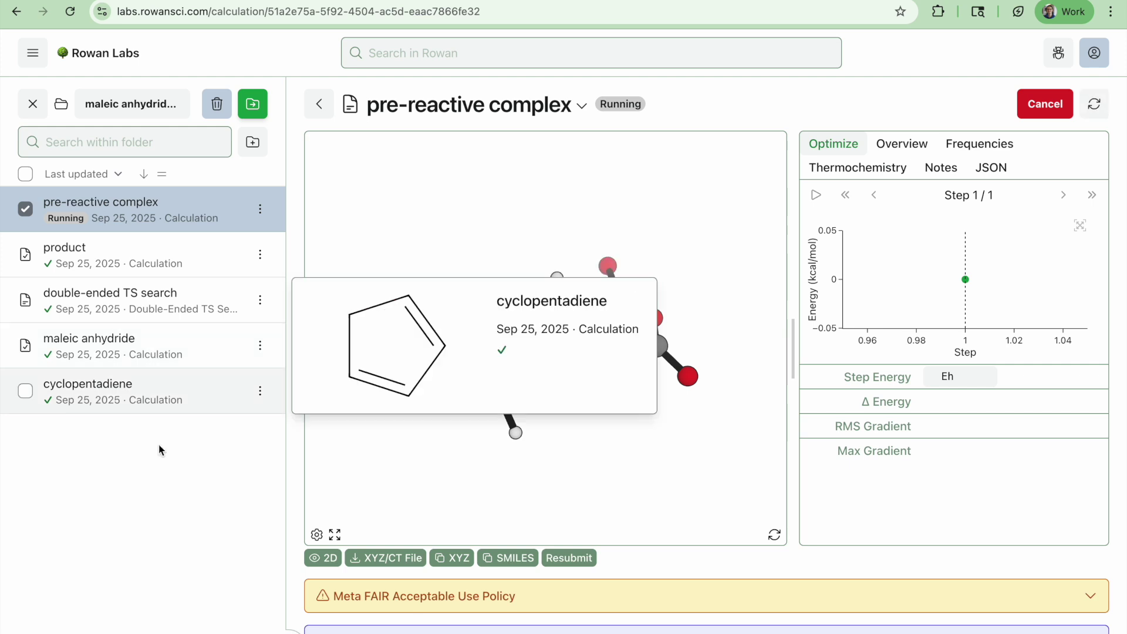
# Rotate the pre-reactive complex to inspect it, refresh the calculation, and open its thermochemistry results
pyautogui.moveTo(690, 464); pyautogui.dragTo(626, 419)
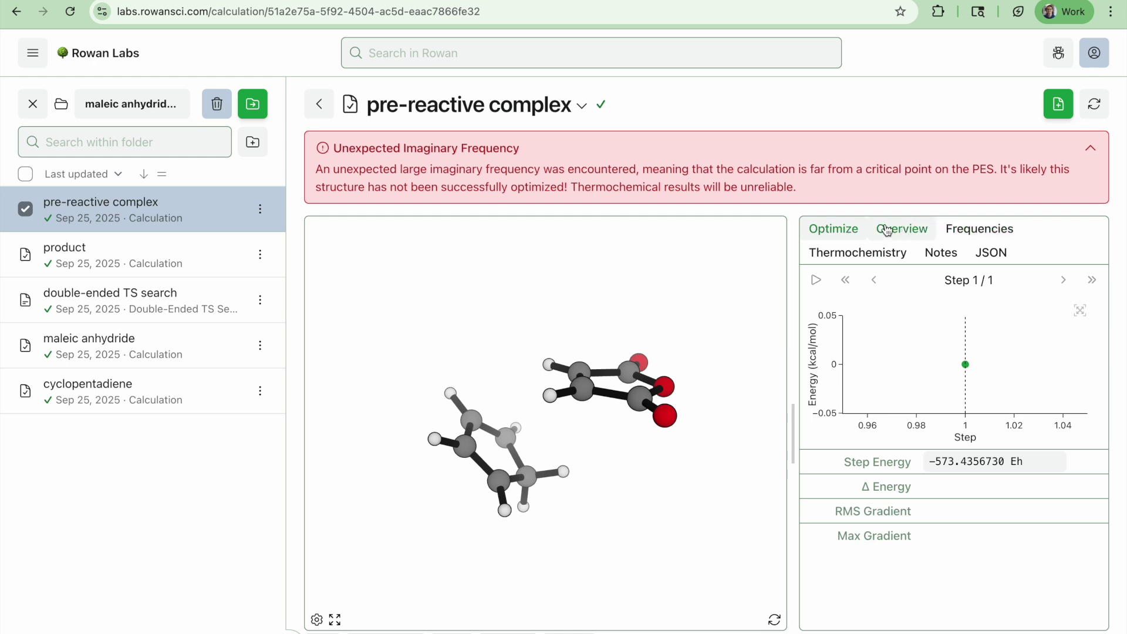
pyautogui.click(1095, 104)
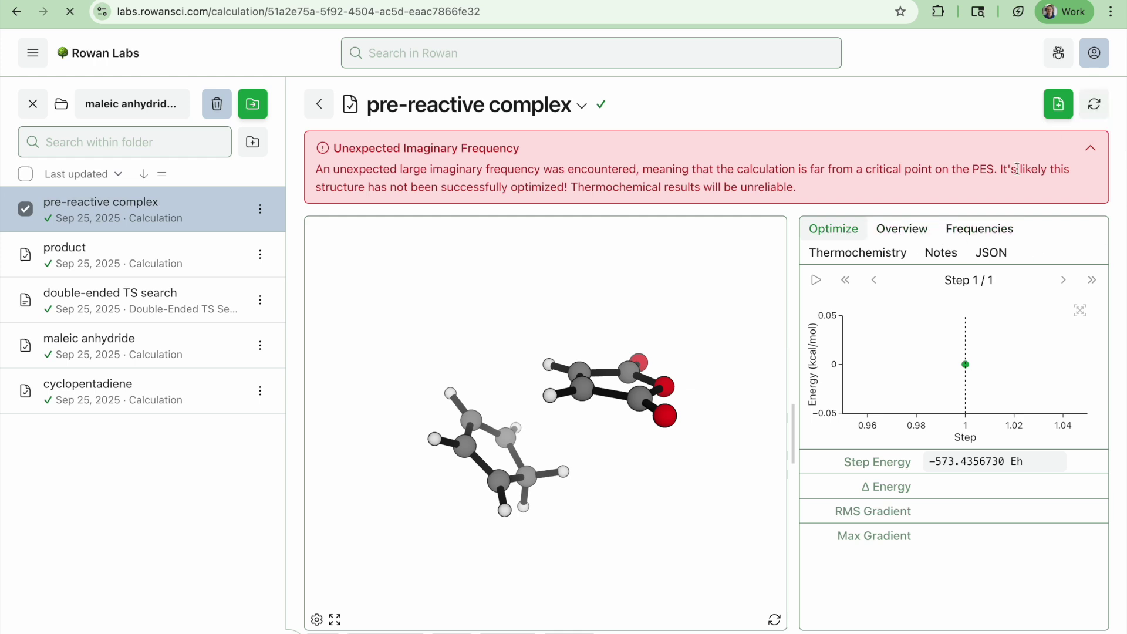
pyautogui.click(946, 232)
pyautogui.click(849, 256)
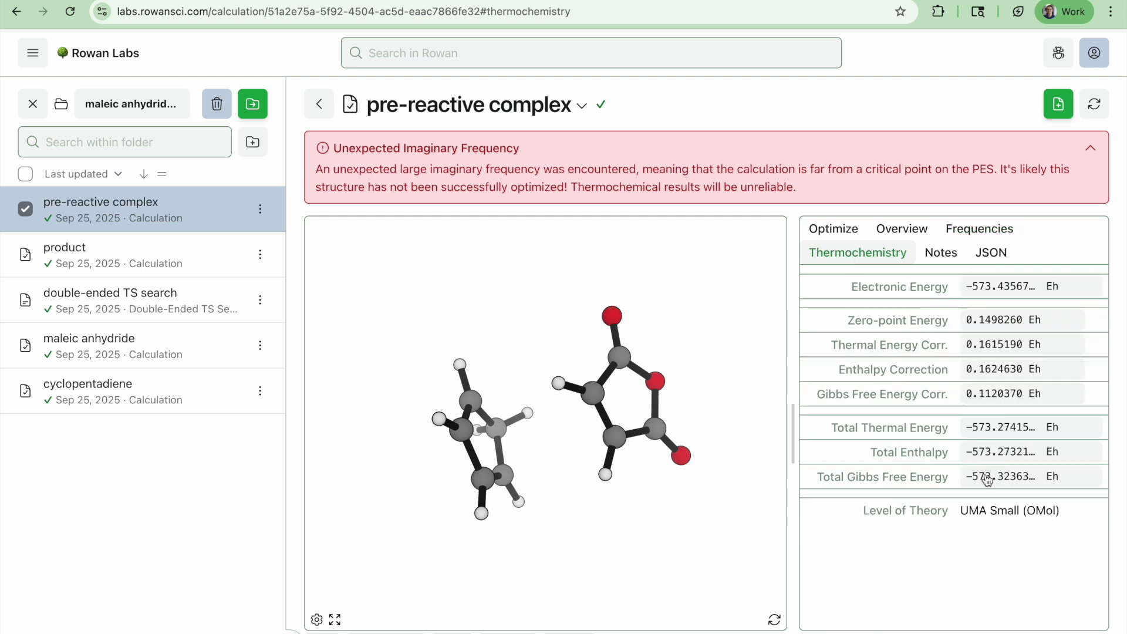
# Switch to the Diels–Alder Reaction spreadsheet in Google Sheets and insert an empty column before the Cp + MA column
pyautogui.hotkey('ctrl', 'Tab')
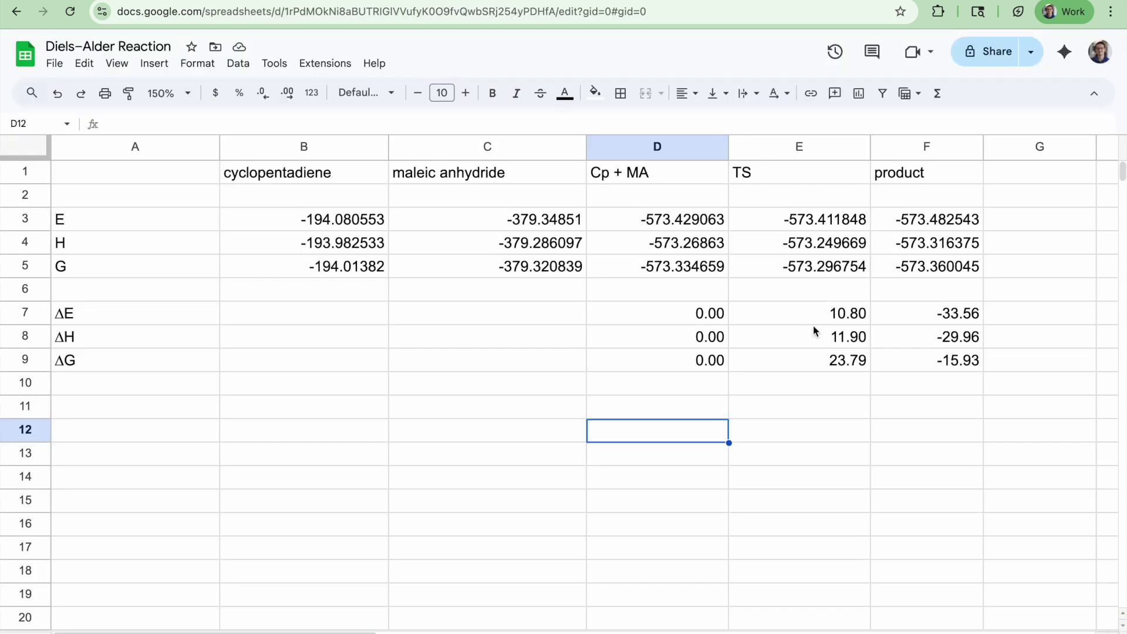
pyautogui.click(642, 150)
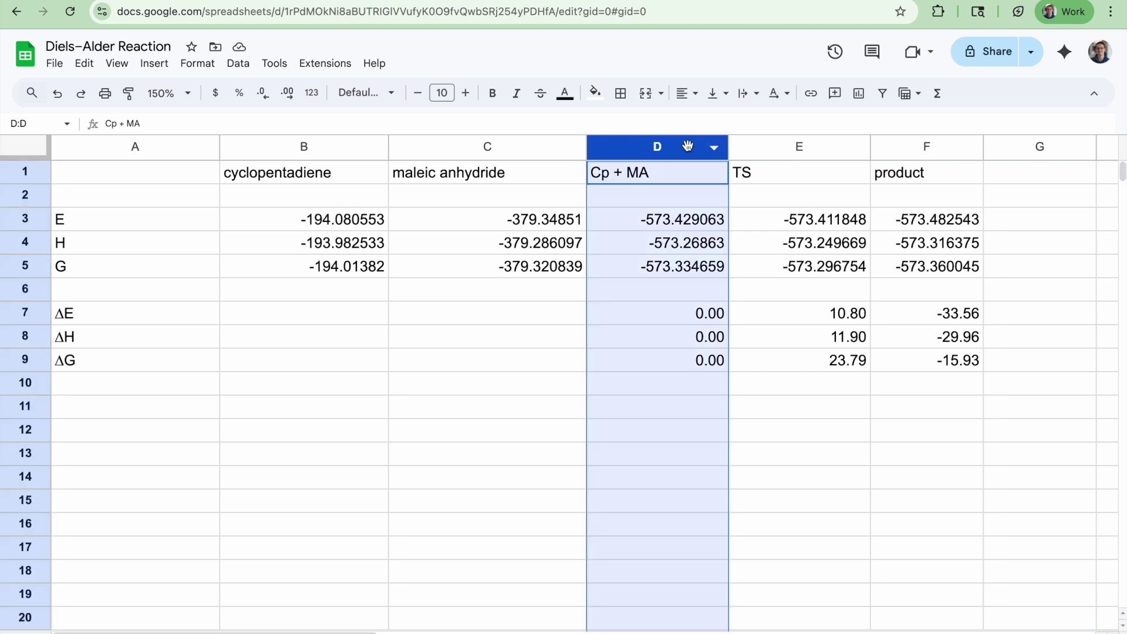
pyautogui.rightClick(687, 146)
pyautogui.click(745, 242)
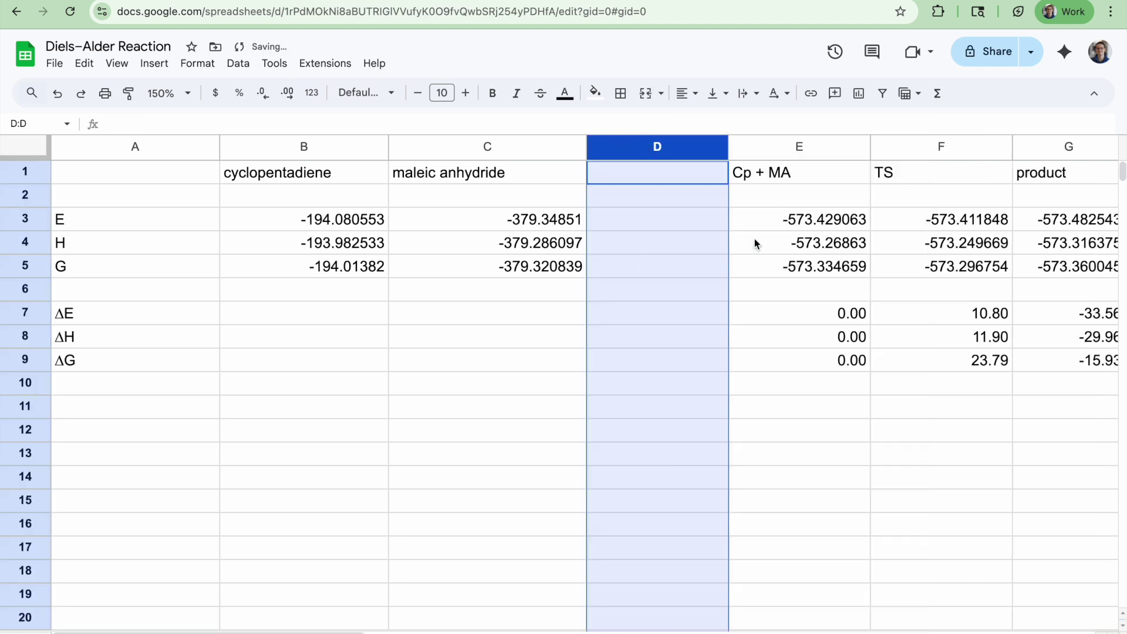
# Enter the header "Cp + MA (1 comp)" in D1
pyautogui.click(664, 168)
pyautogui.write('Cp _+ ')
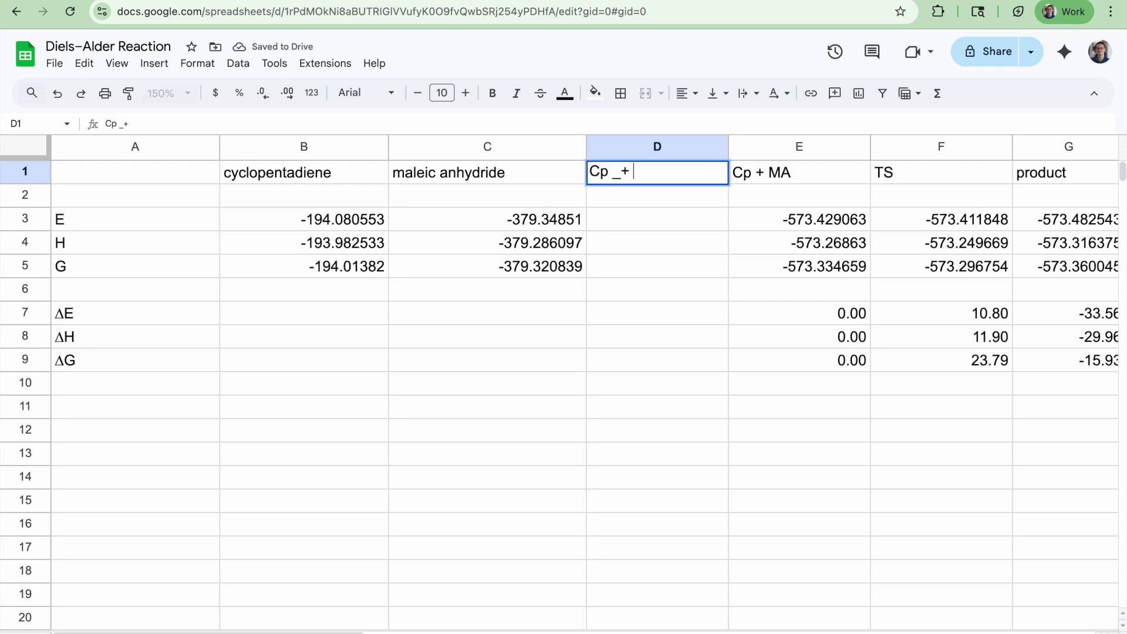
pyautogui.press('BackSpace')
pyautogui.press('BackSpace')
pyautogui.press('BackSpace')
pyautogui.write('+ MA (1 comp)')
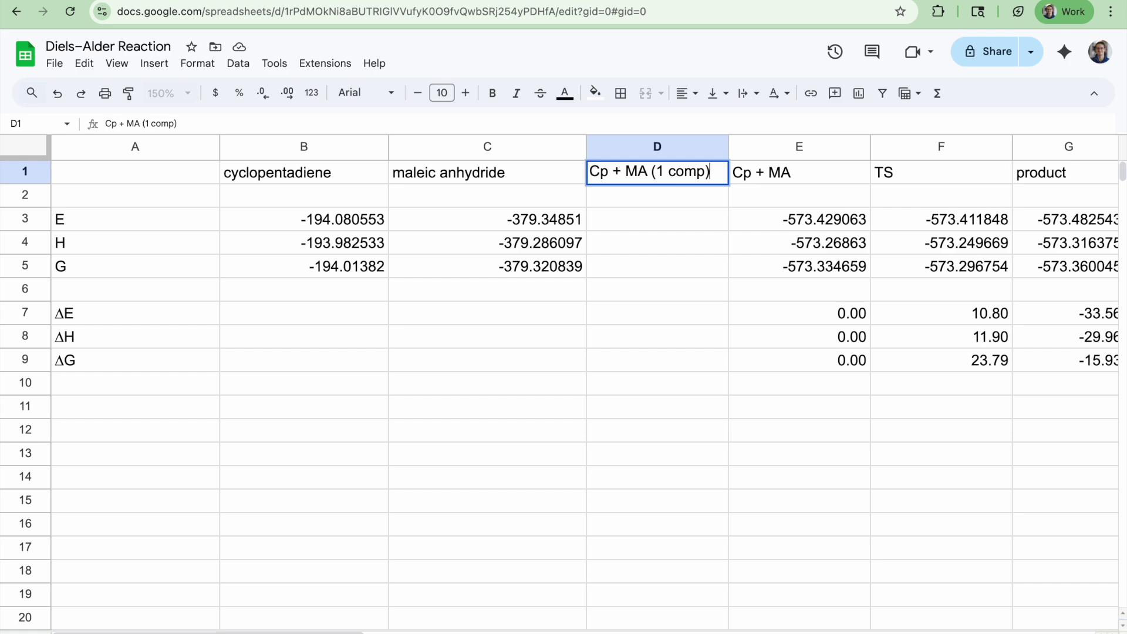
pyautogui.press('Return')
# Copy the pre-reactive complex's electronic energy from Rowan into D3 of the spreadsheet
pyautogui.hotkey('ctrl', 'shift', 'Tab')
pyautogui.hotkey('ctrl', 'shift', 'Tab')
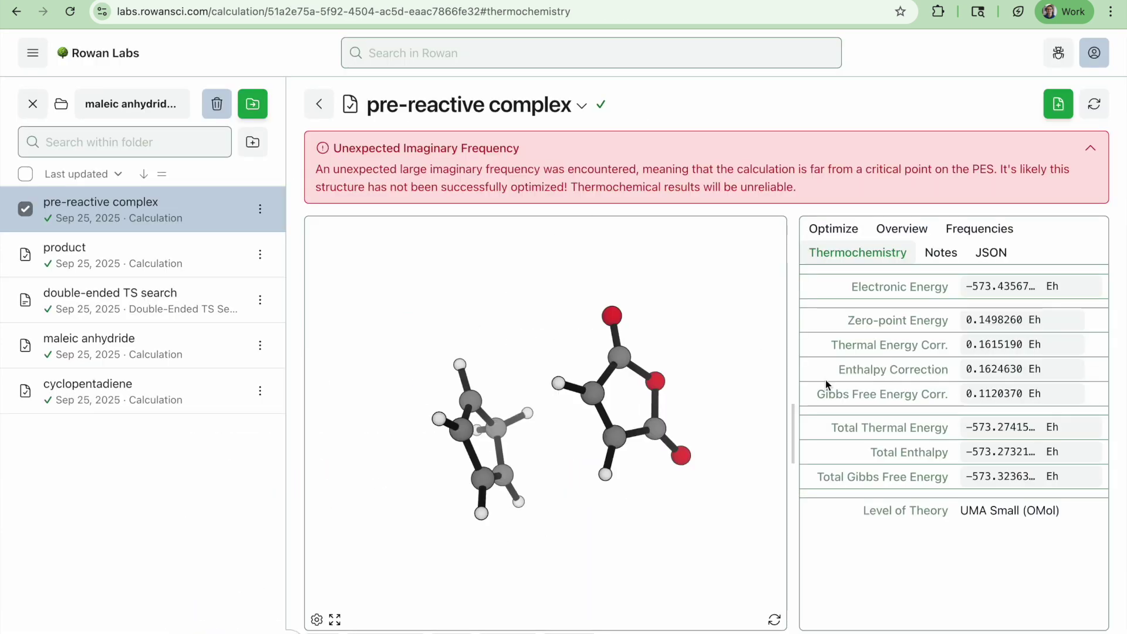
pyautogui.click(978, 296)
pyautogui.hotkey('ctrl', 'Tab')
pyautogui.hotkey('ctrl', 'Tab')
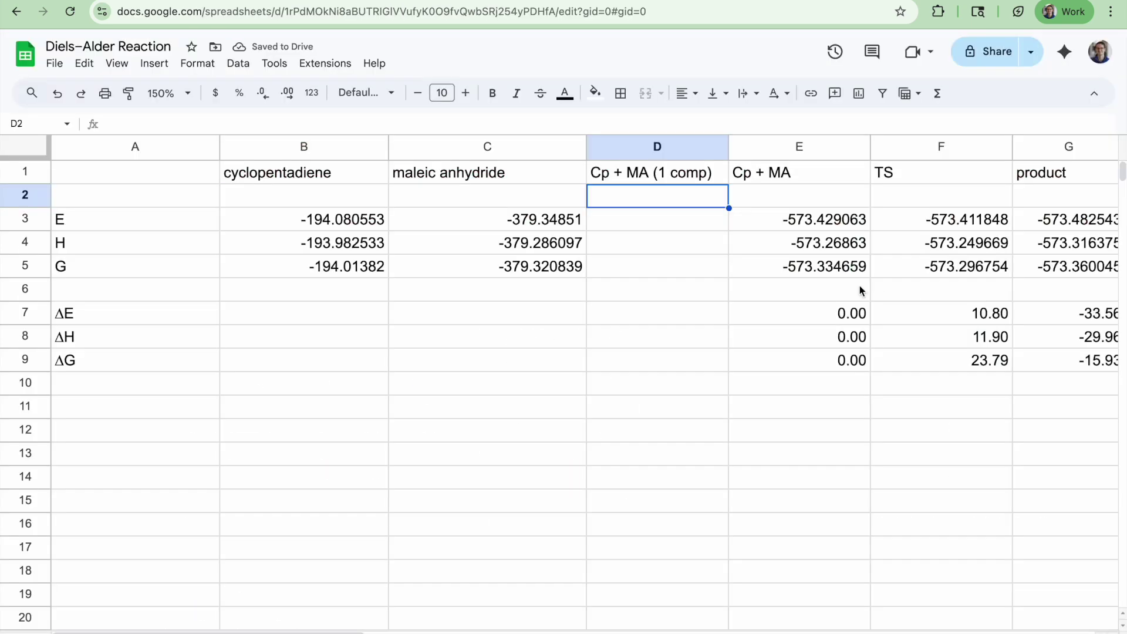
pyautogui.click(665, 219)
pyautogui.hotkey('ctrl', 'v')
# Copy the pre-reactive complex's total enthalpy from Rowan into D4 of the spreadsheet
pyautogui.hotkey('ctrl', 'shift', 'Tab')
pyautogui.hotkey('ctrl', 'shift', 'Tab')
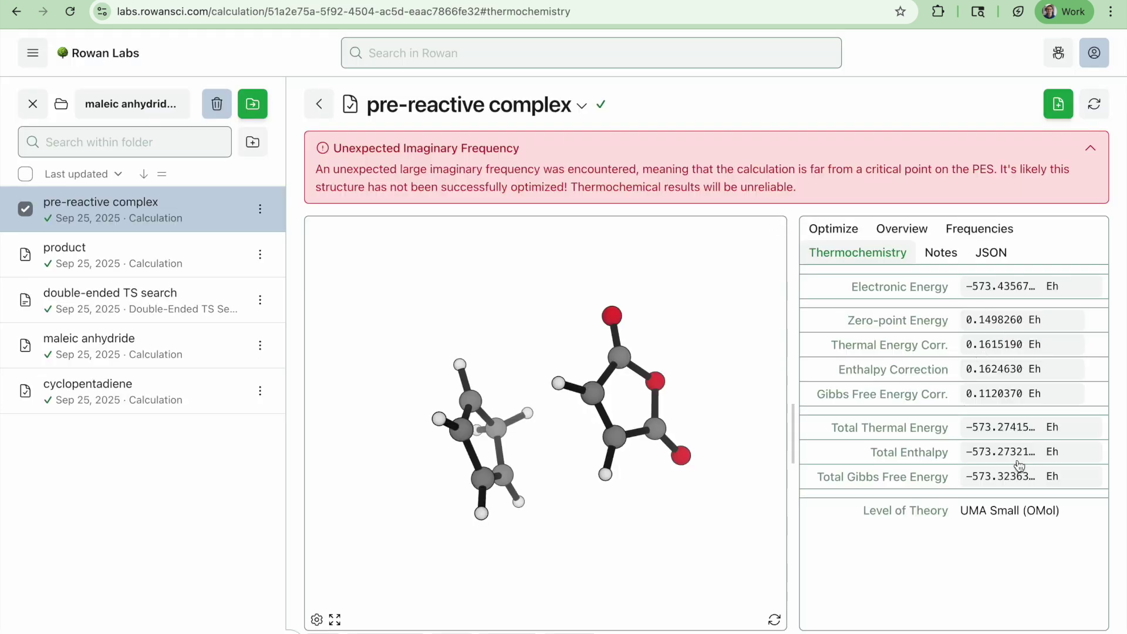
pyautogui.click(1000, 452)
pyautogui.hotkey('ctrl', 'Tab')
pyautogui.hotkey('ctrl', 'Tab')
pyautogui.click(619, 242)
pyautogui.hotkey('ctrl', 'v')
# Copy the pre-reactive complex's total Gibbs free energy from Rowan into D5 of the spreadsheet
pyautogui.hotkey('ctrl', 'shift', 'Tab')
pyautogui.hotkey('ctrl', 'shift', 'Tab')
pyautogui.click(985, 479)
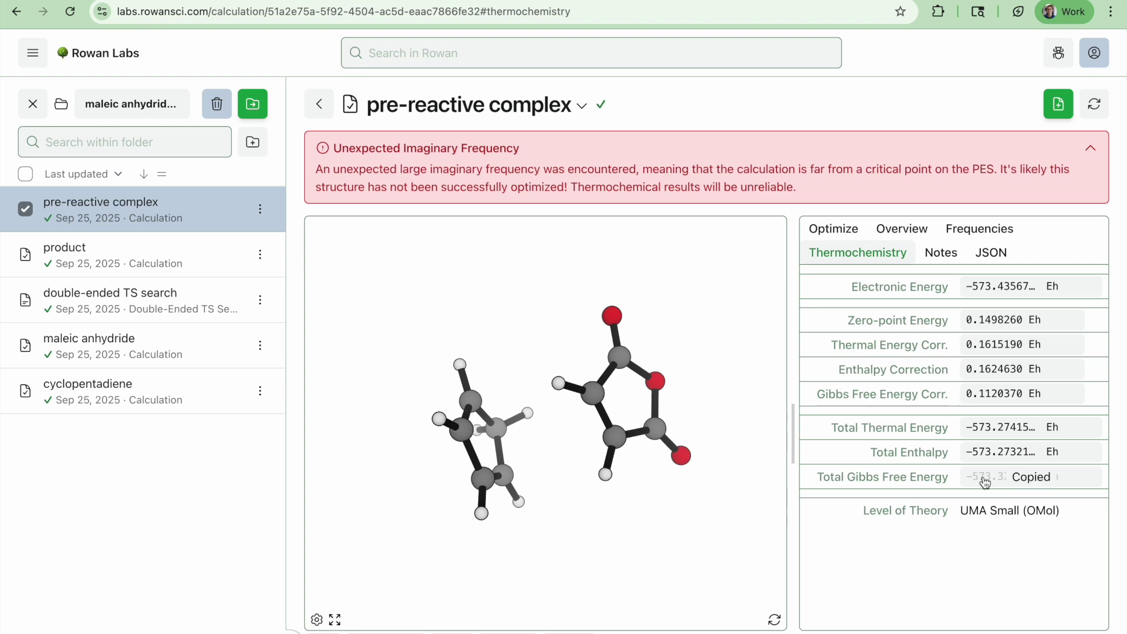
pyautogui.hotkey('ctrl', 'Tab')
pyautogui.hotkey('ctrl', 'Tab')
pyautogui.click(695, 275)
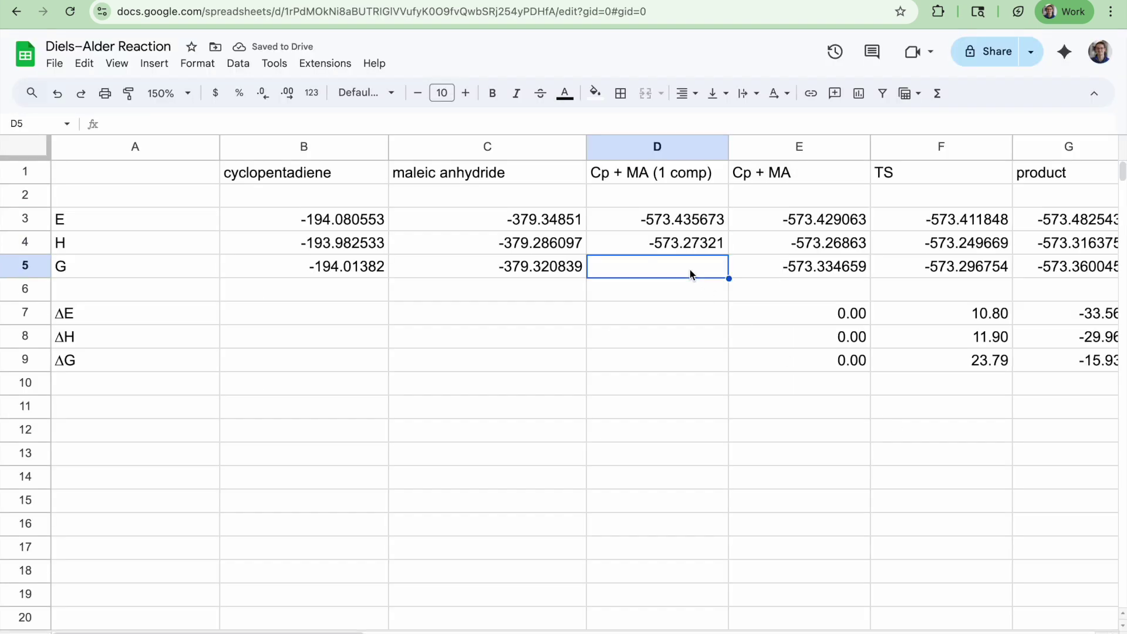
pyautogui.hotkey('ctrl', 'v')
# Enter the formula =(D3-E3)*627.509 in D7 for the ΔE of Cp + MA (1 comp) relative to Cp + MA
pyautogui.click(677, 314)
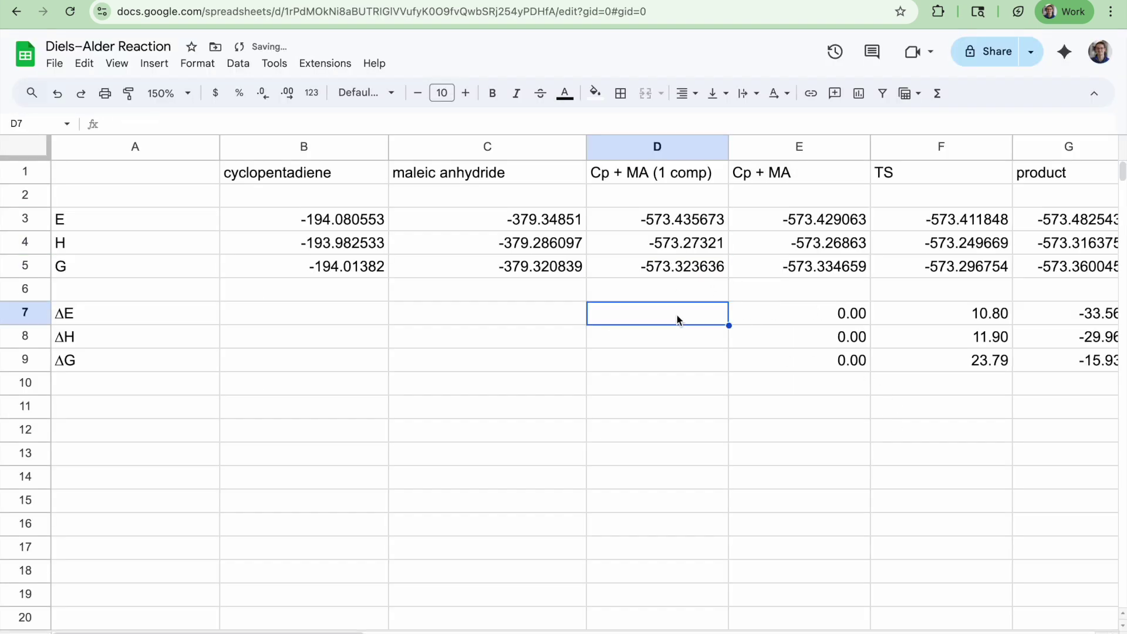
pyautogui.write('=(')
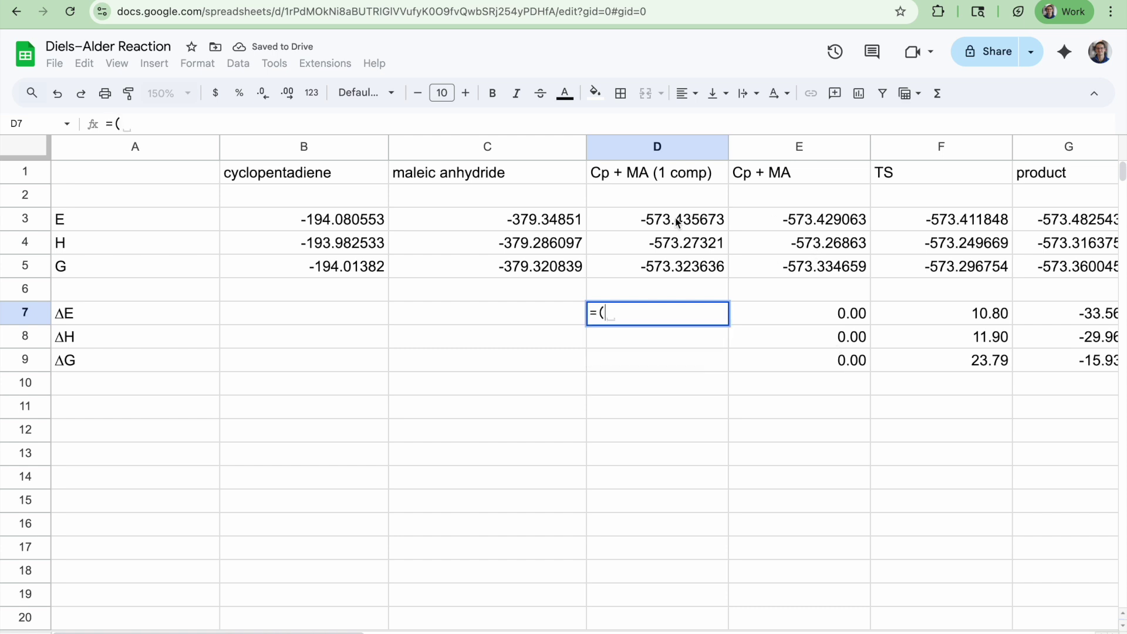
pyautogui.click(651, 226)
pyautogui.write('-')
pyautogui.click(794, 219)
pyautogui.write(')*52')
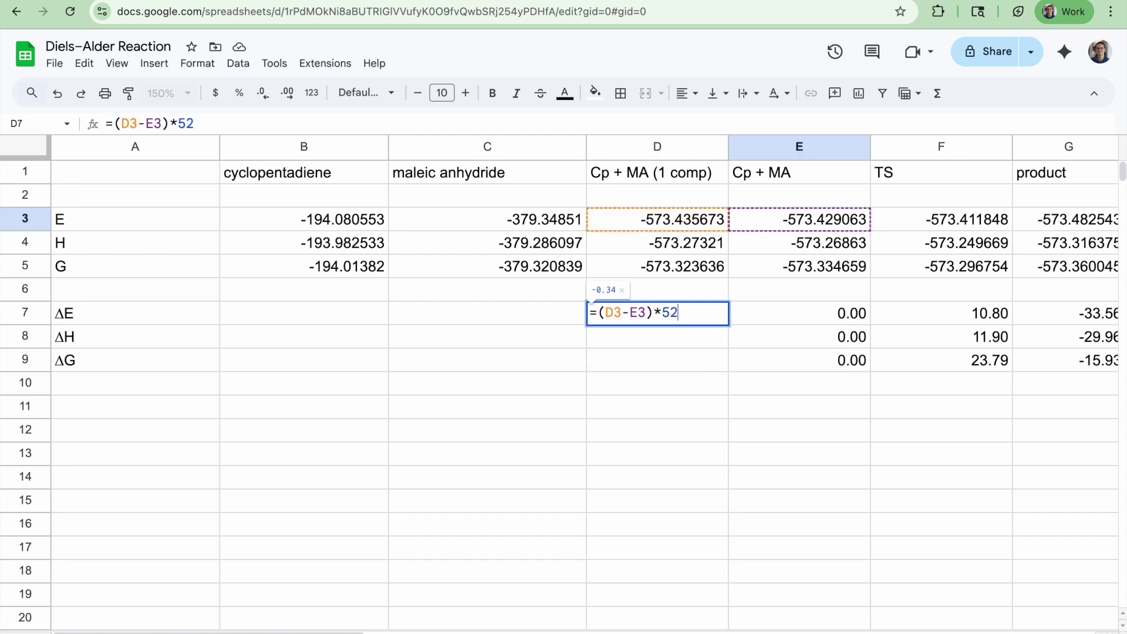
pyautogui.press('BackSpace')
pyautogui.press('BackSpace')
pyautogui.write('627.5095')
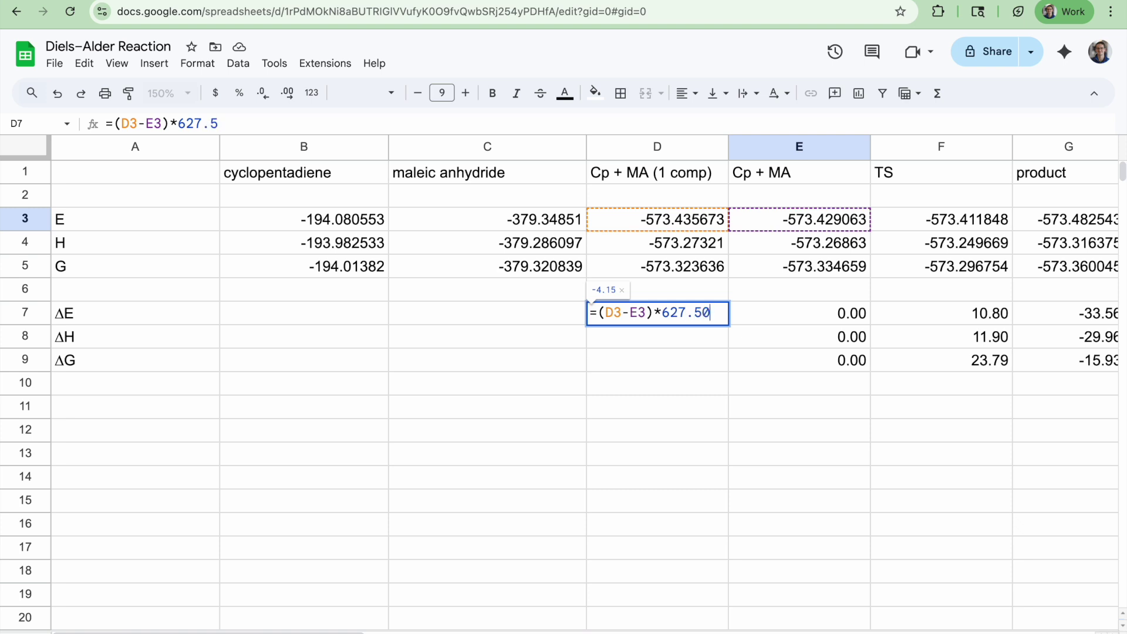
pyautogui.press('Return')
# Copy the D7 formula into D8 and D9 for the ΔH and ΔG of Cp + MA (1 comp)
pyautogui.press('Up')
pyautogui.hotkey('ctrl', 'c')
pyautogui.press('Down')
pyautogui.hotkey('ctrl', 'v')
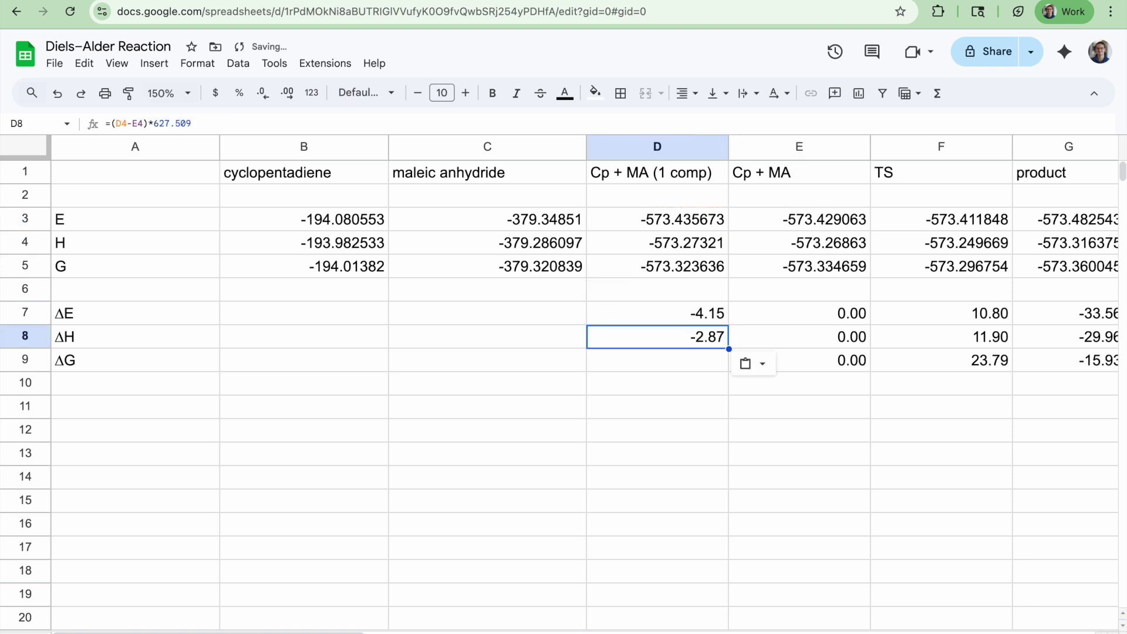
pyautogui.press('Down')
pyautogui.hotkey('ctrl', 'v')
pyautogui.press('Down')
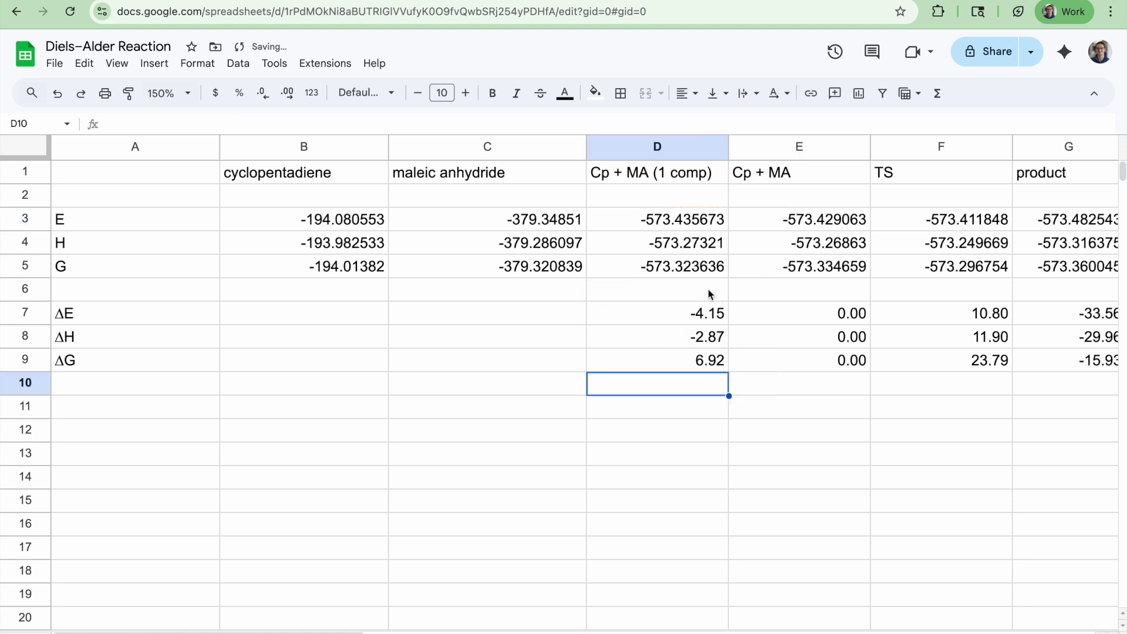
# Compare the Cp + MA (1 comp) ΔE, ΔH and ΔG values with the pre-reactive complex's structure and thermochemistry in Rowan
pyautogui.hotkey('ctrl', 'Tab')
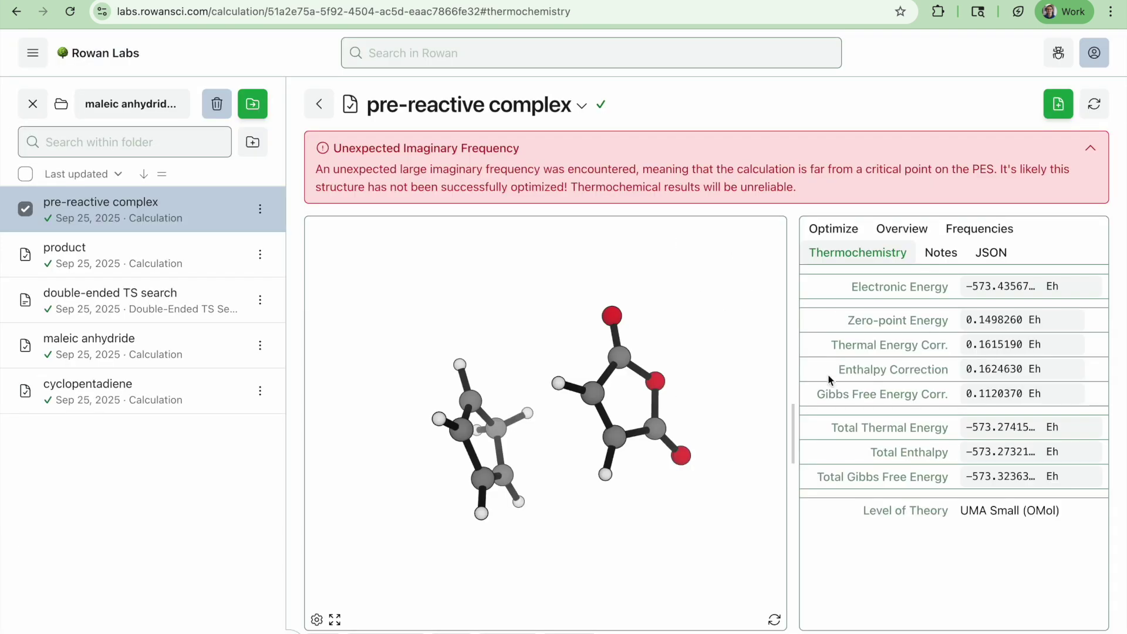
pyautogui.hotkey('ctrl', 'shift', 'Tab')
pyautogui.hotkey('ctrl', 'Tab')
pyautogui.hotkey('ctrl', 'shift', 'Tab')
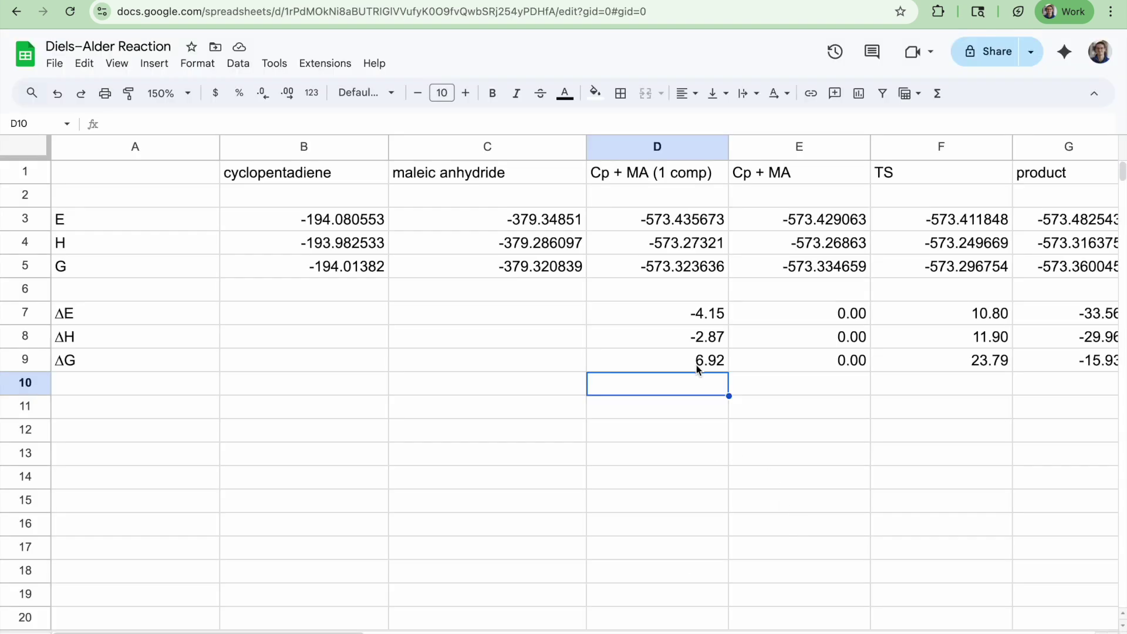
pyautogui.hotkey('ctrl', 'Tab')
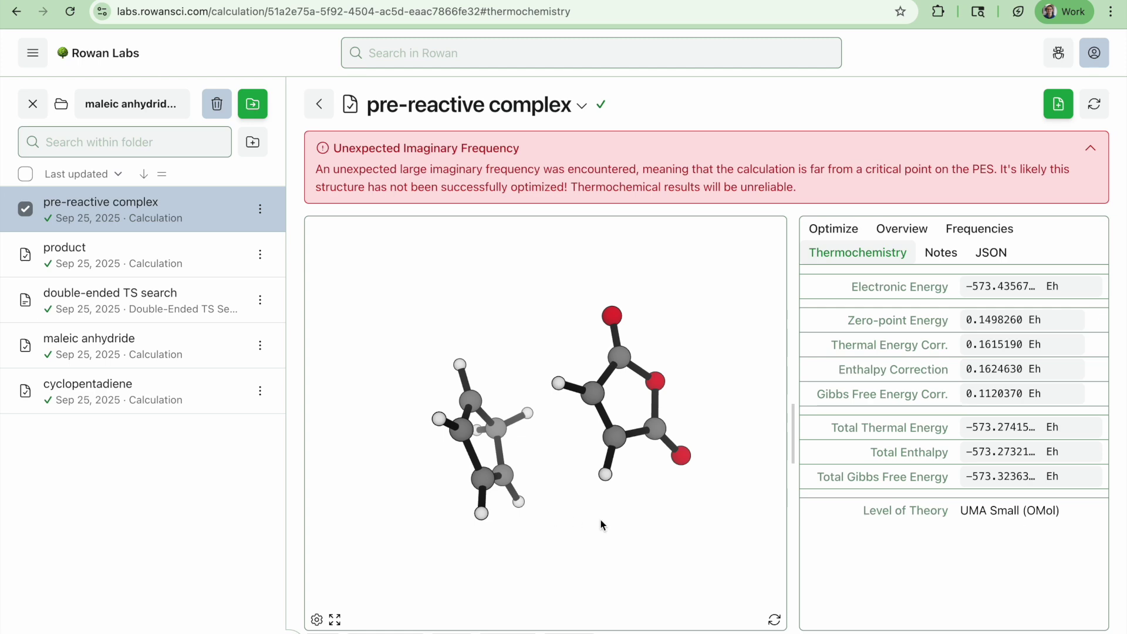
pyautogui.hotkey('ctrl', 'shift', 'Tab')
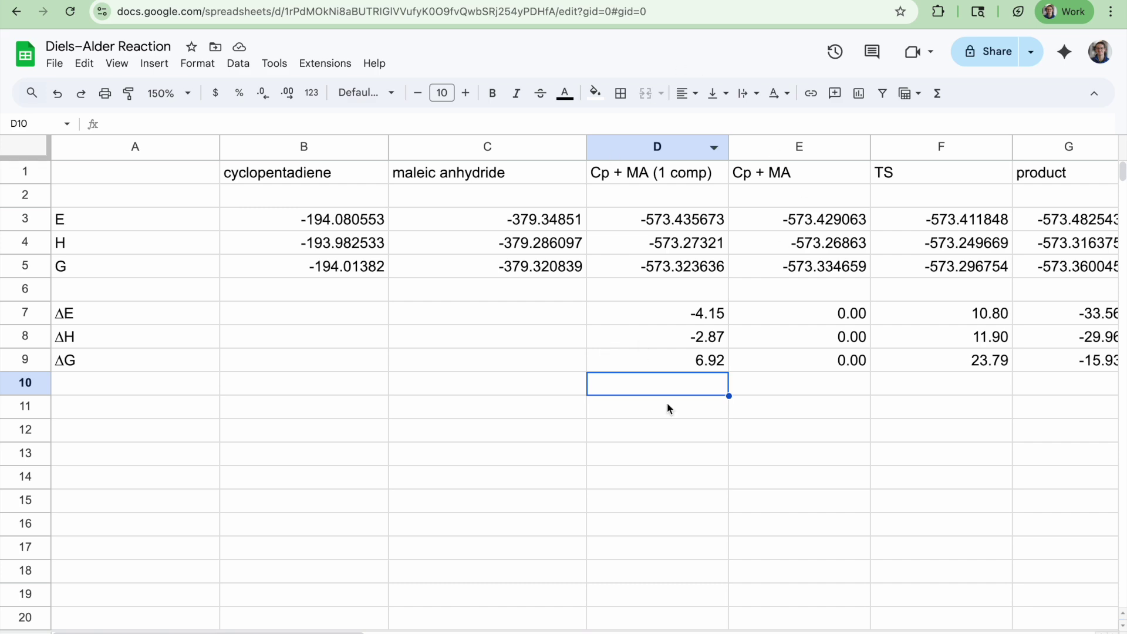
pyautogui.click(679, 435)
# Switch to Rowan and examine the pre-reactive complex's vibrational frequencies and rotated structure
pyautogui.hotkey('ctrl', 'Tab')
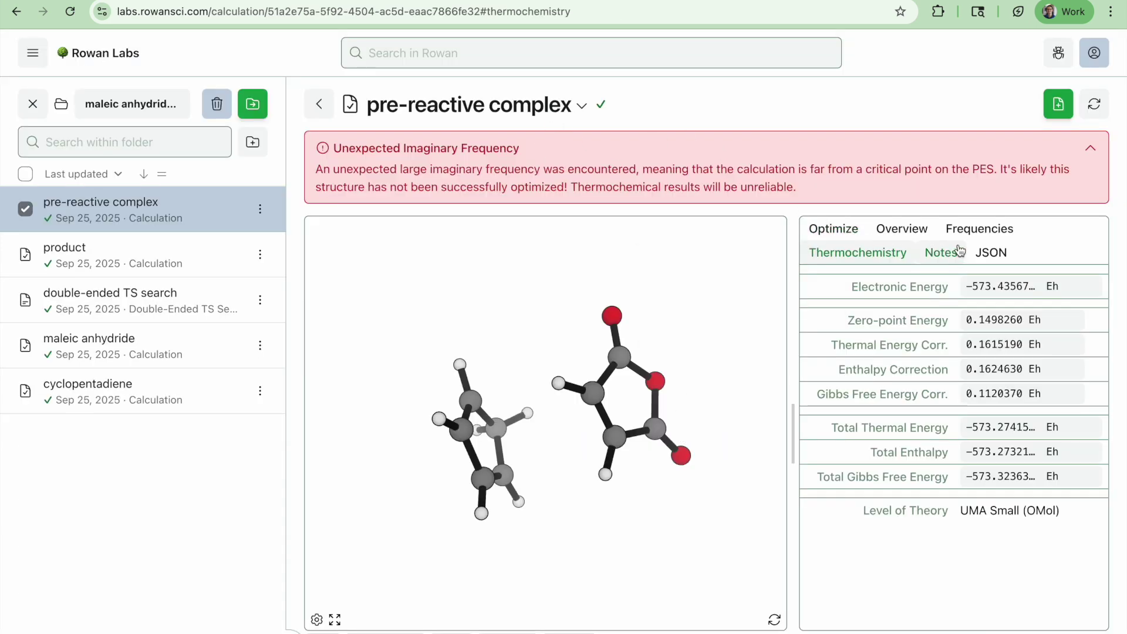
pyautogui.click(979, 230)
pyautogui.moveTo(646, 453); pyautogui.dragTo(663, 473)
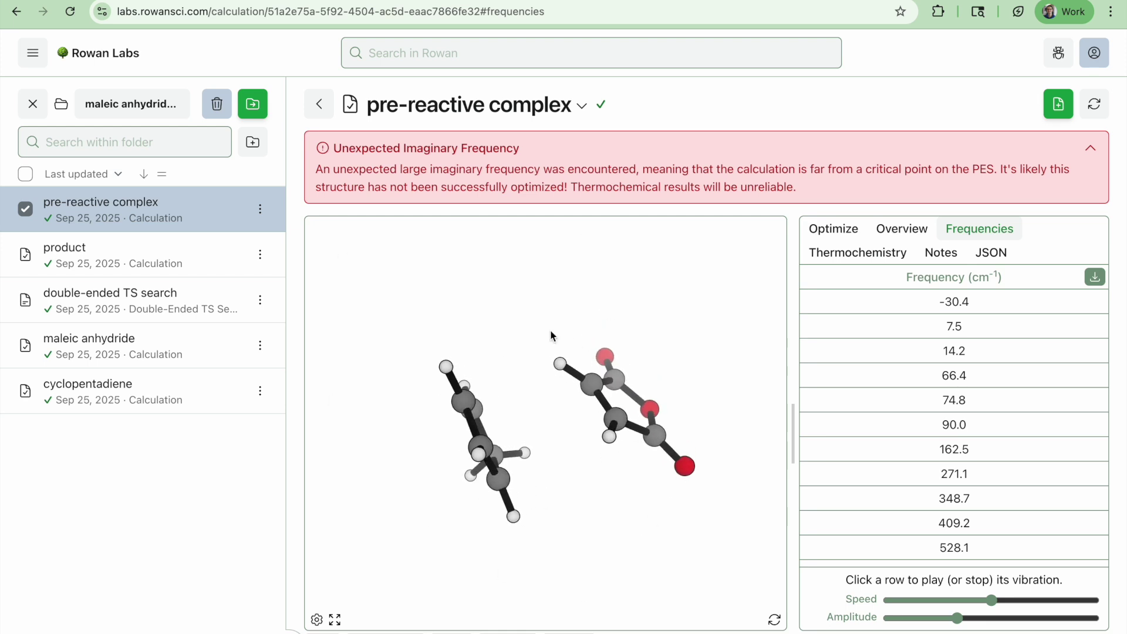
# Recheck the ΔG of Cp + MA (1 comp) in the spreadsheet, and open the double-ended TS search in Rowan
pyautogui.hotkey('ctrl', 'Tab')
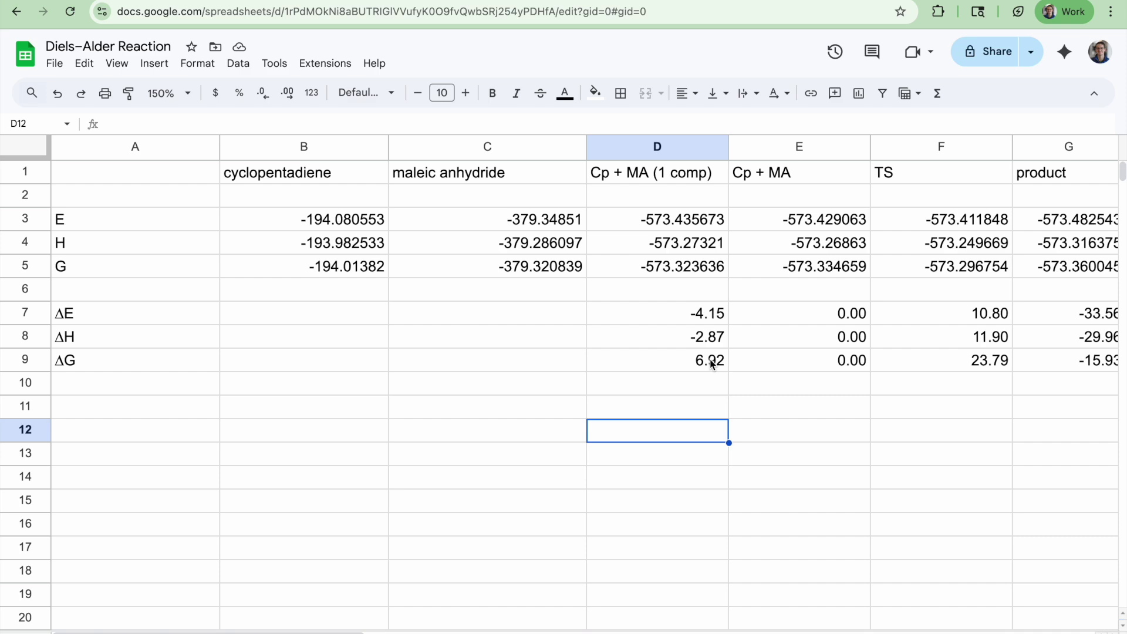
pyautogui.hotkey('ctrl', 'Tab')
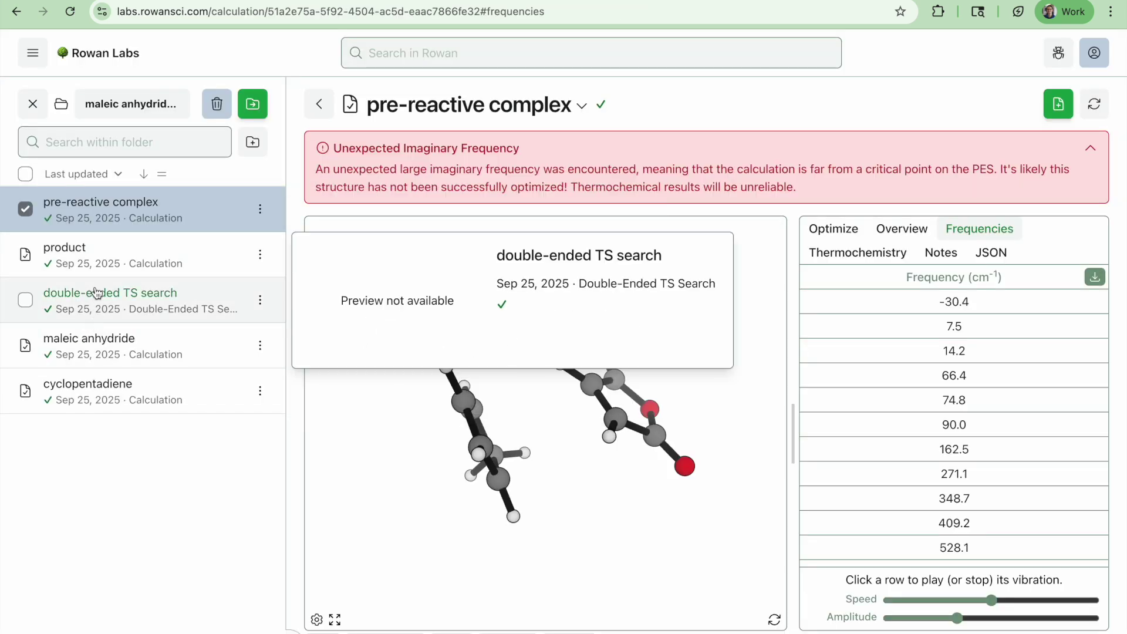
pyautogui.click(96, 292)
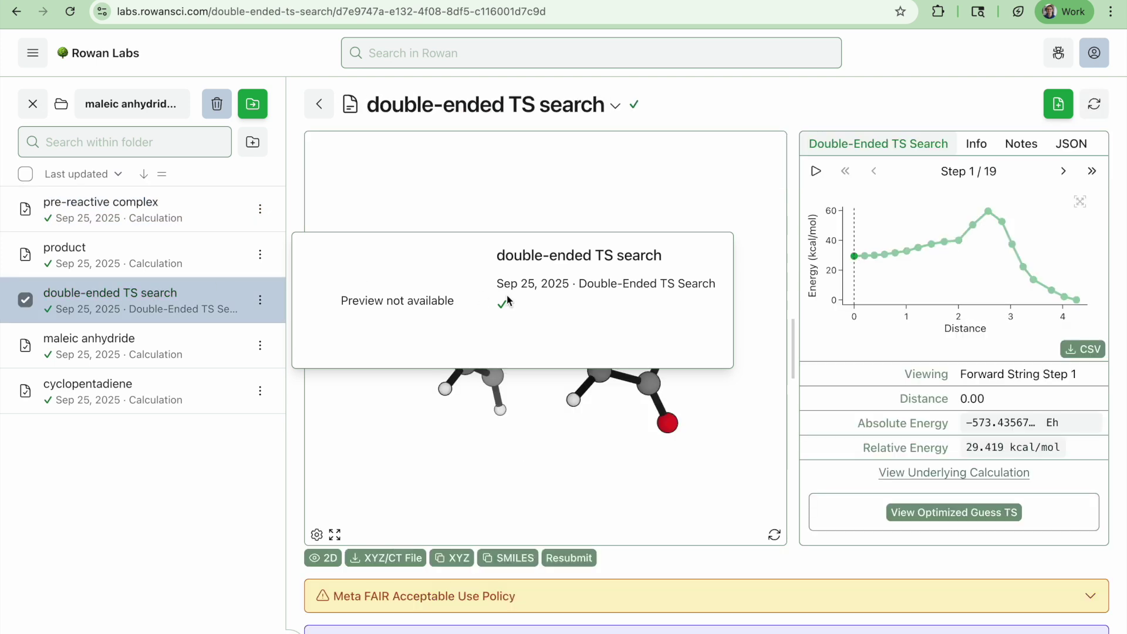